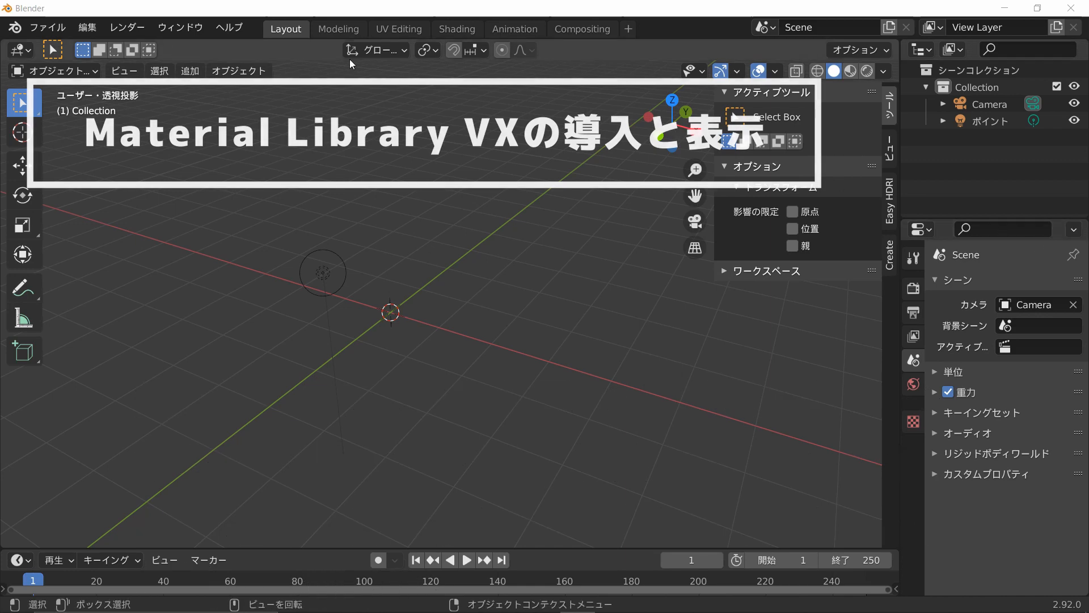
# Search the add-ons in the preferences for "MATE", make sure Material: Material Library is enabled, and close the preferences.
pyautogui.click(87, 27)
pyautogui.click(154, 269)
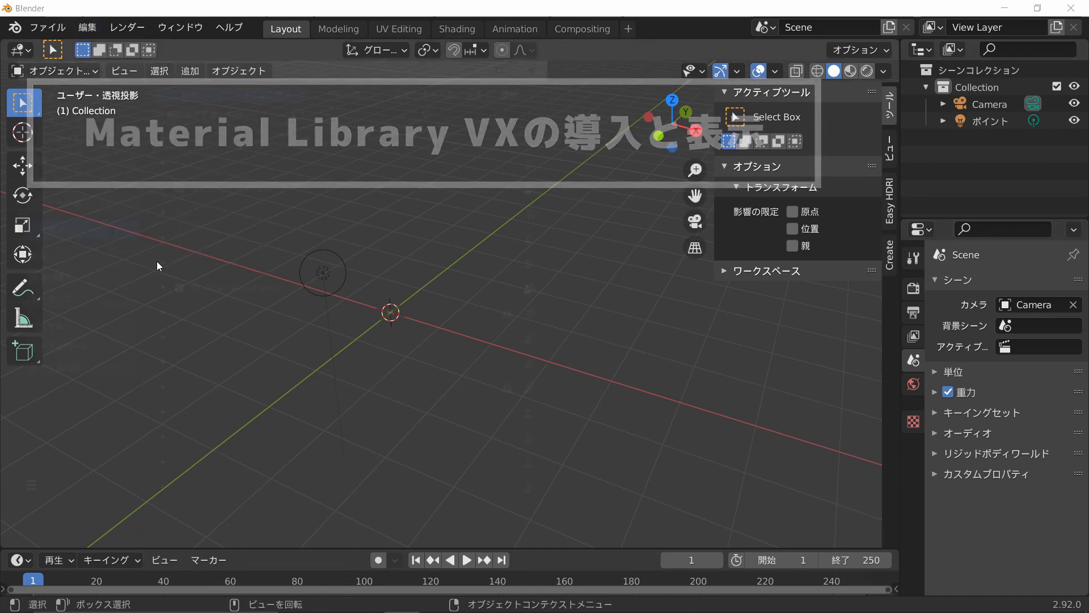
pyautogui.moveTo(392, 61); pyautogui.dragTo(584, 93)
pyautogui.click(653, 135)
pyautogui.press('capslock')
pyautogui.press('capslock')
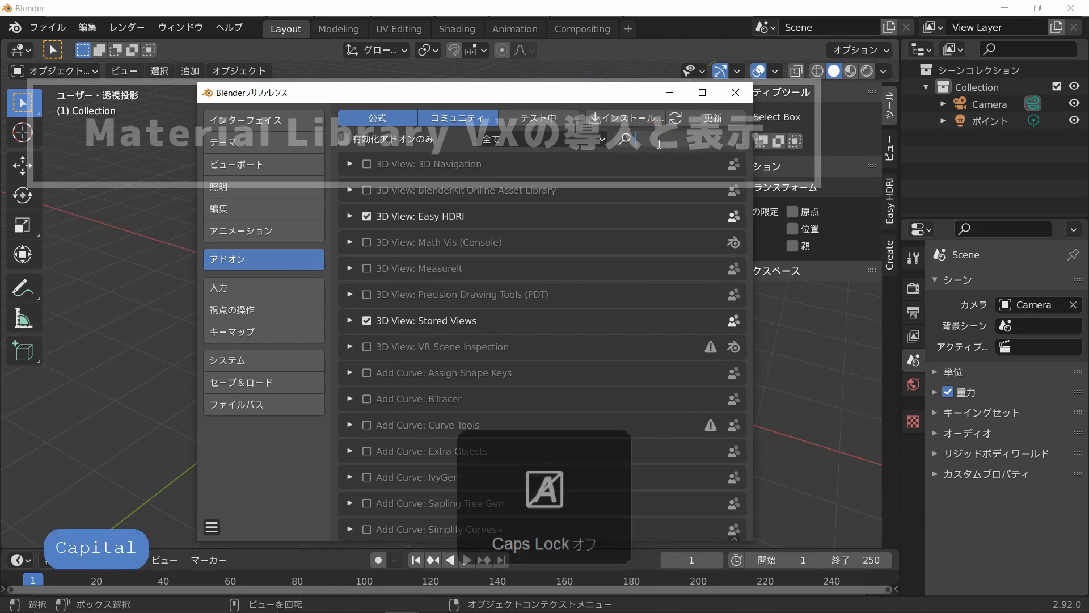
pyautogui.write('MATE')
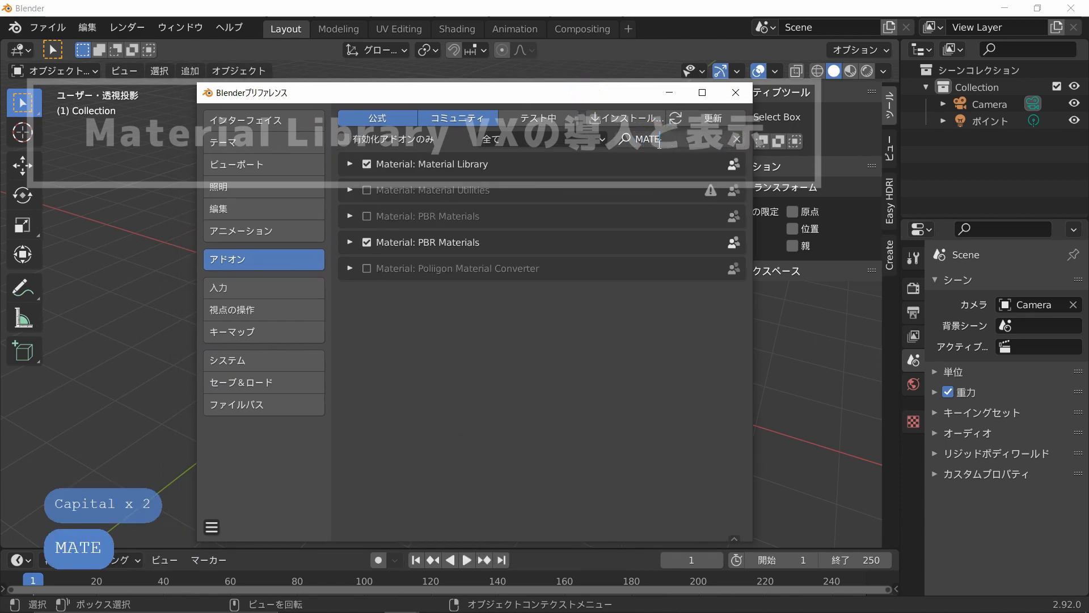
pyautogui.click(368, 165)
pyautogui.click(368, 165)
pyautogui.click(368, 165)
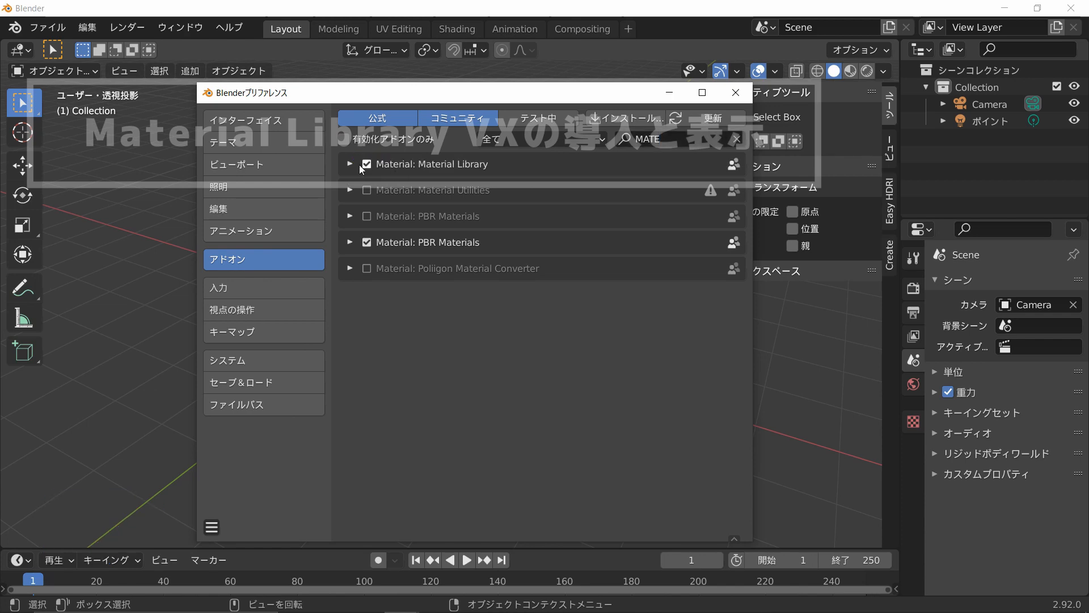
pyautogui.click(736, 93)
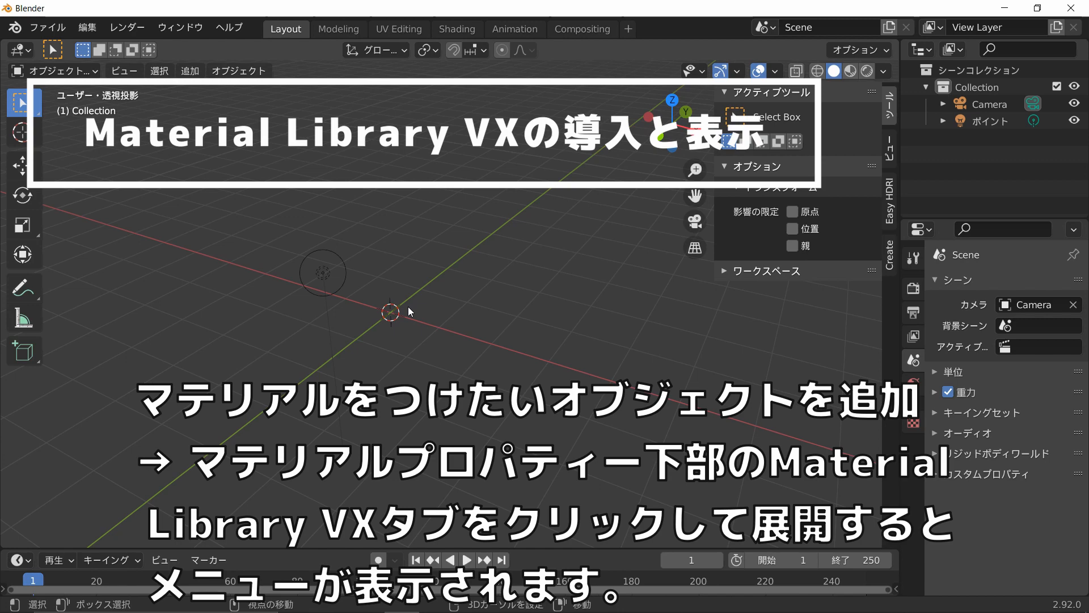
# Add a 2 m plane mesh at the centre of the scene.
pyautogui.hotkey('shift', 'a')
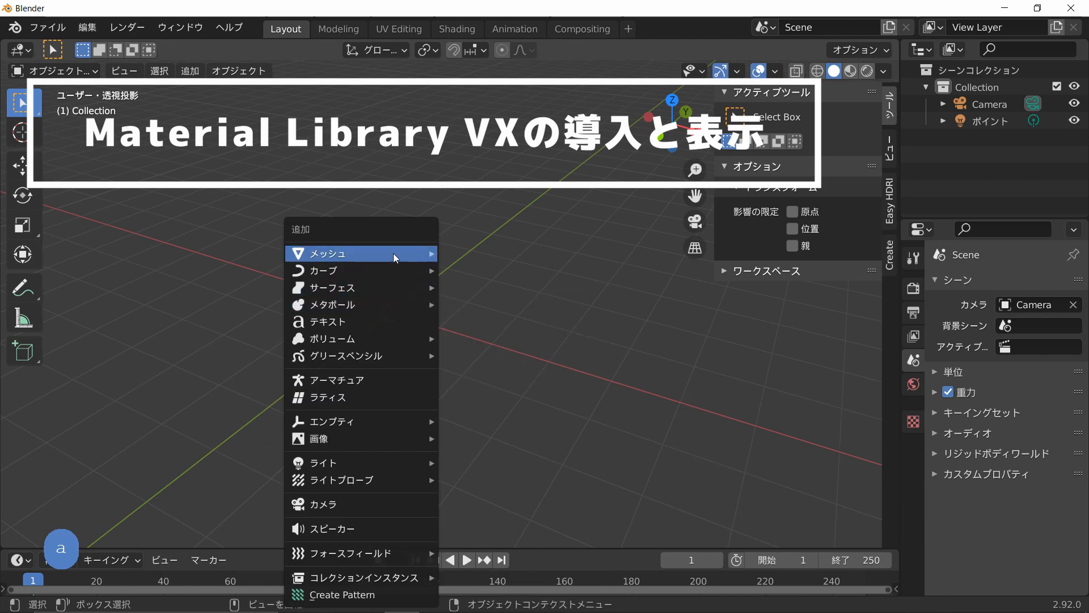
pyautogui.moveTo(394, 252)
pyautogui.click(477, 252)
pyautogui.scroll(4, 495, 315)
pyautogui.keyDown('shift'); pyautogui.moveTo(445, 365); pyautogui.dragTo(558, 320, button='middle'); pyautogui.keyUp('shift')
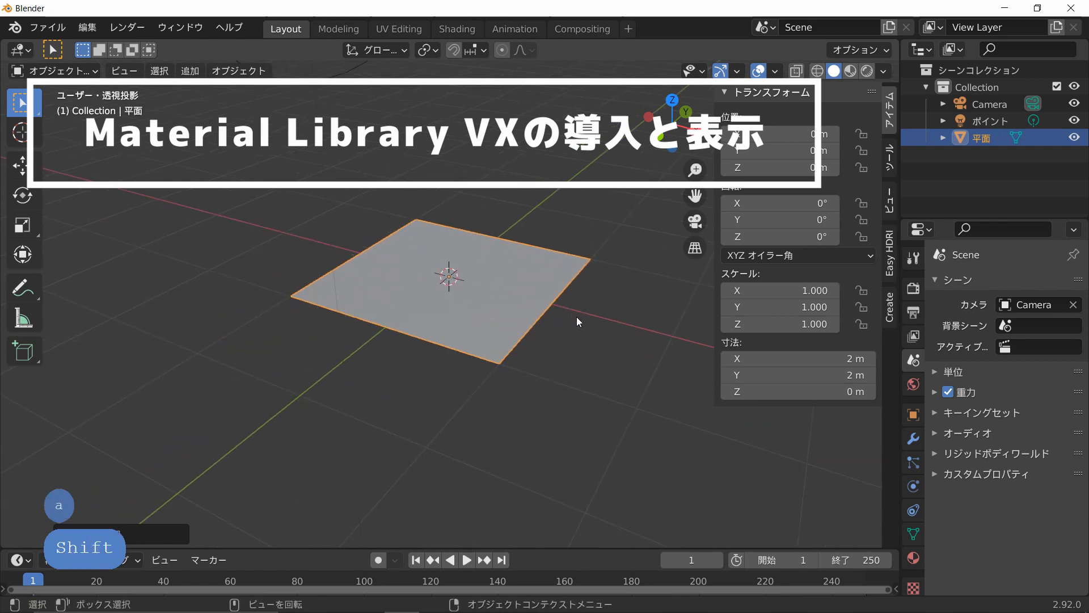
pyautogui.scroll(-1, 920, 507)
# Create a new material on the plane and expand the Material Library VX section of its material properties.
pyautogui.click(914, 545)
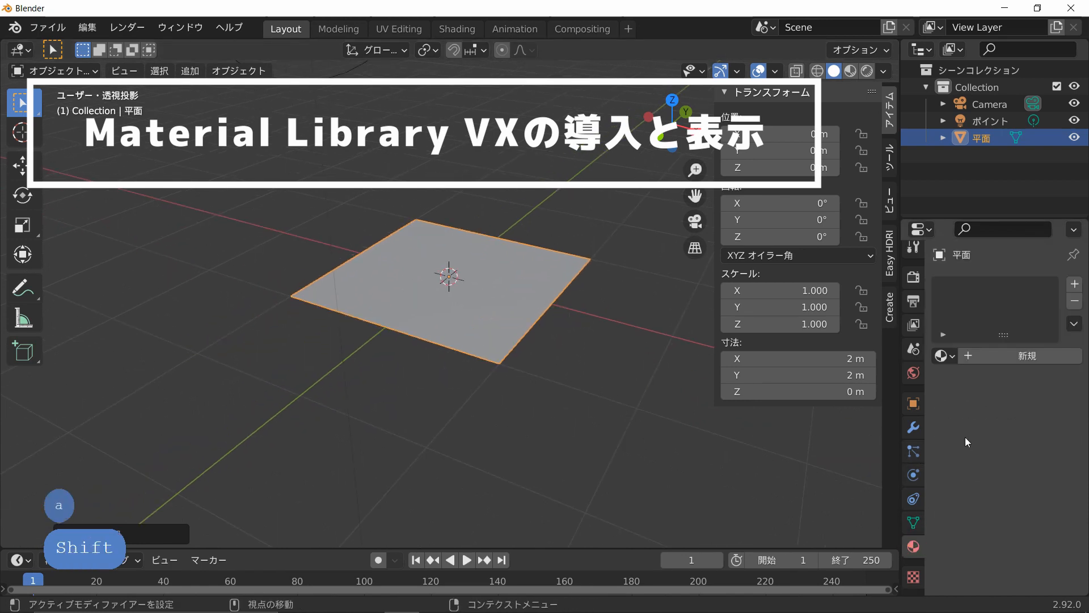
pyautogui.click(990, 358)
pyautogui.scroll(-15, 991, 366)
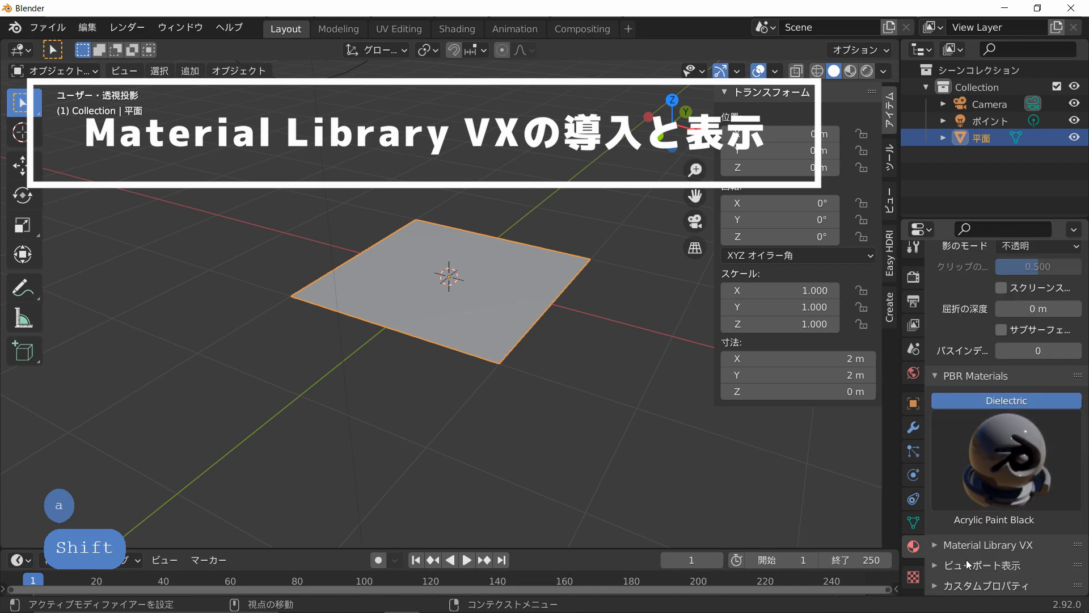
pyautogui.click(946, 546)
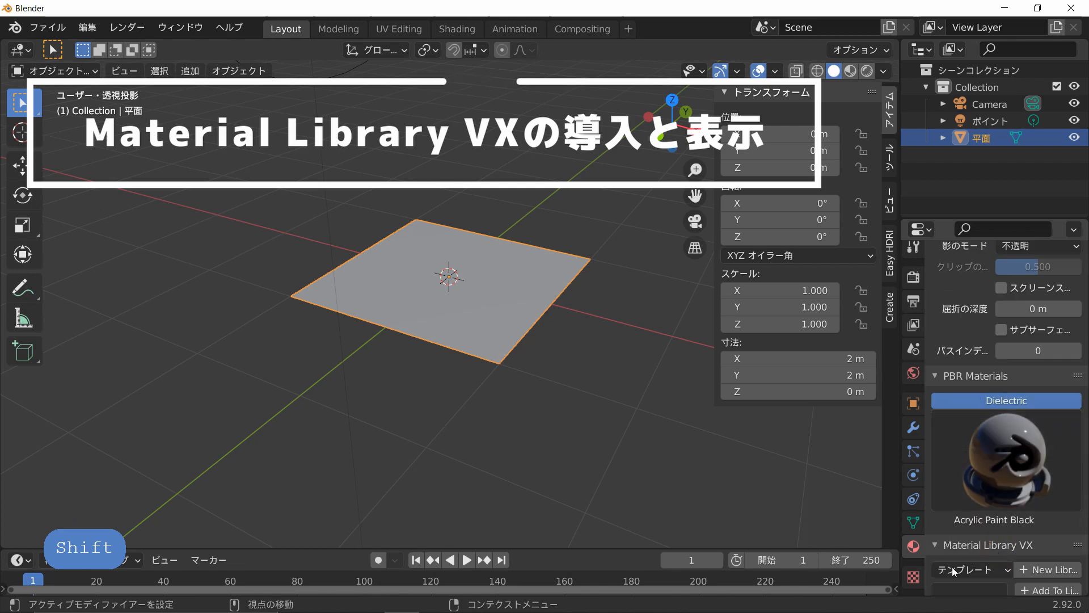
pyautogui.scroll(-6, 952, 567)
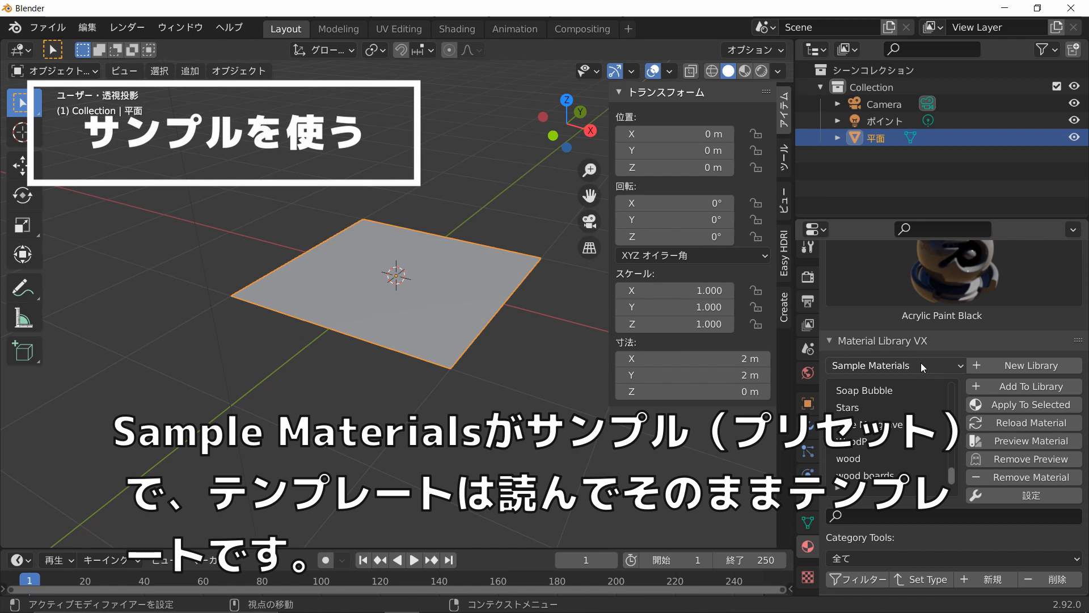
# Look through the materials in the Templates library and return to the Sample Materials library.
pyautogui.click(920, 365)
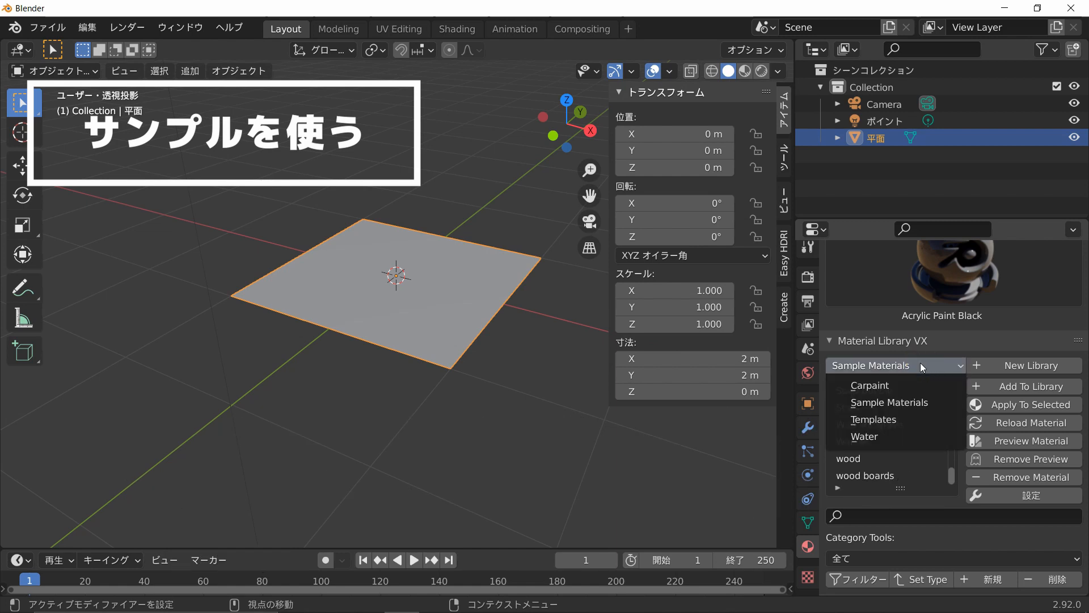
pyautogui.click(890, 417)
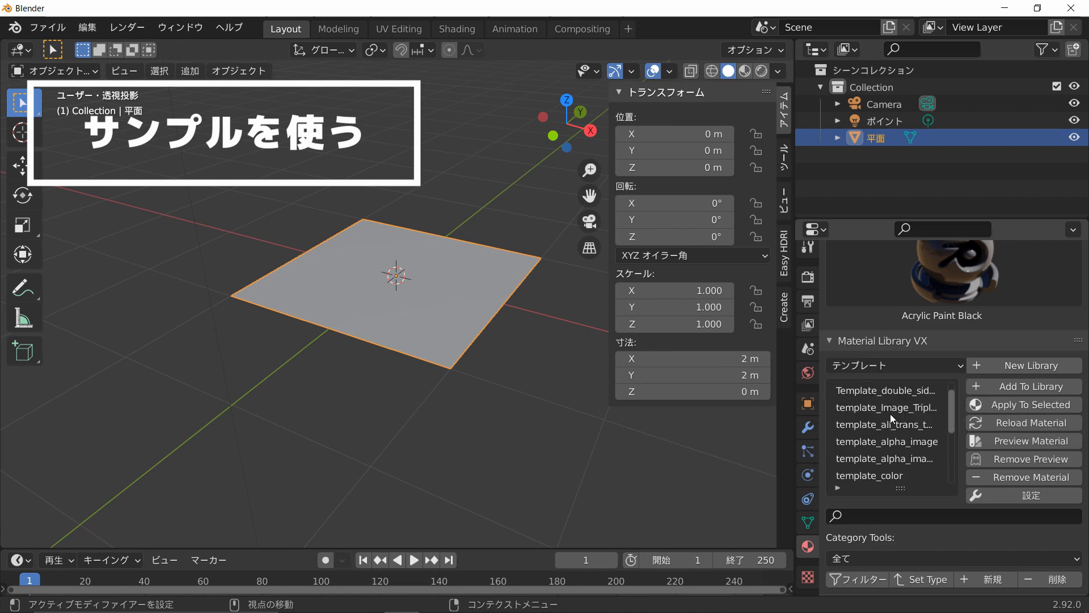
pyautogui.scroll(-3, 890, 419)
pyautogui.scroll(4, 890, 413)
pyautogui.click(891, 365)
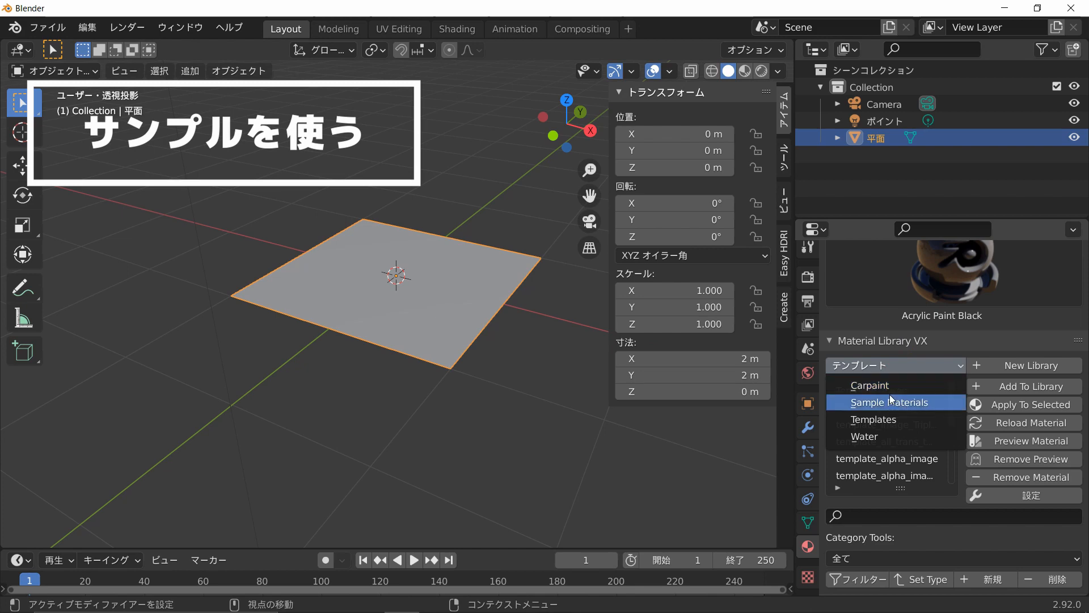
pyautogui.click(891, 401)
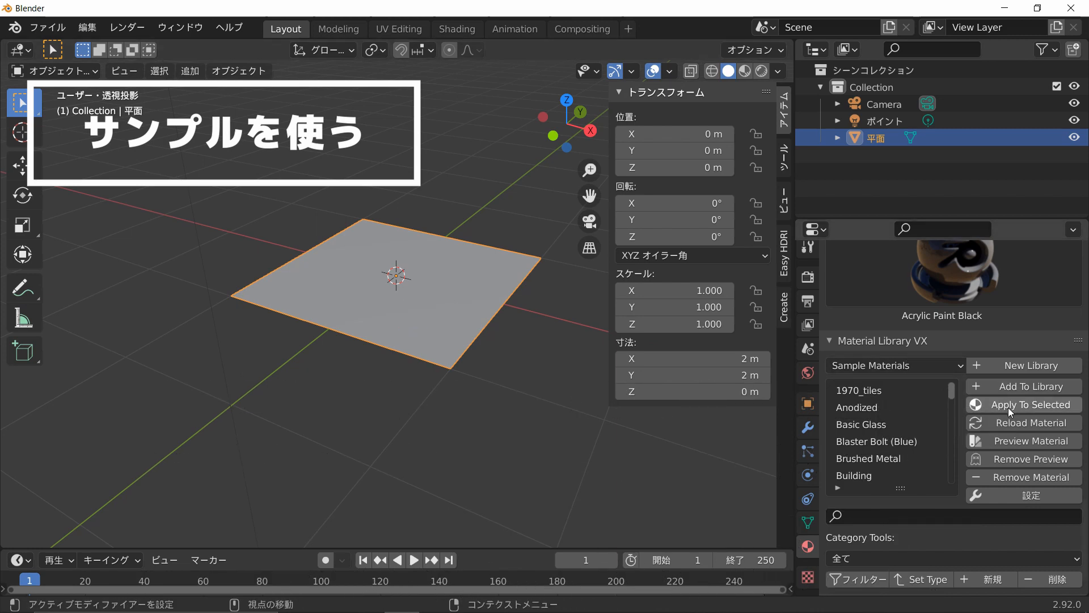
# Apply the "wood" material from the Sample Materials library to the plane.
pyautogui.scroll(-1, 873, 414)
pyautogui.scroll(-20, 874, 414)
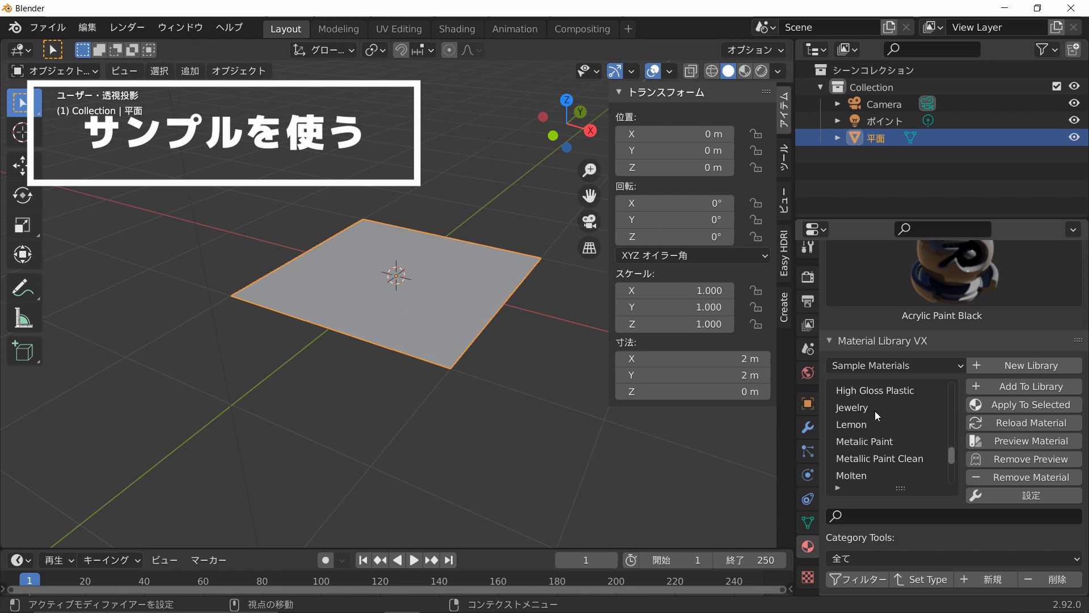
pyautogui.click(855, 454)
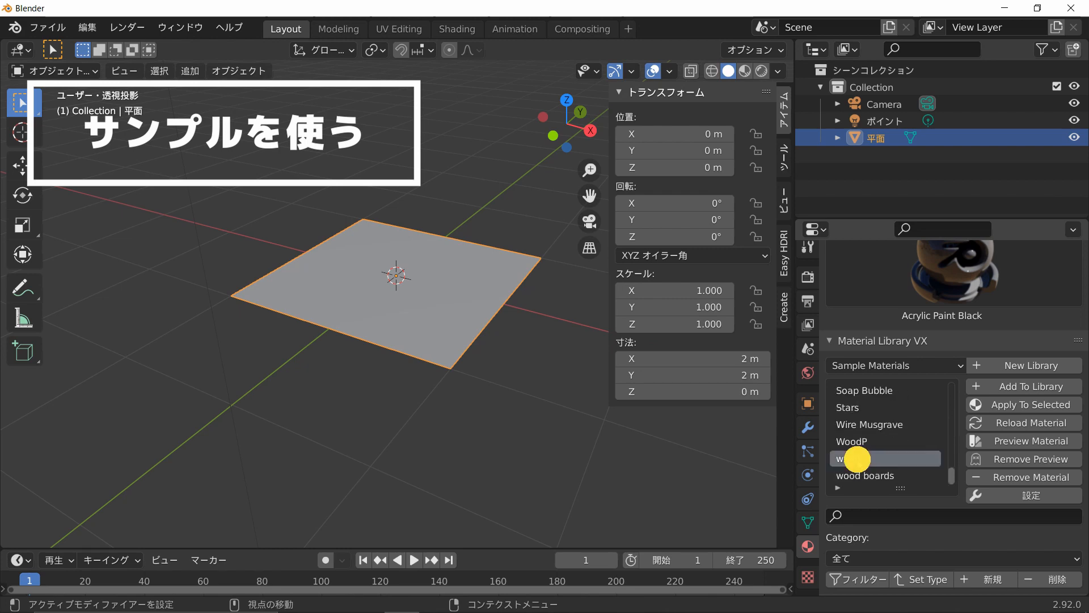
pyautogui.click(1011, 405)
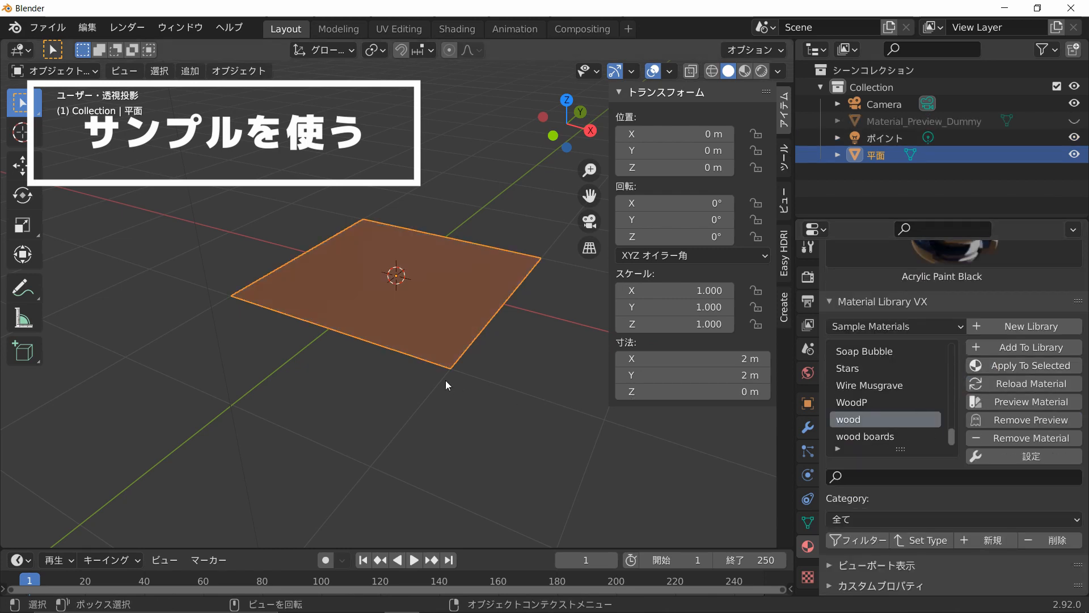
# Switch the viewport to rendered shading and inspect the plane's surface up close.
pyautogui.scroll(1, 449, 367)
pyautogui.press('z')
pyautogui.click(447, 274)
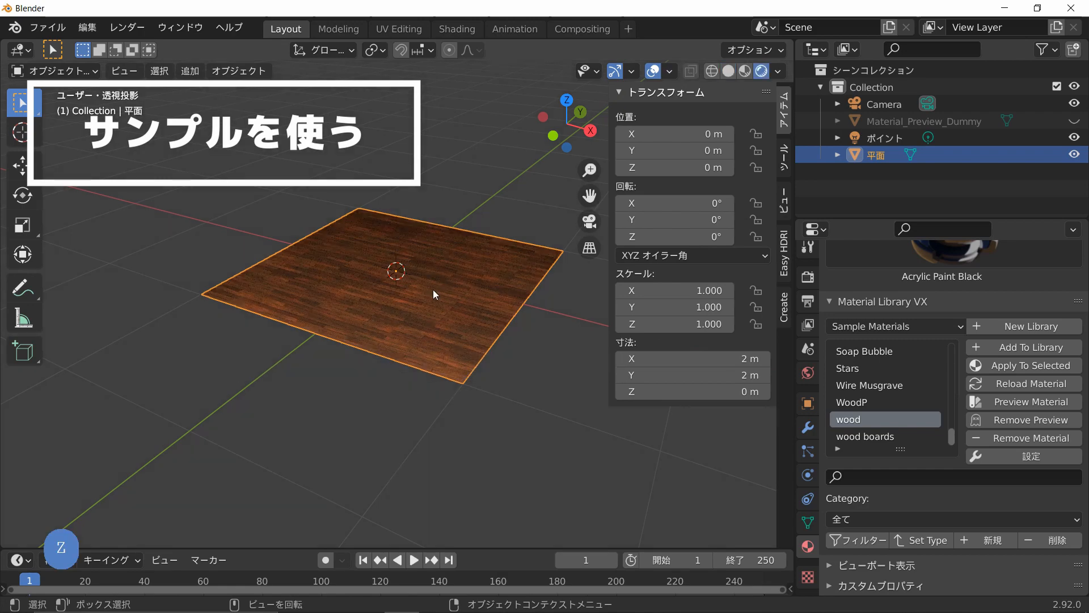
pyautogui.moveTo(369, 337)
pyautogui.mouseDown(button='middle')
pyautogui.moveTo(423, 386)
pyautogui.moveTo(444, 389)
pyautogui.mouseUp(button='middle')
pyautogui.scroll(4, 359, 355)
pyautogui.scroll(1, 358, 354)
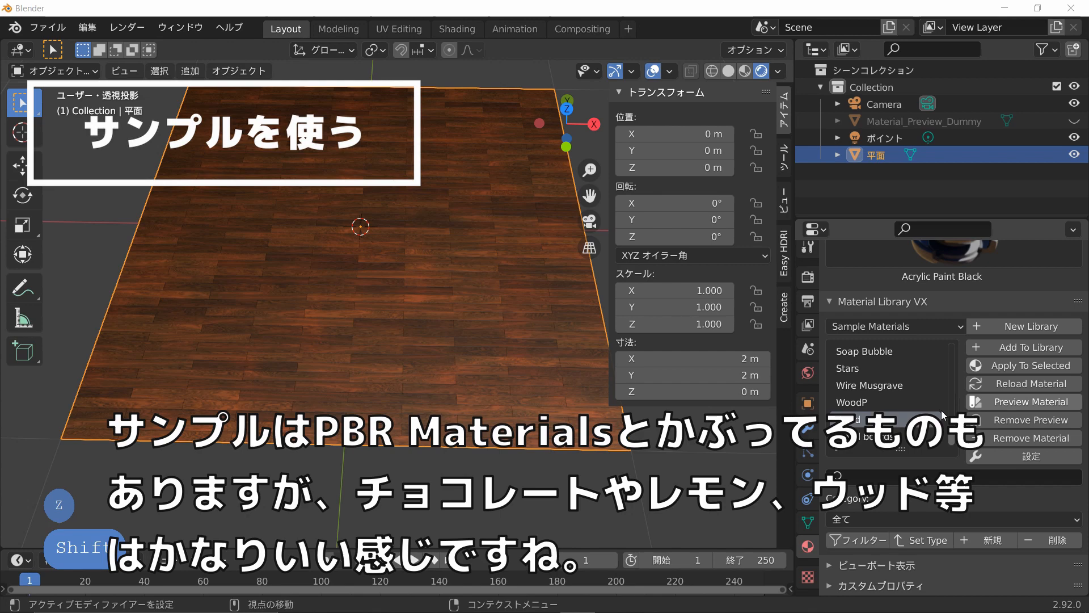
# Apply the Lemon material from the Sample Materials library to the plane.
pyautogui.scroll(7, 904, 405)
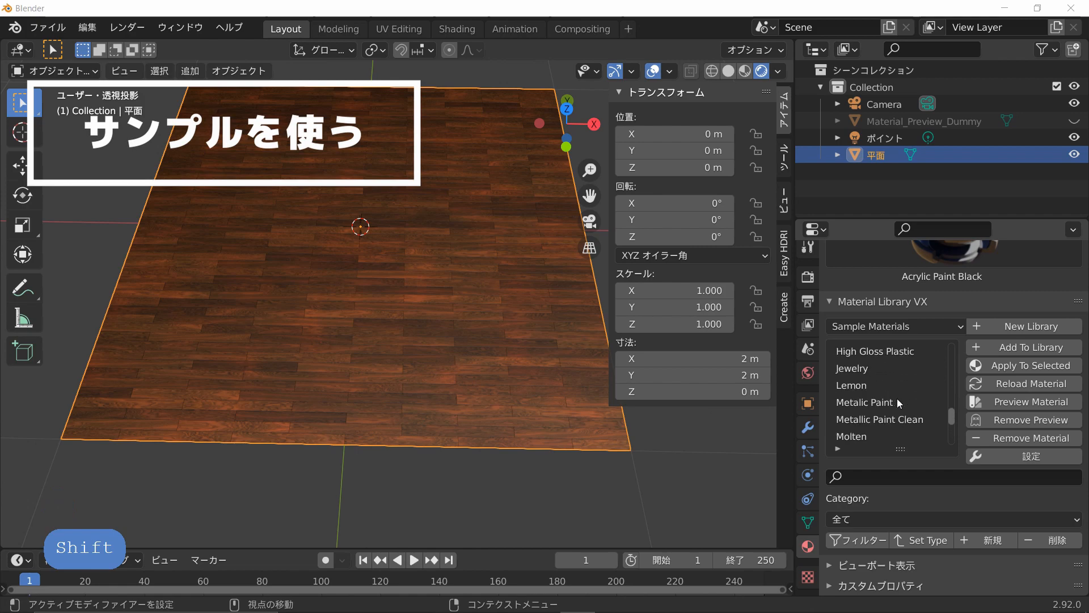
pyautogui.click(874, 386)
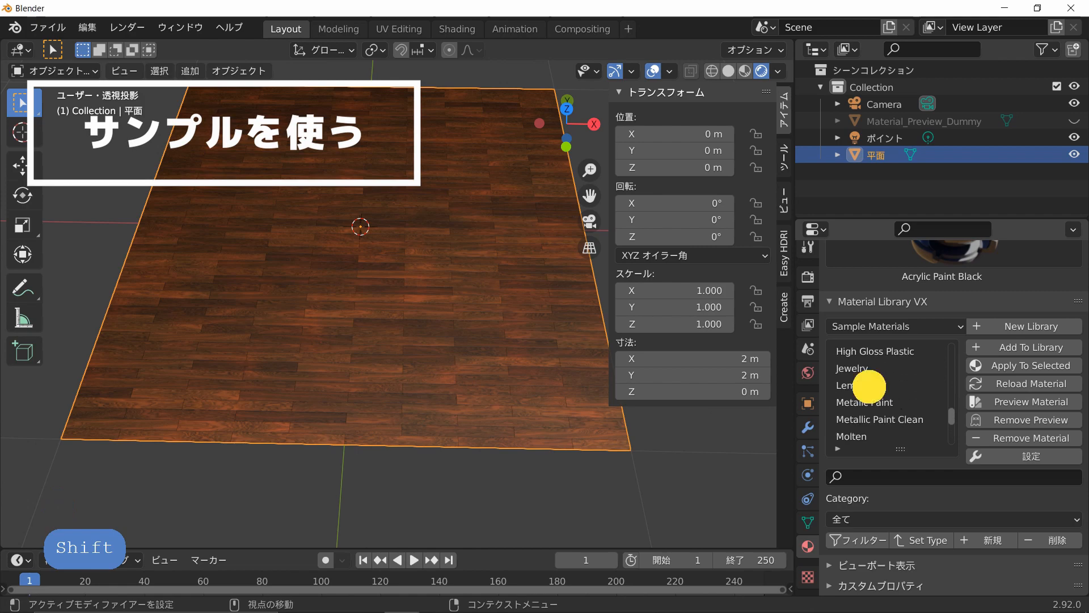
pyautogui.click(1024, 366)
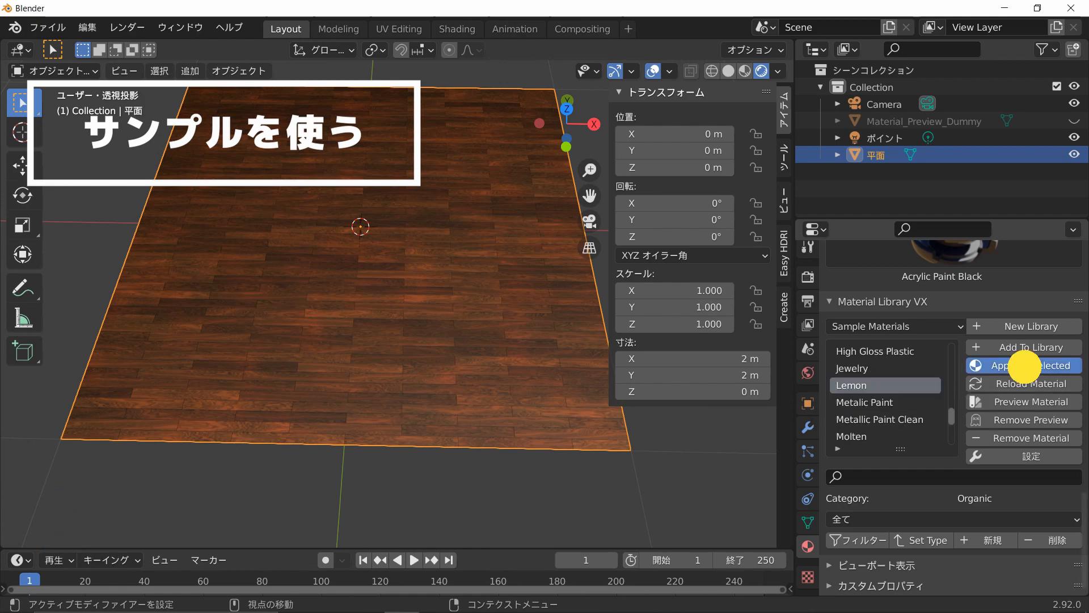
pyautogui.scroll(3, 515, 391)
pyautogui.moveTo(515, 391); pyautogui.dragTo(533, 272, button='middle')
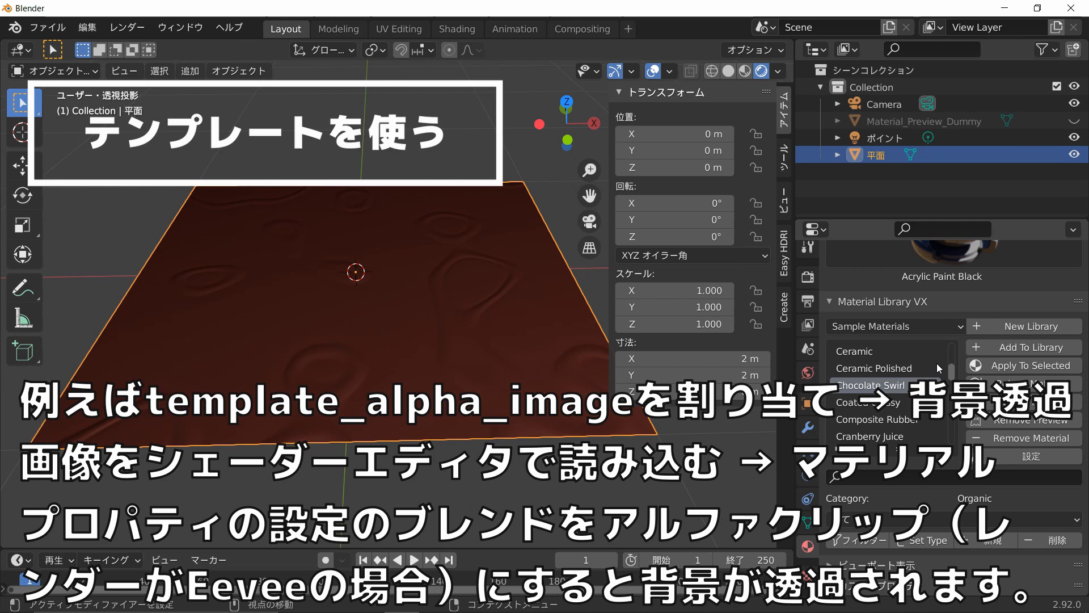
# Switch Material Library VX to the Templates library and widen the properties editor so the template names are readable.
pyautogui.click(887, 325)
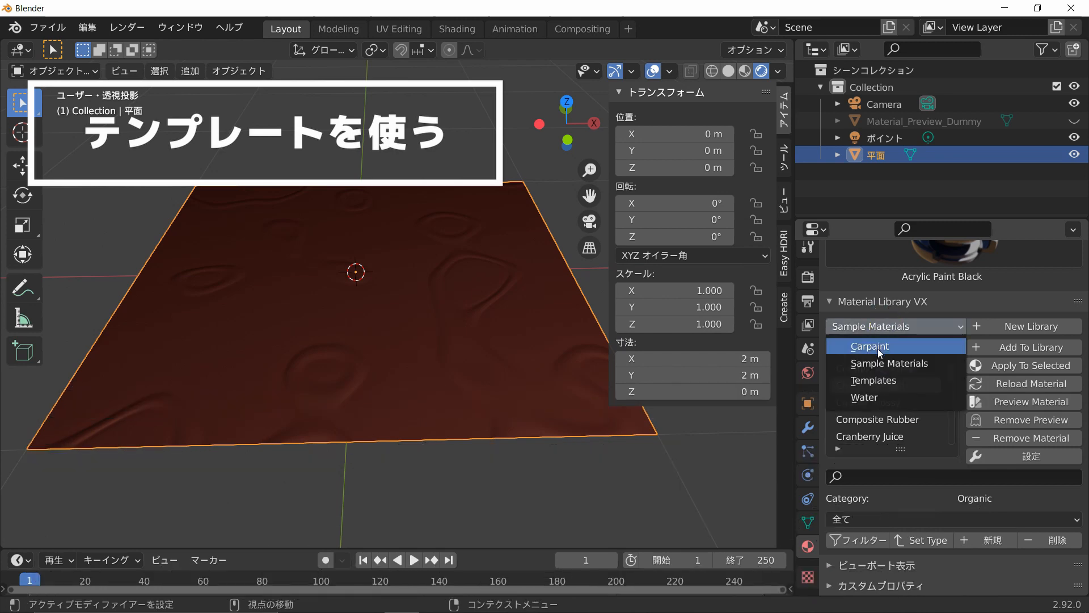
pyautogui.click(876, 381)
pyautogui.moveTo(556, 397); pyautogui.dragTo(514, 419, button='middle')
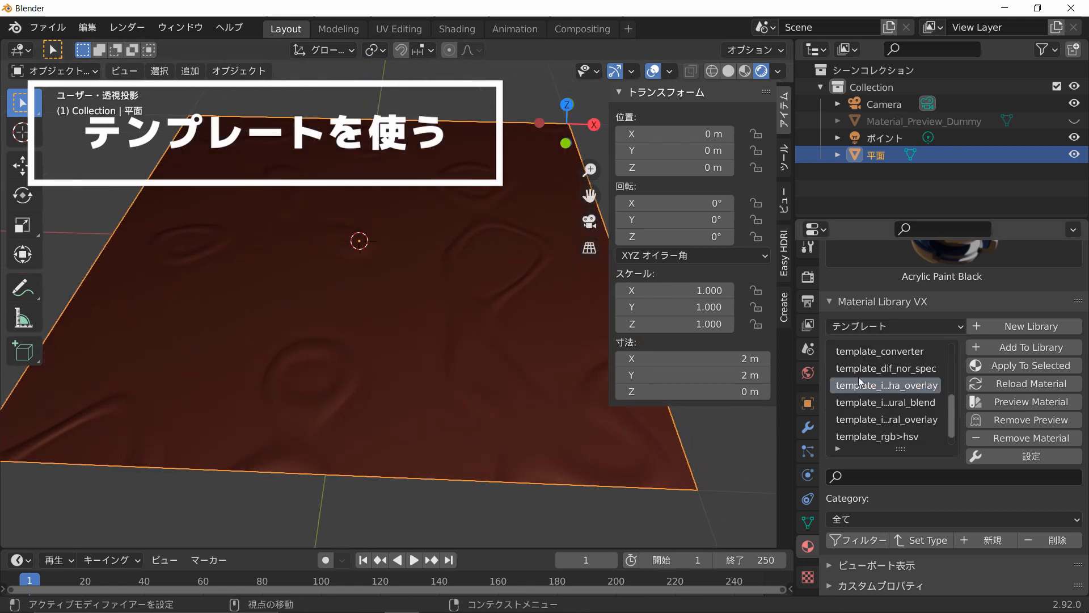
pyautogui.scroll(-1, 865, 383)
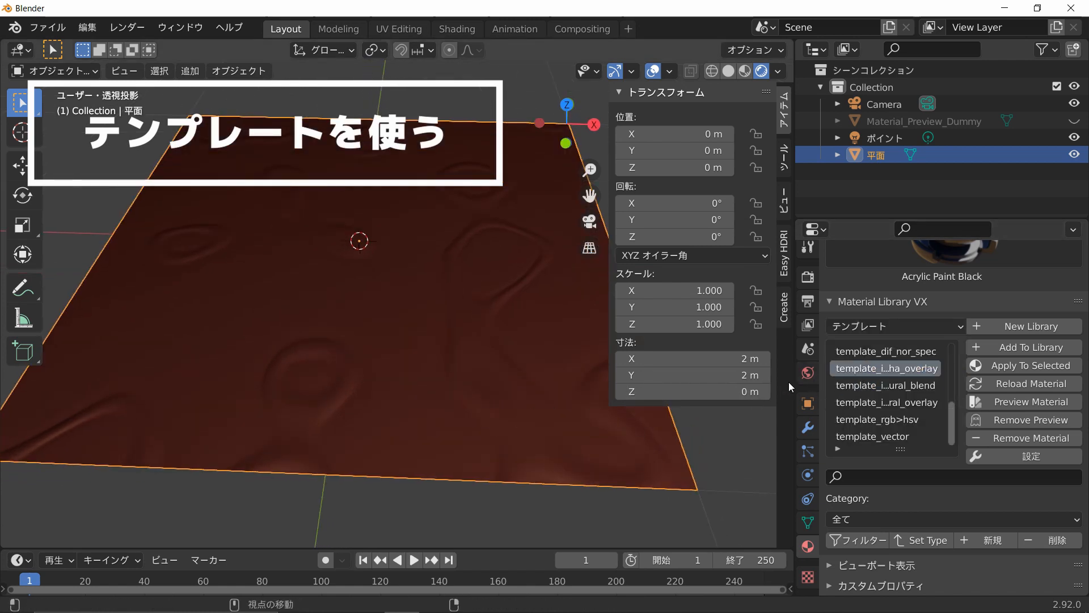
pyautogui.moveTo(792, 380); pyautogui.dragTo(725, 391)
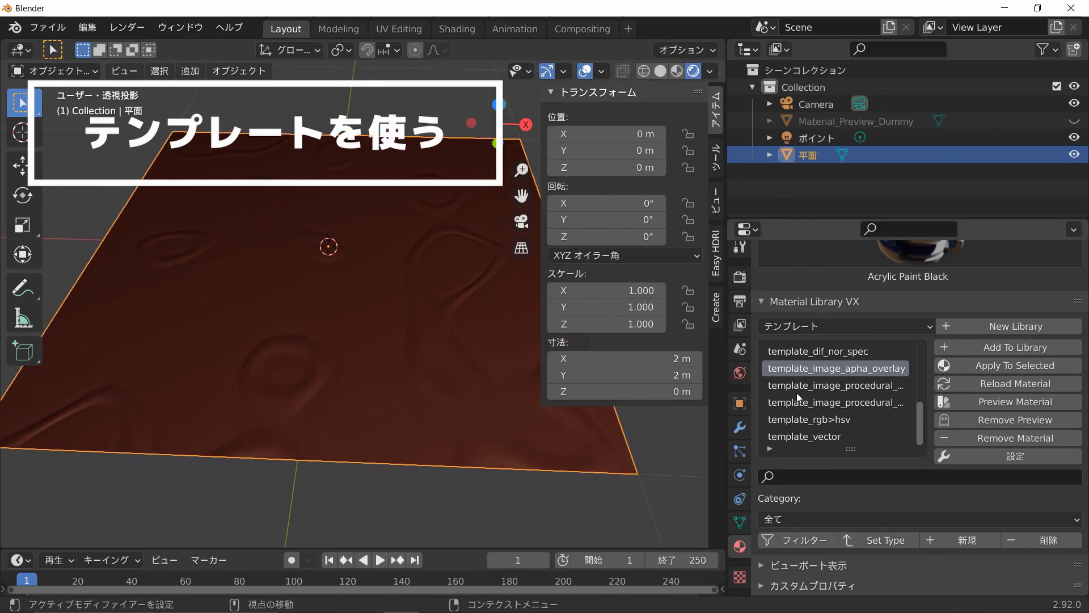
# Apply the template_alpha_image material to the plane.
pyautogui.scroll(5, 800, 390)
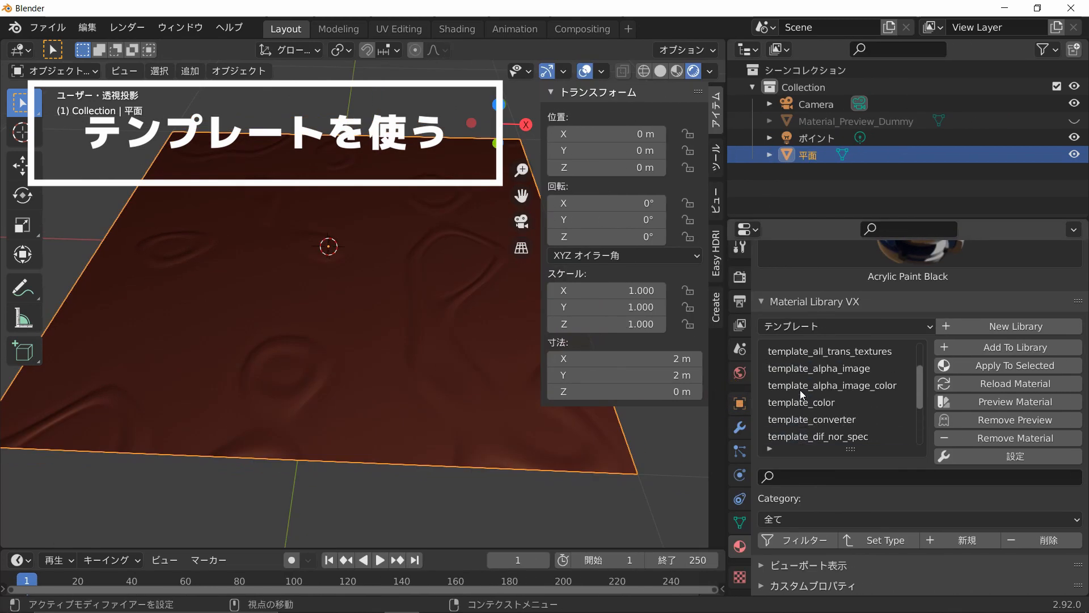
pyautogui.click(832, 369)
pyautogui.click(989, 365)
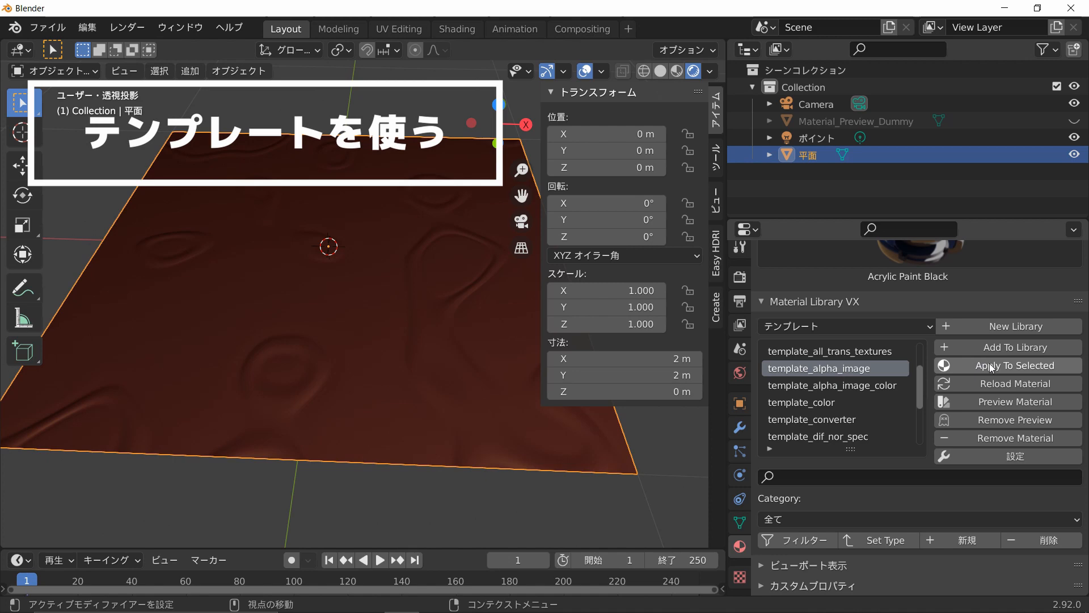
pyautogui.scroll(-4, 370, 365)
pyautogui.moveTo(426, 337); pyautogui.dragTo(311, 410, button='middle')
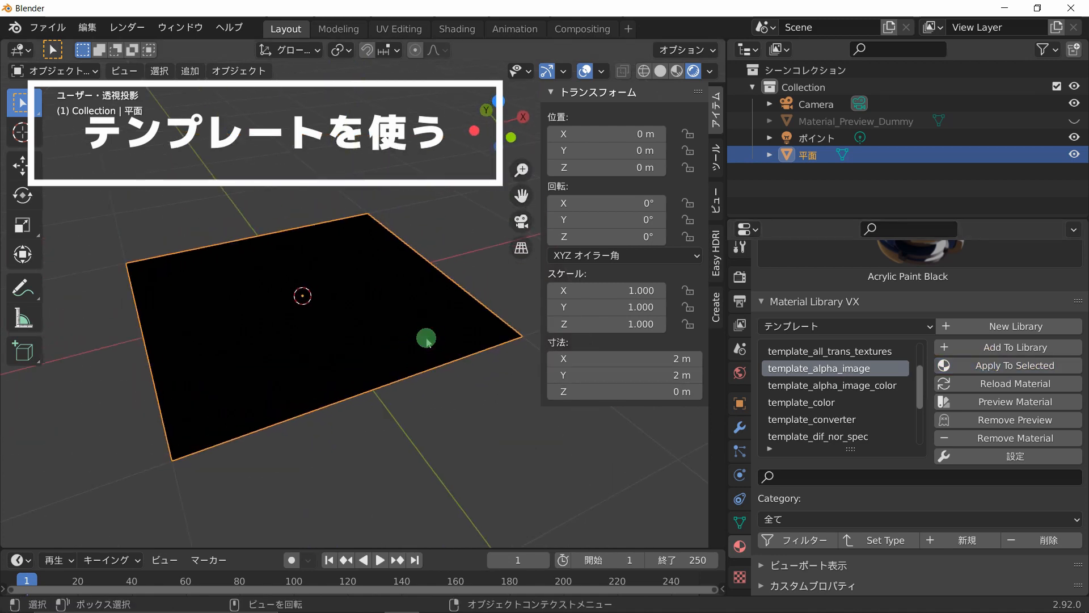
# Switch to the Shading workspace and load blender.png from the ソフトロゴ folder into the material's image texture node.
pyautogui.click(337, 27)
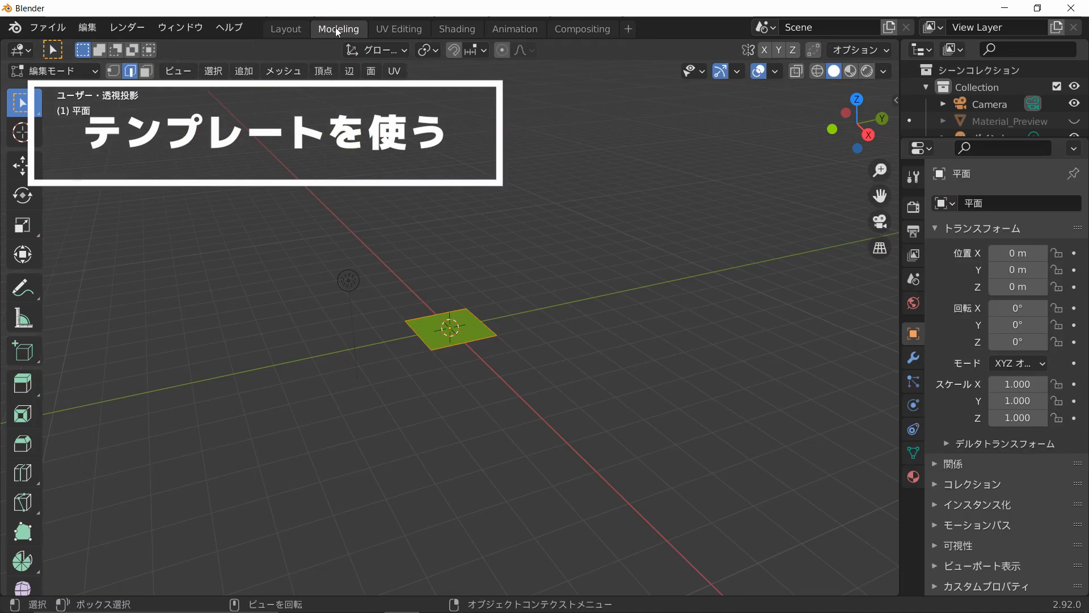
pyautogui.click(391, 28)
pyautogui.click(457, 28)
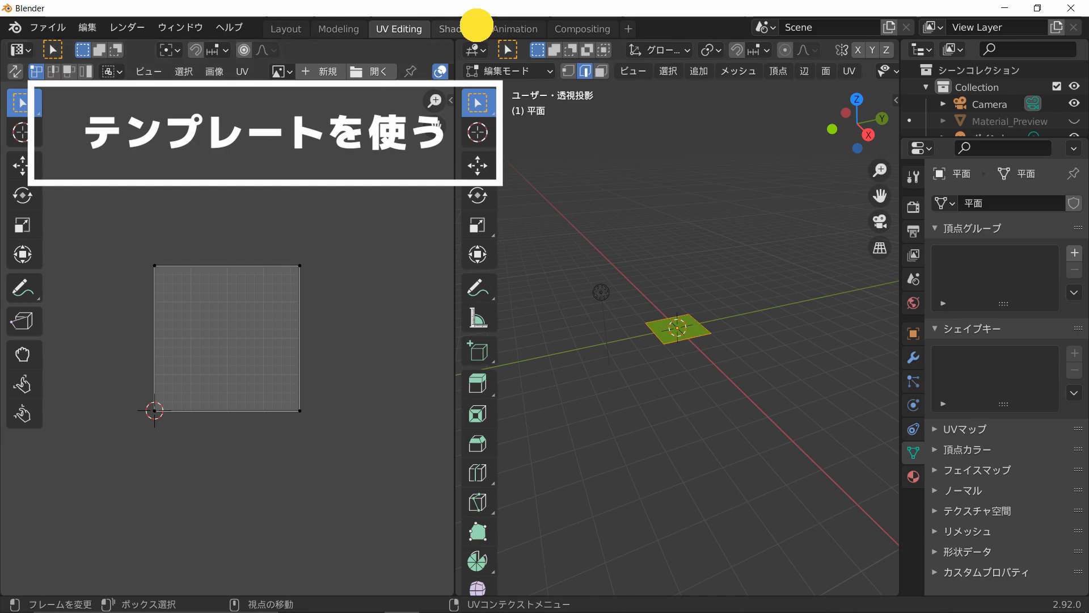
pyautogui.click(212, 476)
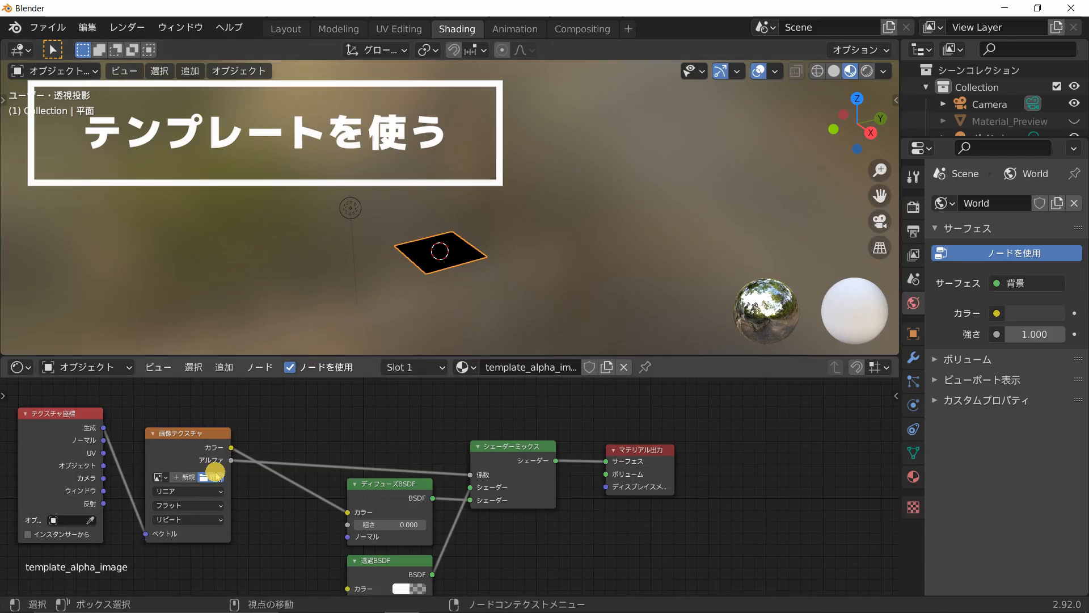
pyautogui.scroll(-5, 294, 446)
pyautogui.click(341, 429)
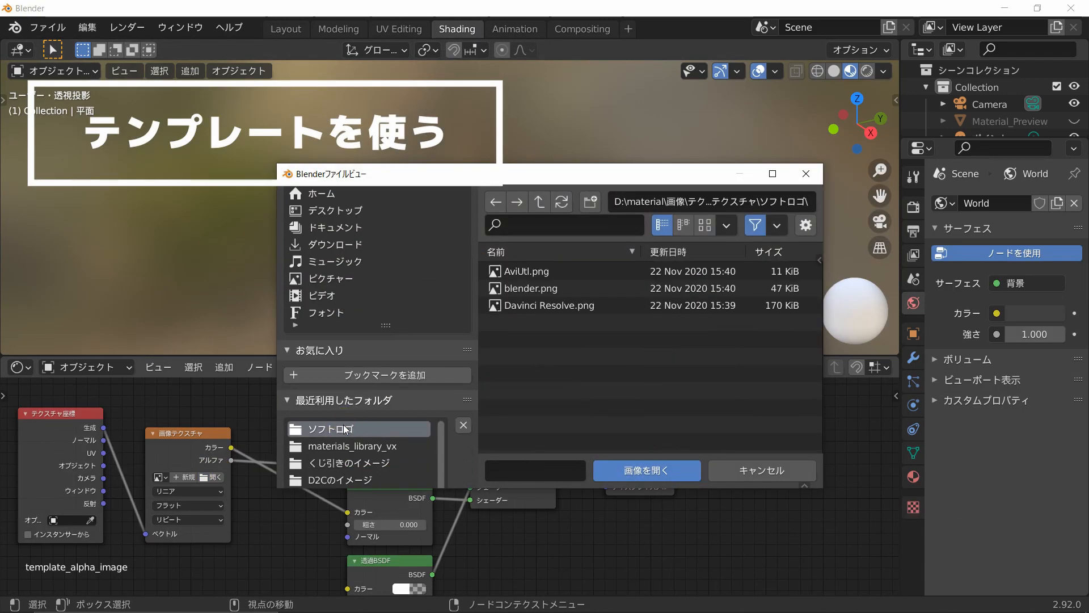
pyautogui.doubleClick(507, 290)
# Set the template_alpha_image material's blend mode to Alpha Clip (アルファクリップ) in its material settings.
pyautogui.scroll(5, 490, 290)
pyautogui.moveTo(479, 291); pyautogui.dragTo(629, 285, button='middle')
pyautogui.click(990, 400)
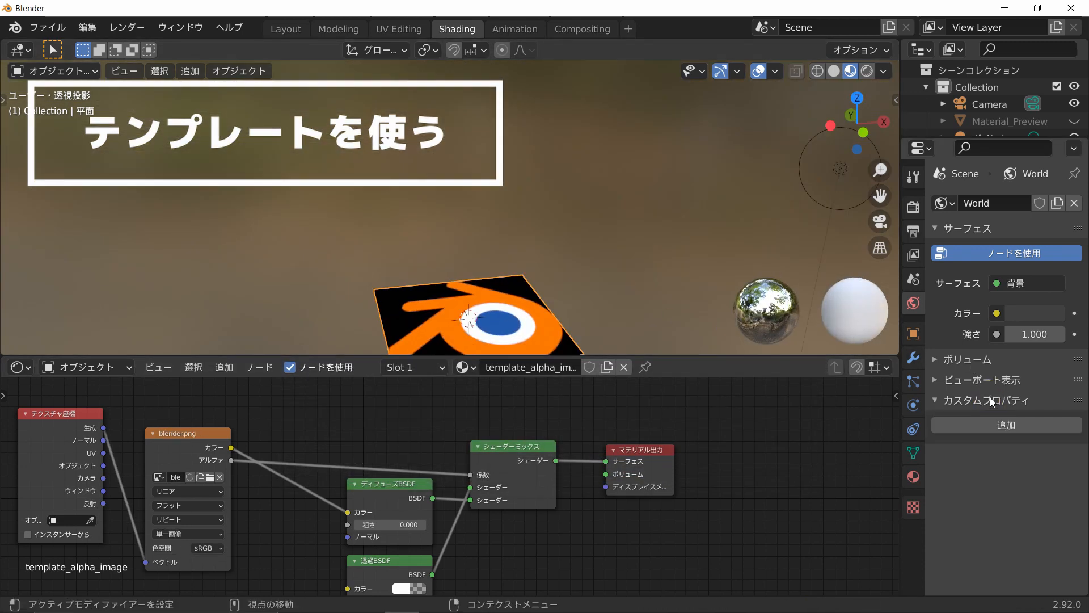
pyautogui.click(985, 401)
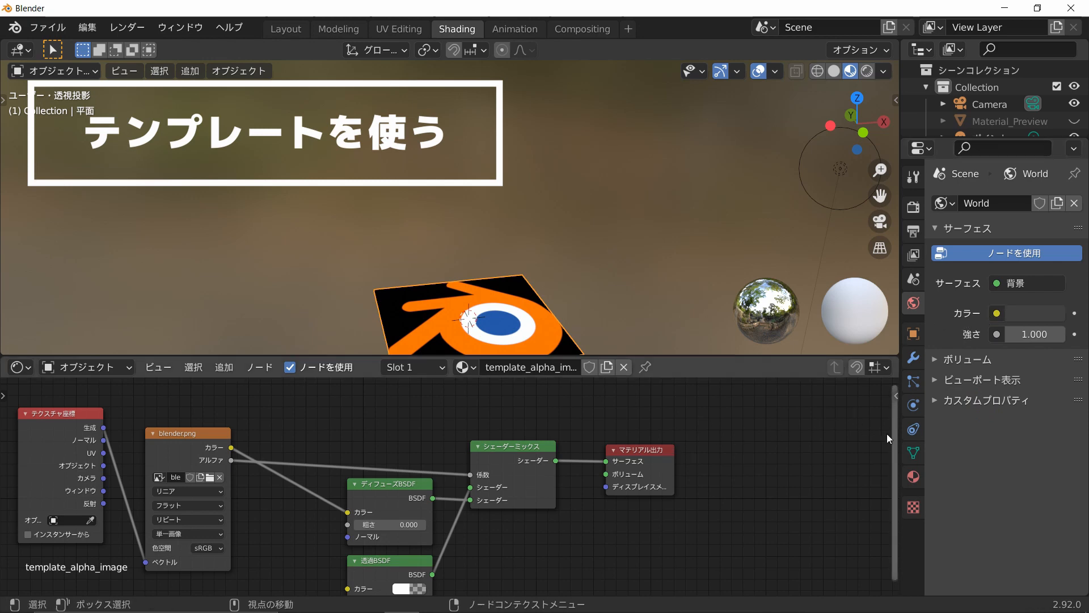
pyautogui.click(912, 477)
pyautogui.scroll(-10, 954, 443)
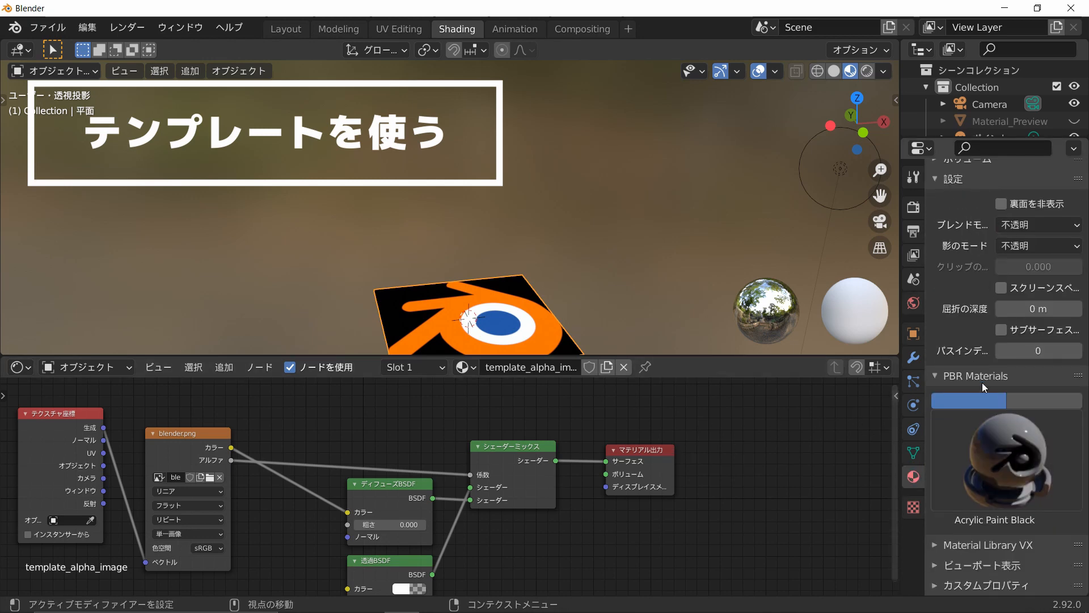
pyautogui.click(1044, 226)
pyautogui.click(1010, 267)
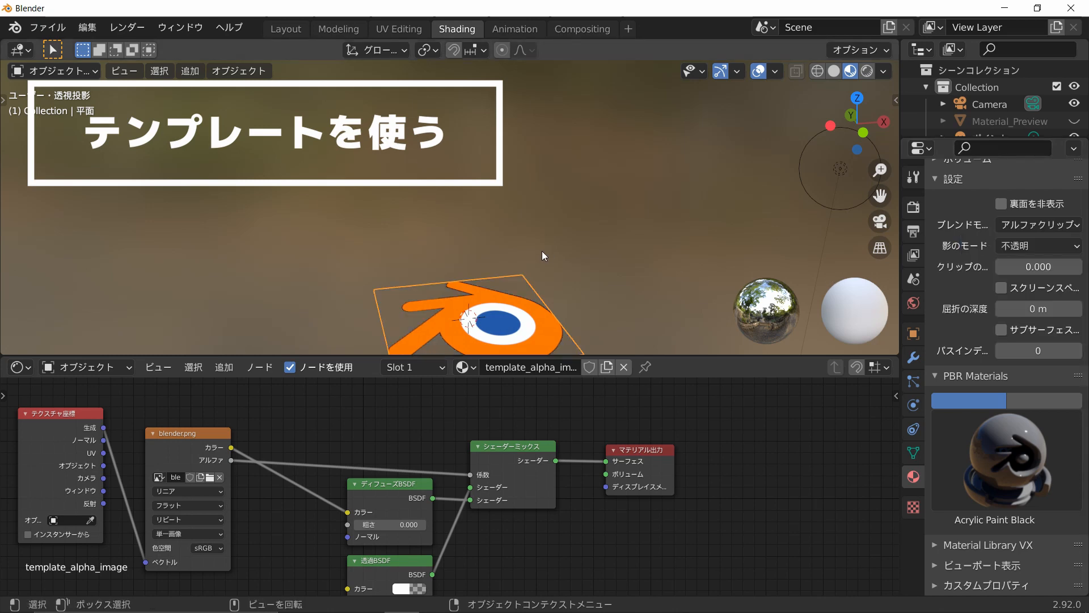
# Set the blender.png texture node's interpolation to Closest (近接) and inspect the logo plane's edges.
pyautogui.moveTo(542, 251); pyautogui.dragTo(533, 320, button='middle')
pyautogui.scroll(6, 522, 290)
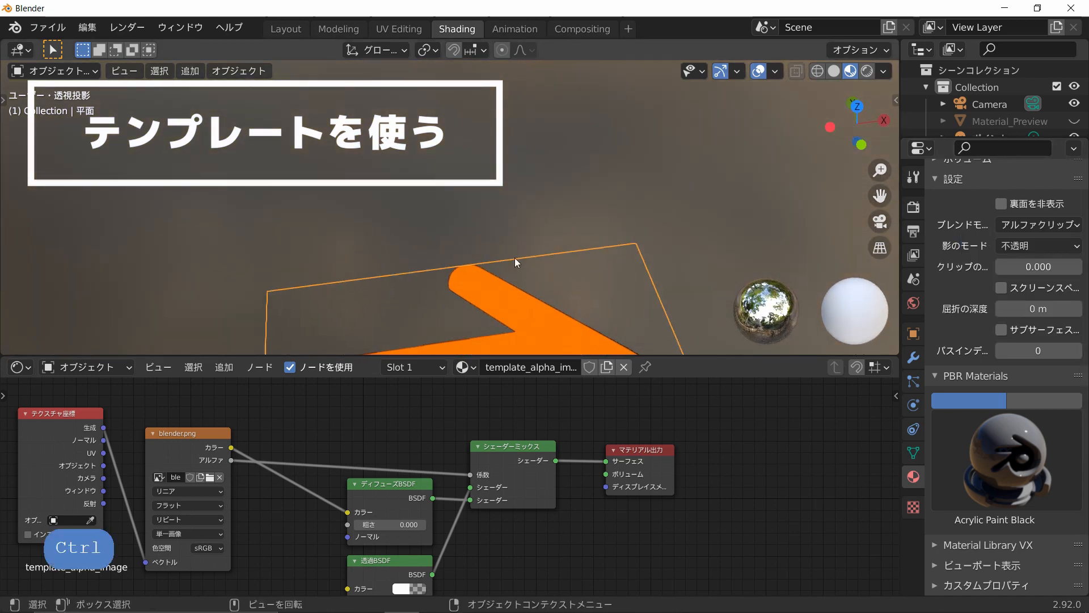
pyautogui.keyDown('ctrl'); pyautogui.moveTo(536, 238); pyautogui.dragTo(562, 127, button='middle'); pyautogui.keyUp('ctrl')
pyautogui.click(177, 492)
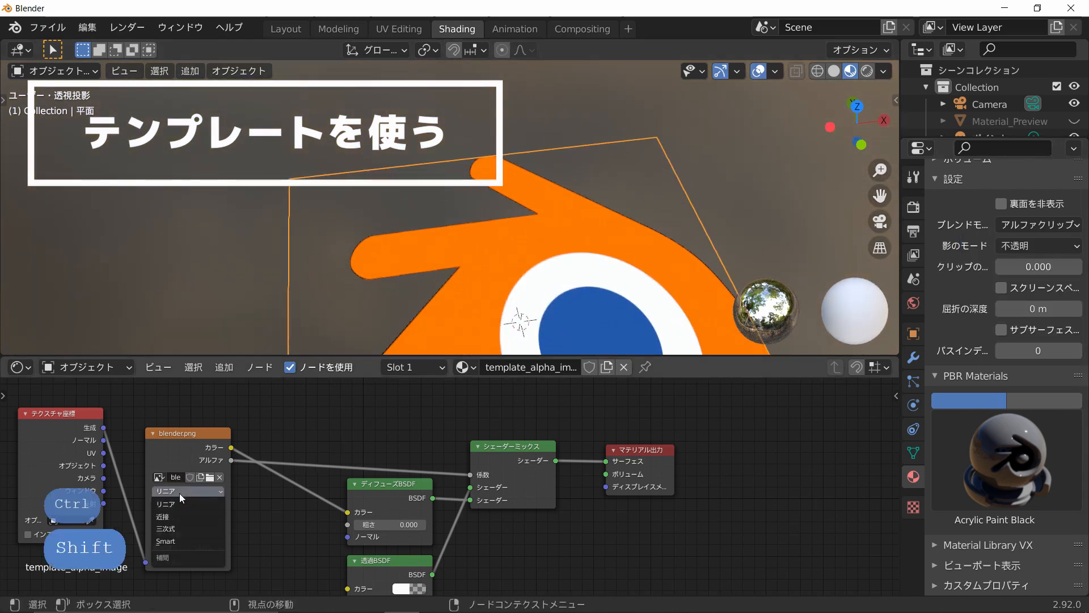
pyautogui.click(179, 516)
pyautogui.scroll(-4, 444, 249)
pyautogui.moveTo(445, 249); pyautogui.dragTo(519, 216, button='middle')
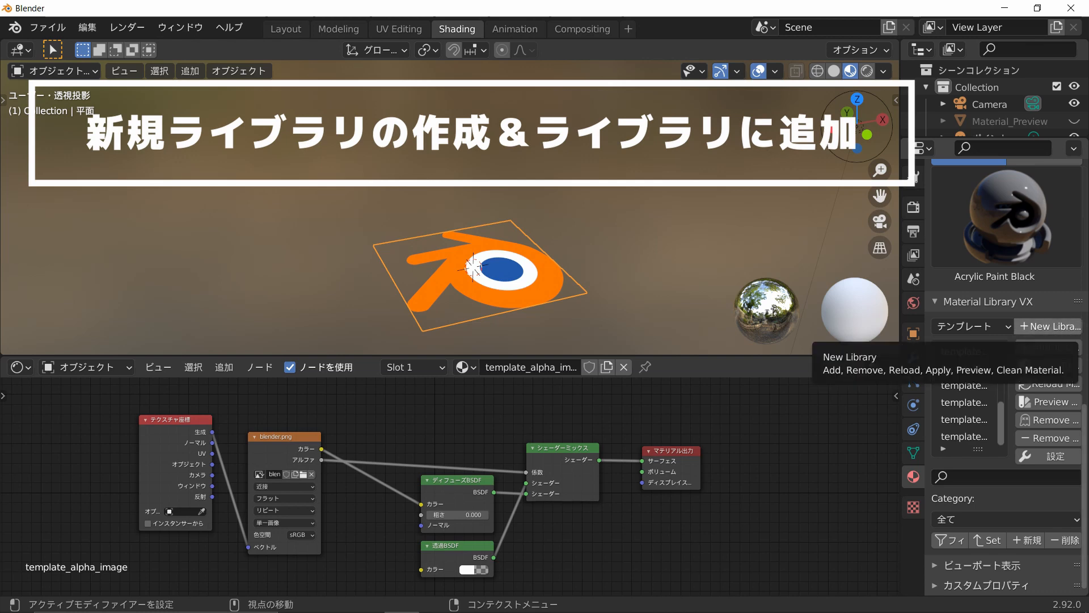
# Widen the properties editor and switch Material Library VX to the Water library.
pyautogui.click(1049, 327)
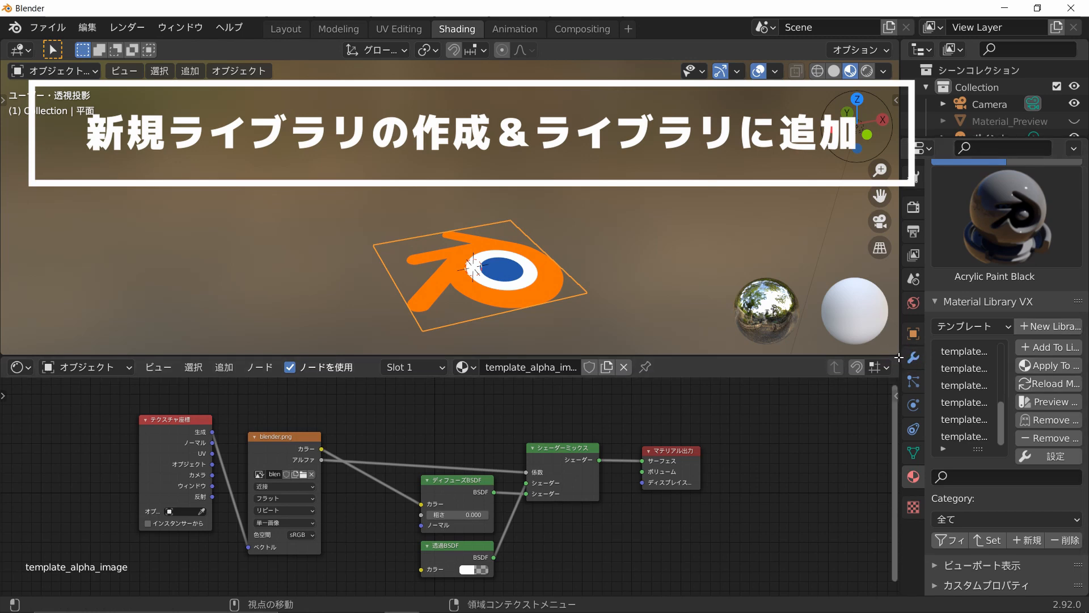
pyautogui.moveTo(900, 357); pyautogui.dragTo(822, 358)
pyautogui.click(903, 326)
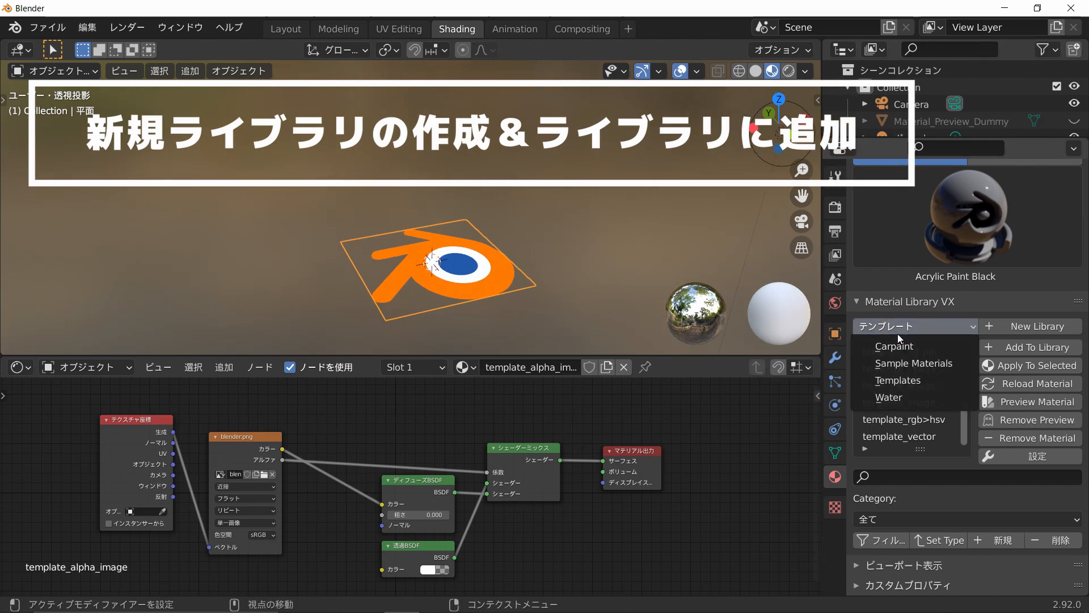
pyautogui.click(905, 397)
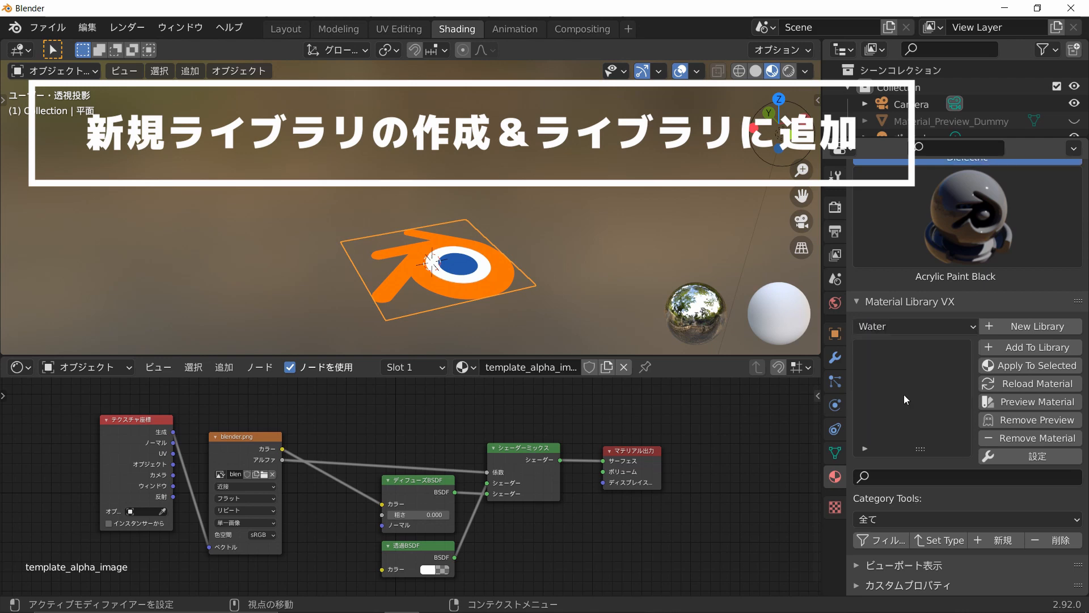
# Try to delete the Water library from the Material Library VX library list.
pyautogui.press('x')
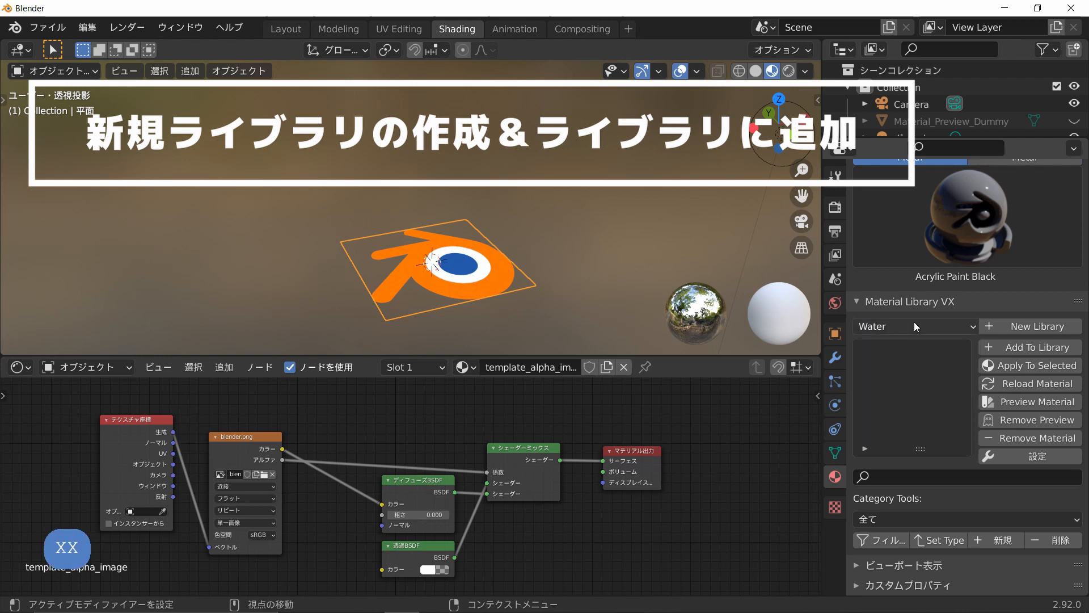
pyautogui.press('x')
pyautogui.rightClick(913, 323)
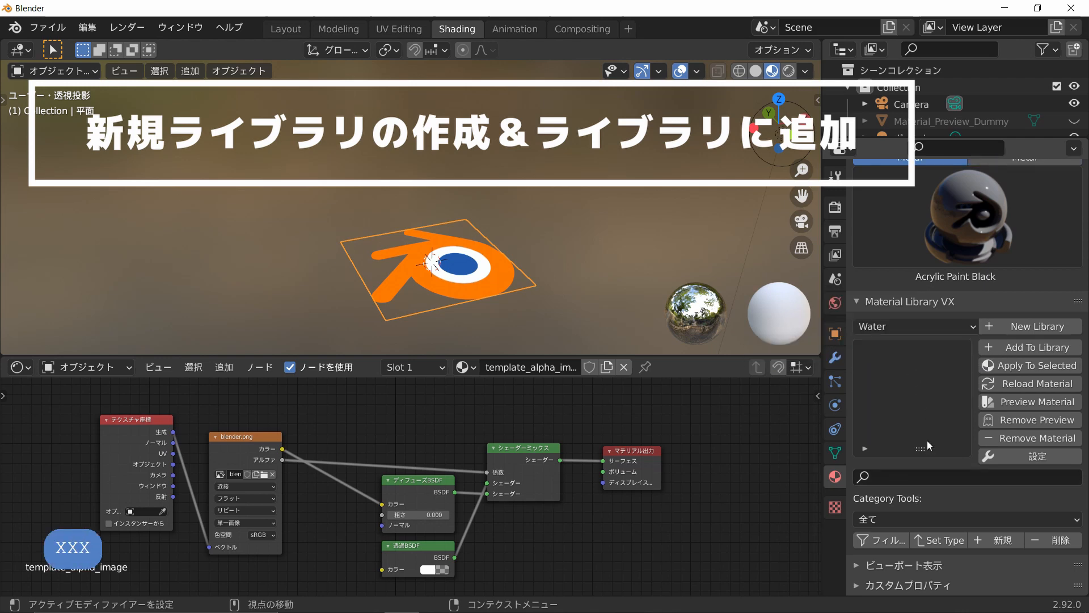
pyautogui.click(906, 329)
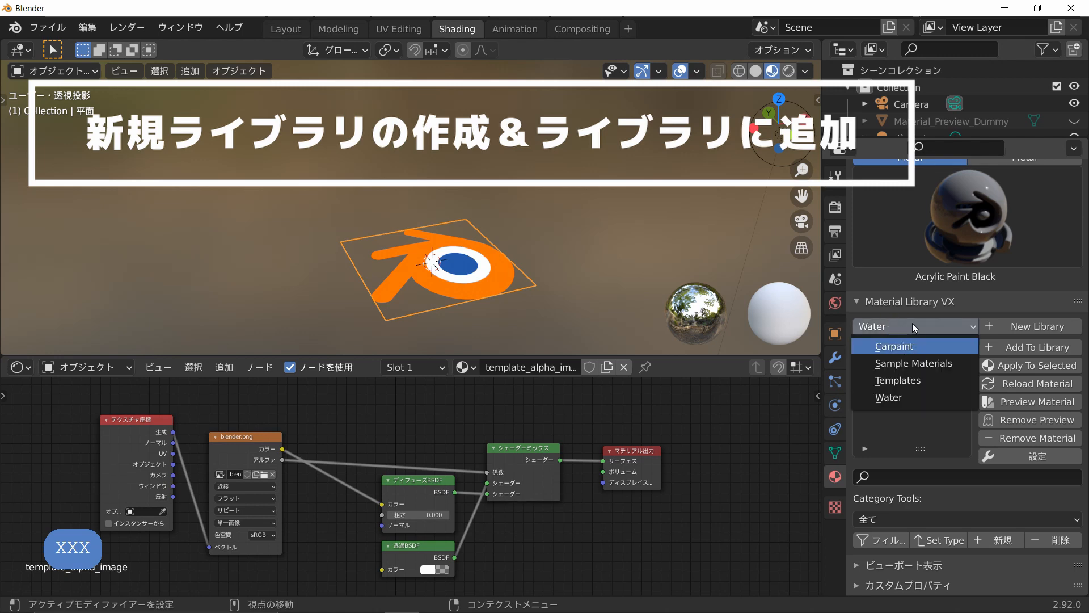
pyautogui.click(914, 328)
pyautogui.click(914, 328)
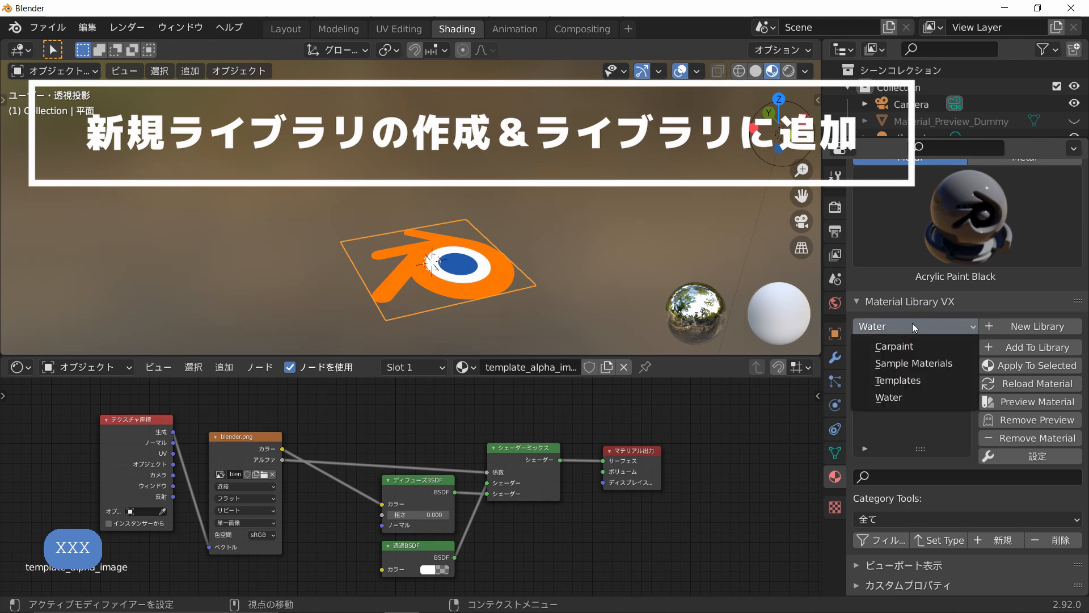
pyautogui.press('Delete')
pyautogui.click(914, 328)
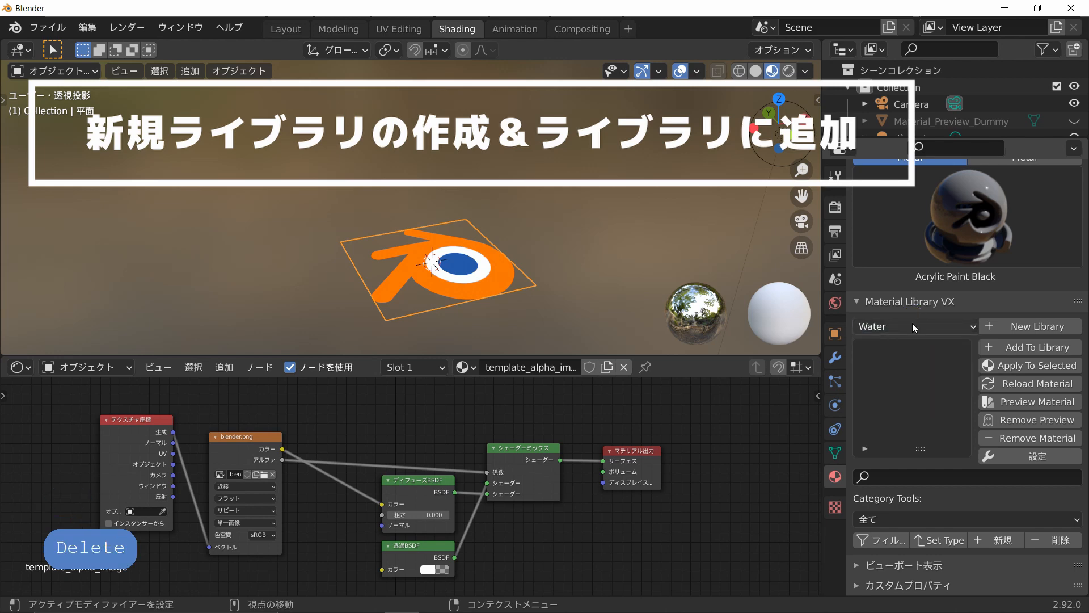
pyautogui.press('Delete')
pyautogui.press('BackSpace')
pyautogui.press('Delete')
pyautogui.press('BackSpace')
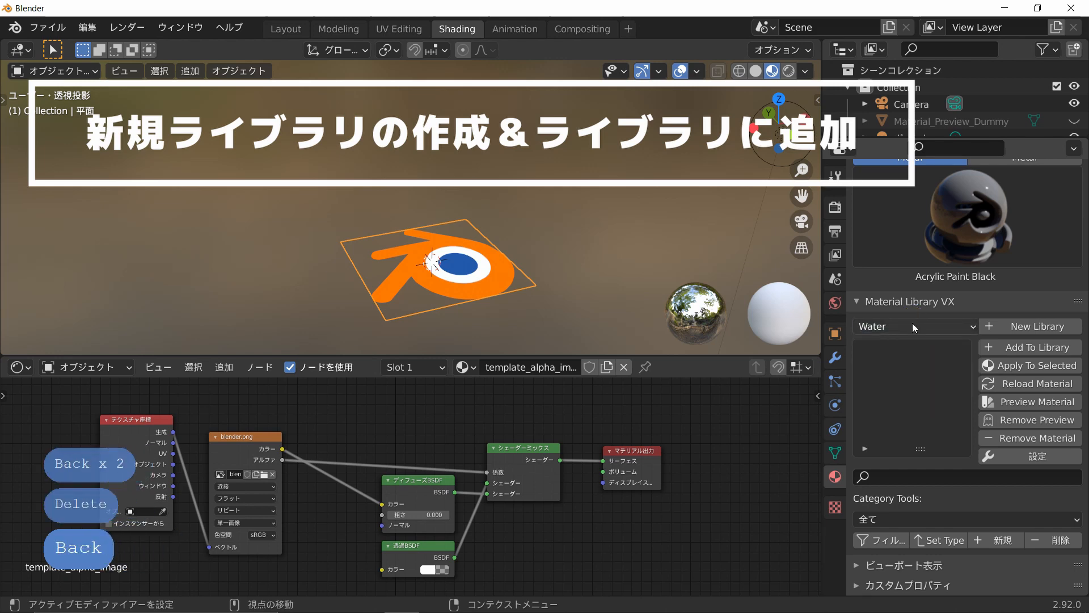
pyautogui.press('Delete')
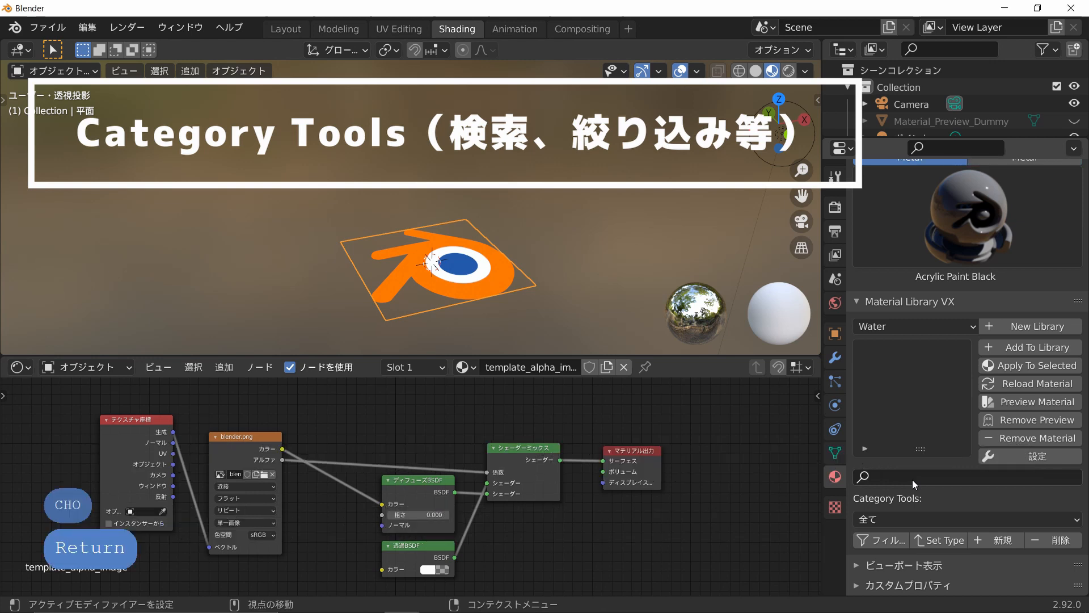
# Switch Material Library VX to the Sample Materials library, search its materials for "CHO", and leave the search empty.
pyautogui.click(913, 327)
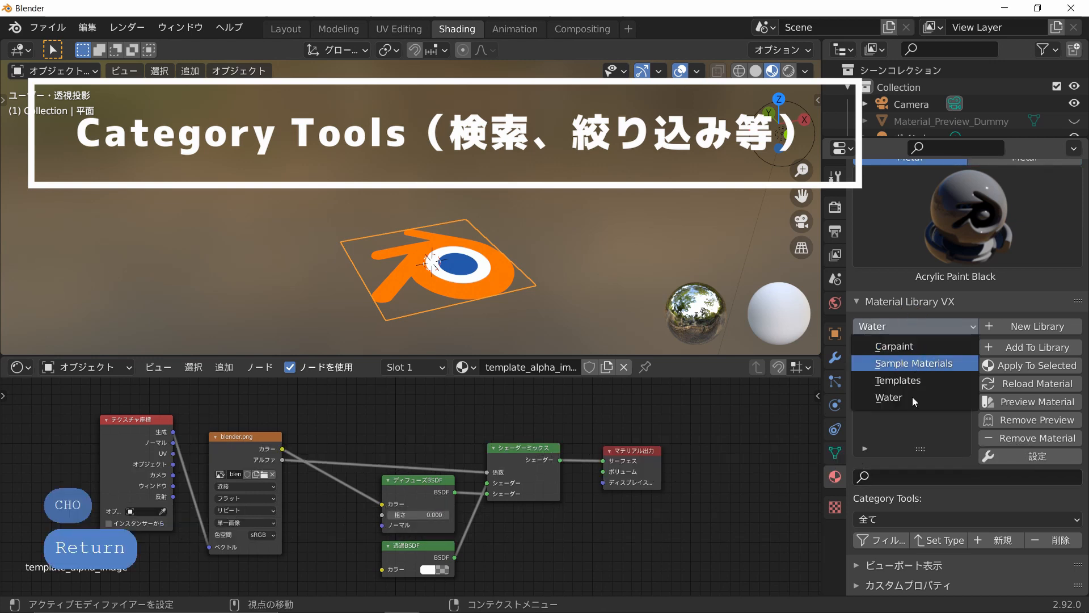
pyautogui.press('Return')
pyautogui.click(899, 477)
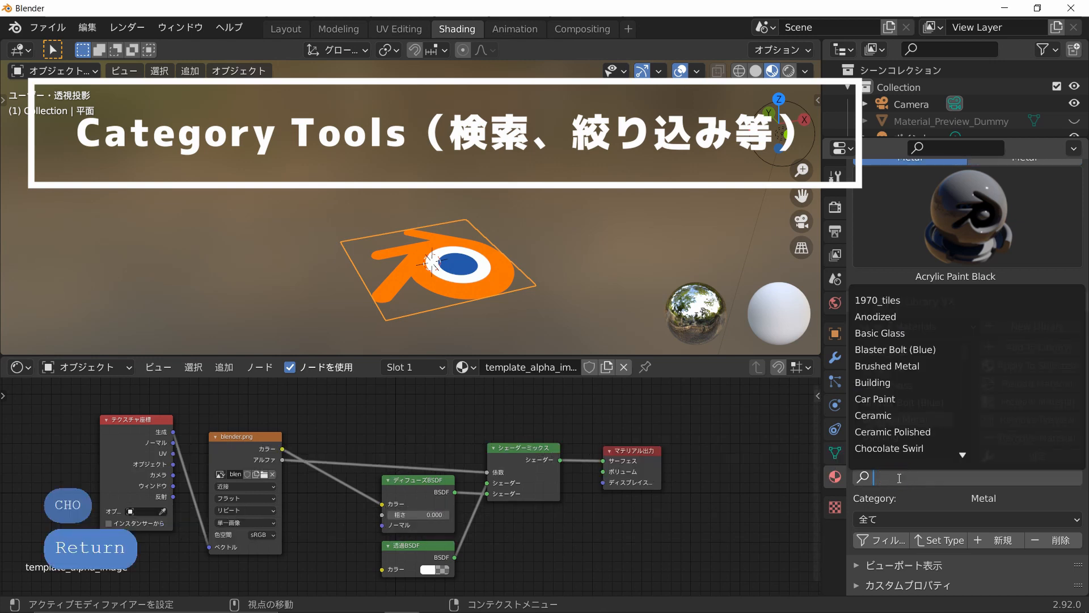
pyautogui.write('CHO')
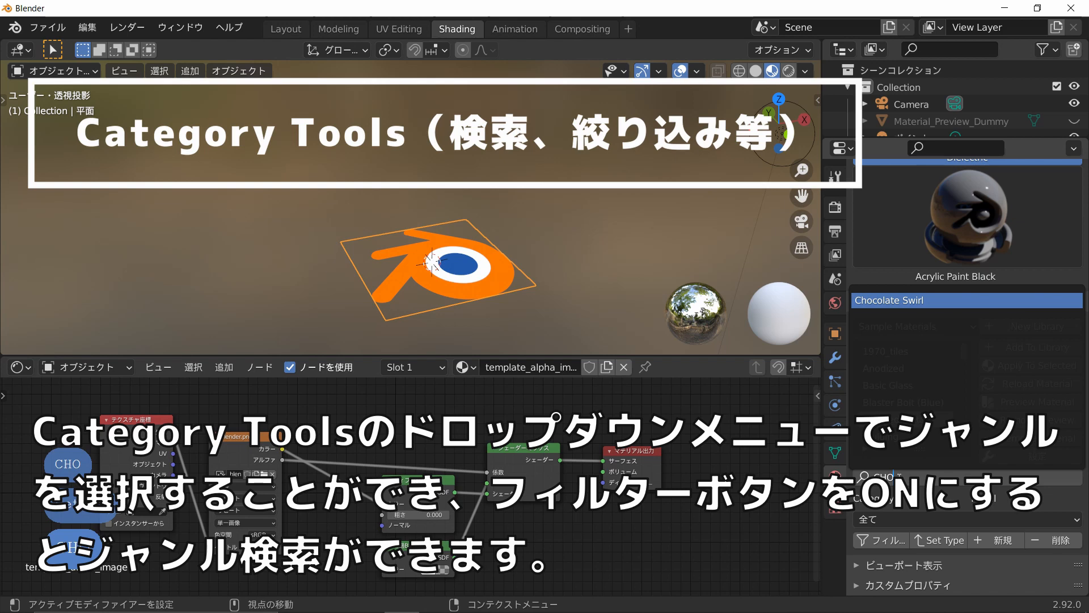
pyautogui.press('BackSpace')
pyautogui.press('BackSpace')
pyautogui.press('Escape')
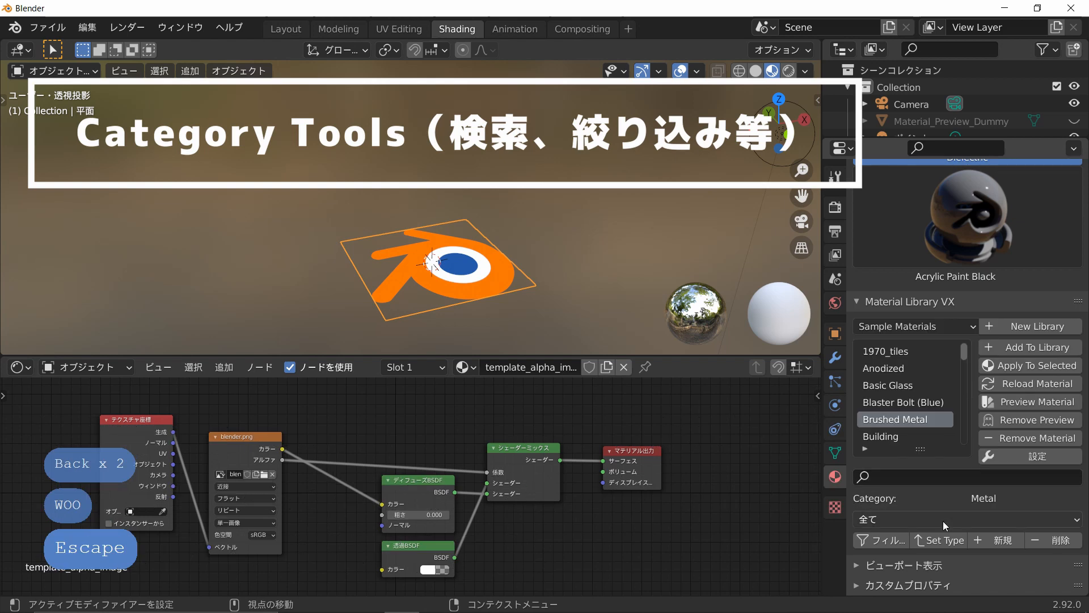
# Set the material category to Earth and turn on the category filter for the Sample Materials list.
pyautogui.click(935, 519)
pyautogui.click(918, 415)
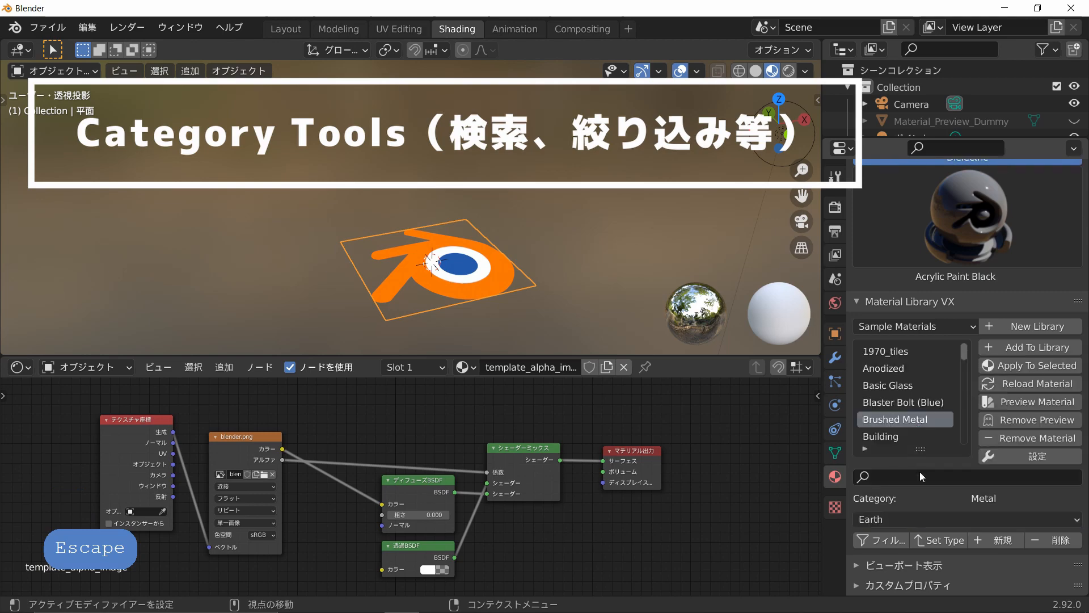
pyautogui.click(892, 539)
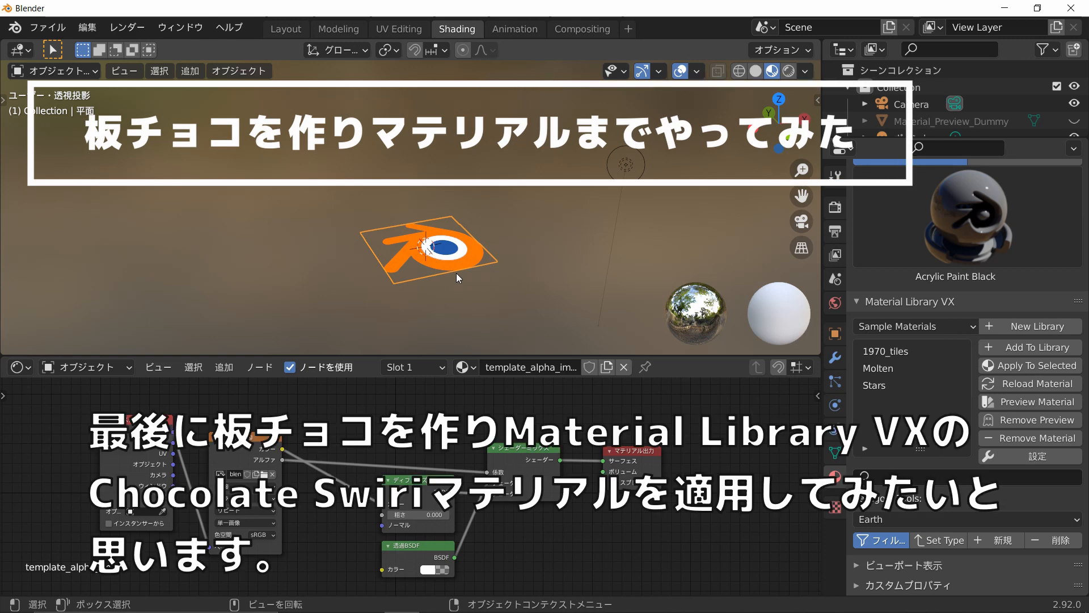
# Delete the logo plane and add a new plane mesh in its place.
pyautogui.press('x')
pyautogui.click(456, 273)
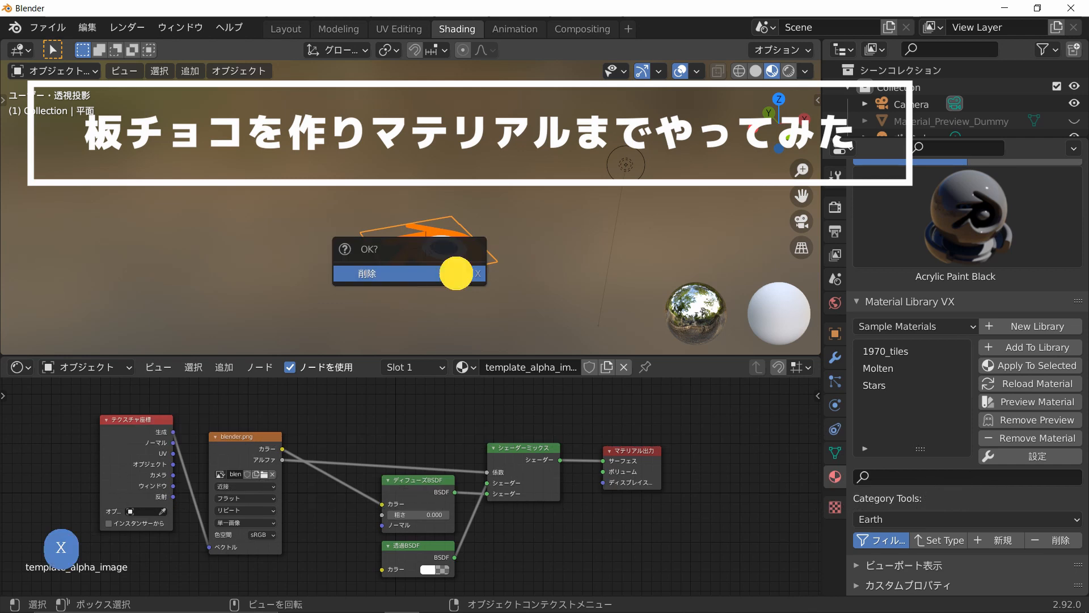
pyautogui.hotkey('shift', 'a')
pyautogui.moveTo(453, 253)
pyautogui.click(507, 250)
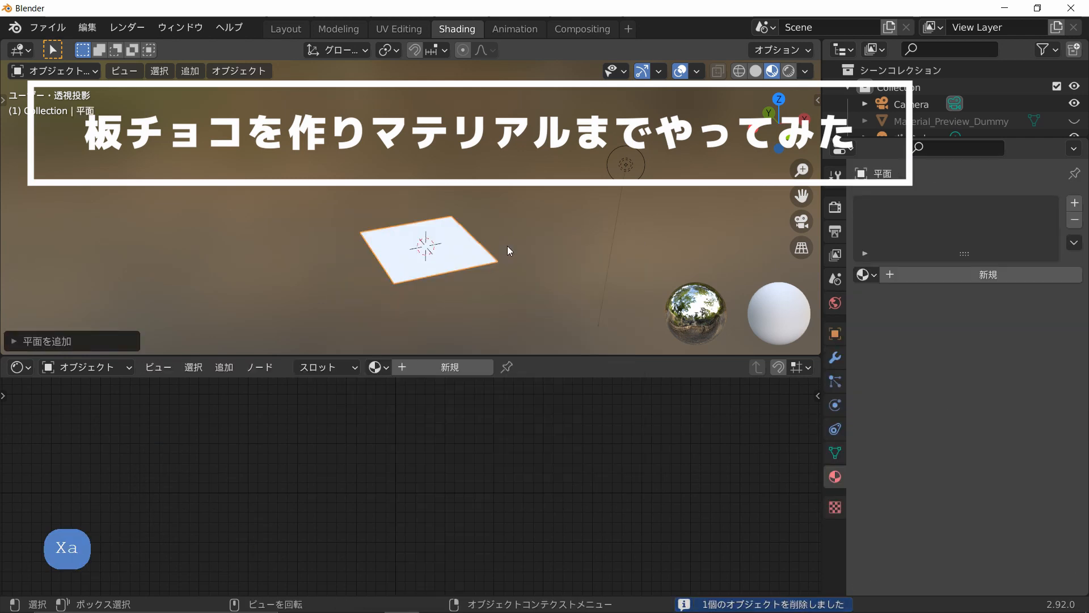
# In the Layout workspace, scale the new plane along X to about 0.397 in top view.
pyautogui.click(296, 26)
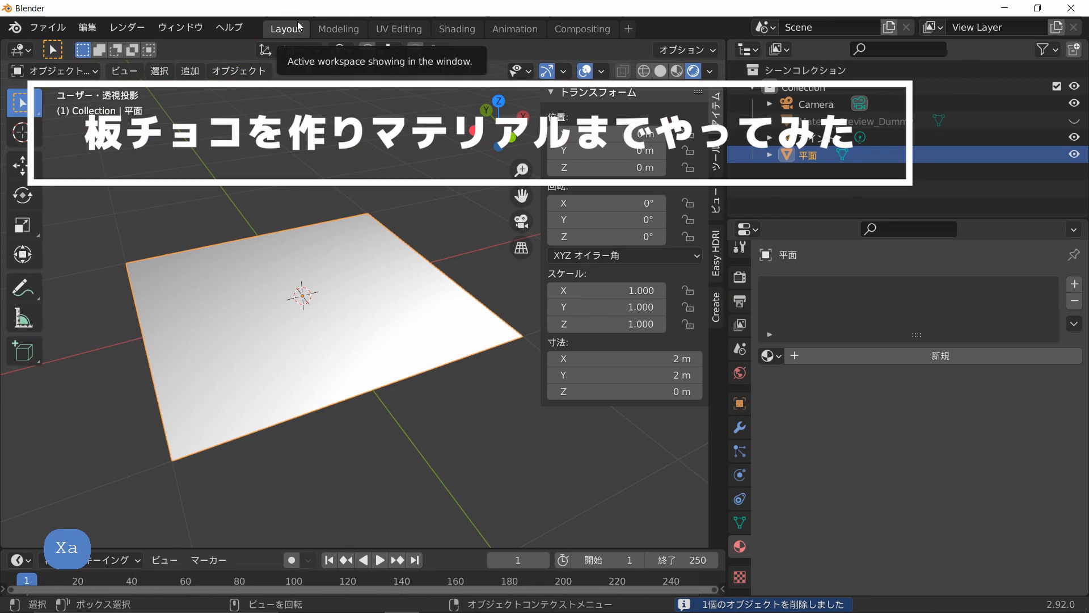
pyautogui.press('KP_7')
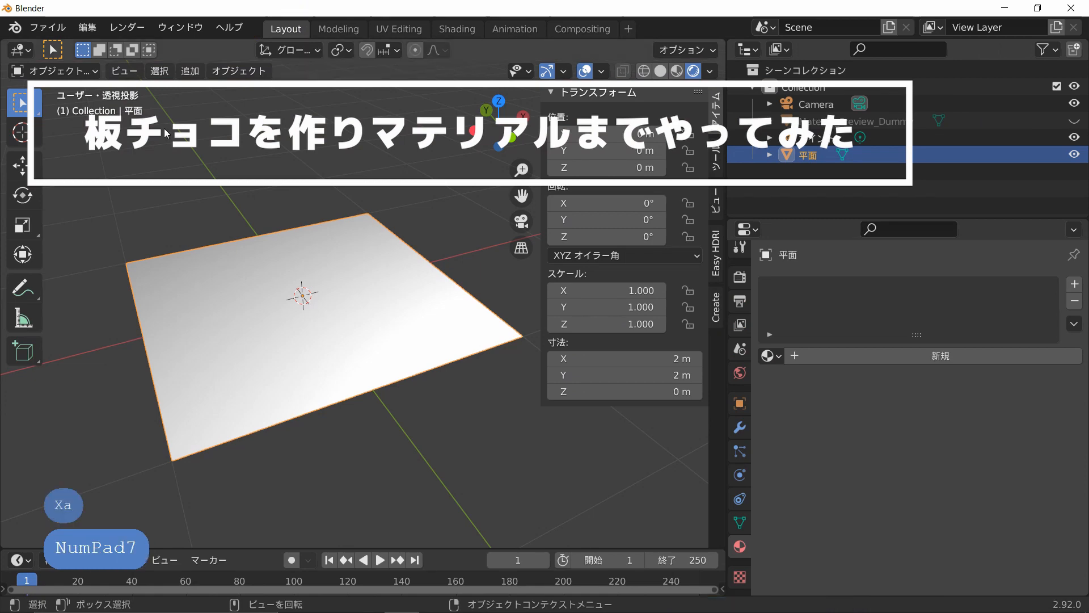
pyautogui.press('KP_7')
pyautogui.scroll(-3, 165, 129)
pyautogui.keyDown('shift'); pyautogui.moveTo(250, 161); pyautogui.dragTo(253, 187, button='middle'); pyautogui.keyUp('shift')
pyautogui.scroll(1, 458, 186)
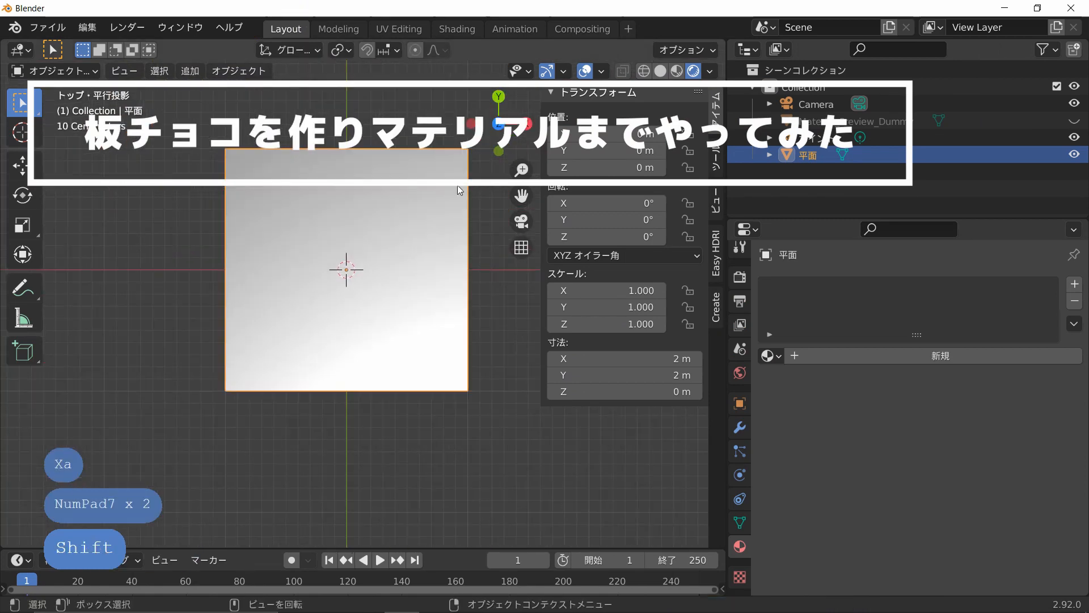
pyautogui.press('s')
pyautogui.press('x')
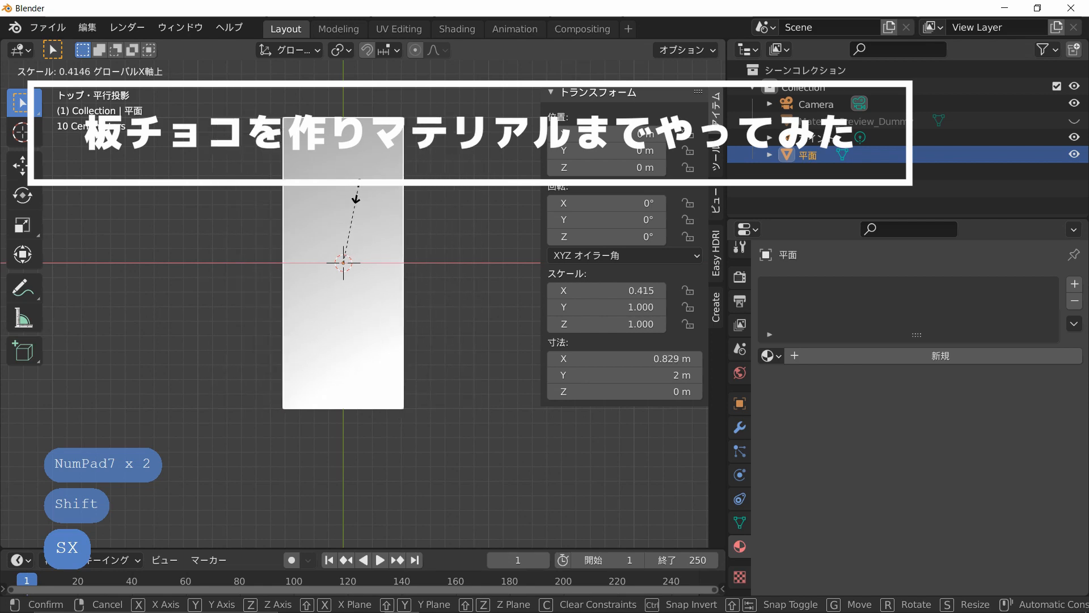
pyautogui.click(303, 214)
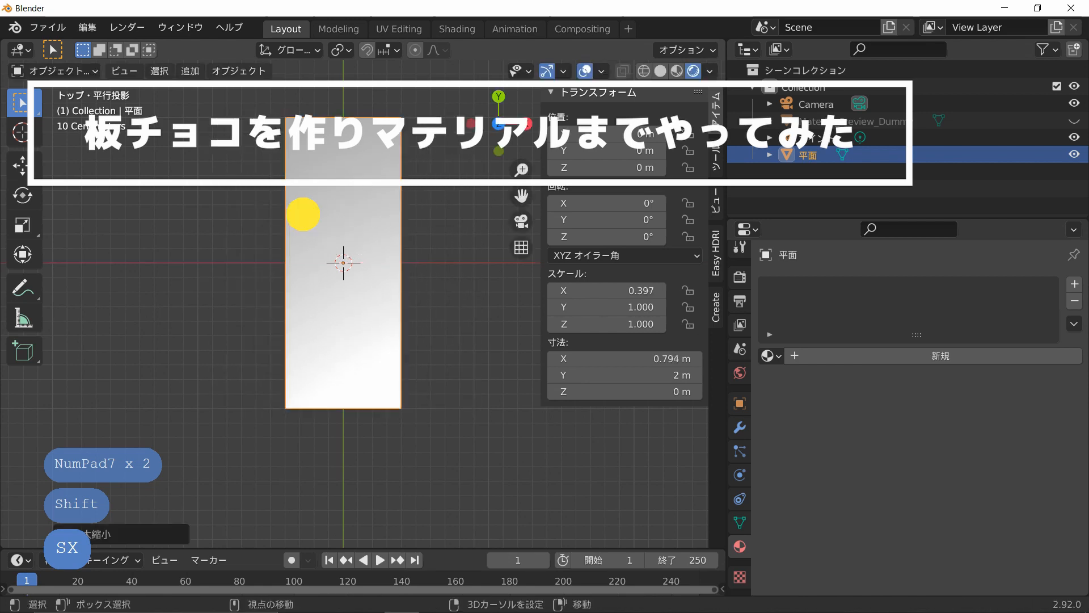
# Enter Edit Mode and extrude the plane about 0.058 m downward along Z into a thin slab.
pyautogui.scroll(-3, 302, 250)
pyautogui.moveTo(303, 285); pyautogui.dragTo(413, 182, button='middle')
pyautogui.scroll(2, 380, 318)
pyautogui.keyDown('shift'); pyautogui.moveTo(375, 346); pyautogui.dragTo(368, 203, button='middle'); pyautogui.keyUp('shift')
pyautogui.scroll(2, 371, 267)
pyautogui.press('Tab')
pyautogui.press('e')
pyautogui.press('z')
pyautogui.press('z')
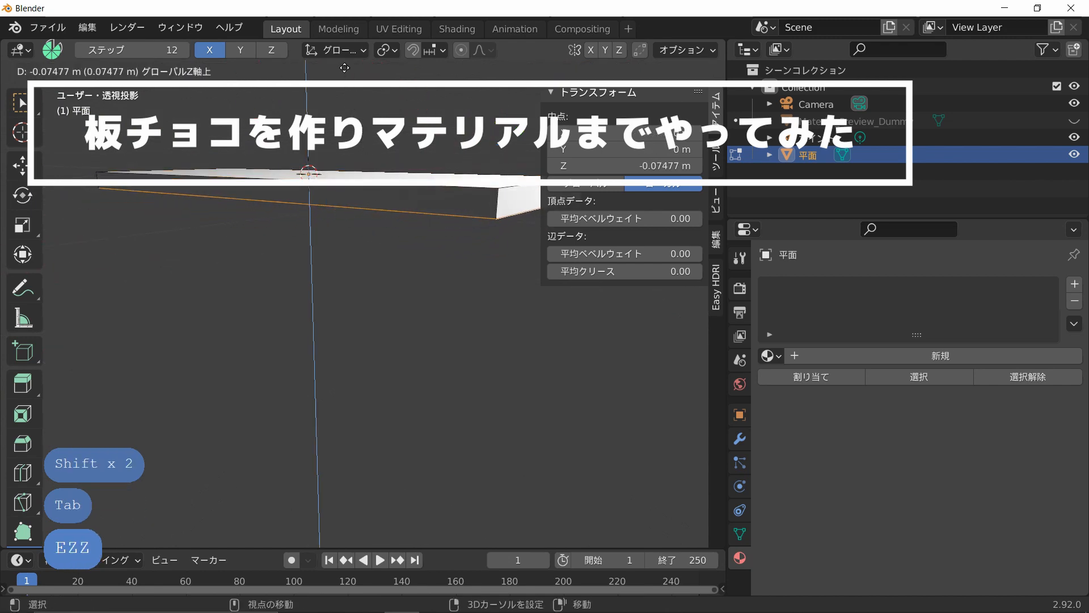
pyautogui.click(412, 507)
pyautogui.moveTo(411, 479); pyautogui.dragTo(425, 507, button='middle')
pyautogui.keyDown('shift'); pyautogui.moveTo(424, 507); pyautogui.dragTo(360, 474, button='middle'); pyautogui.keyUp('shift')
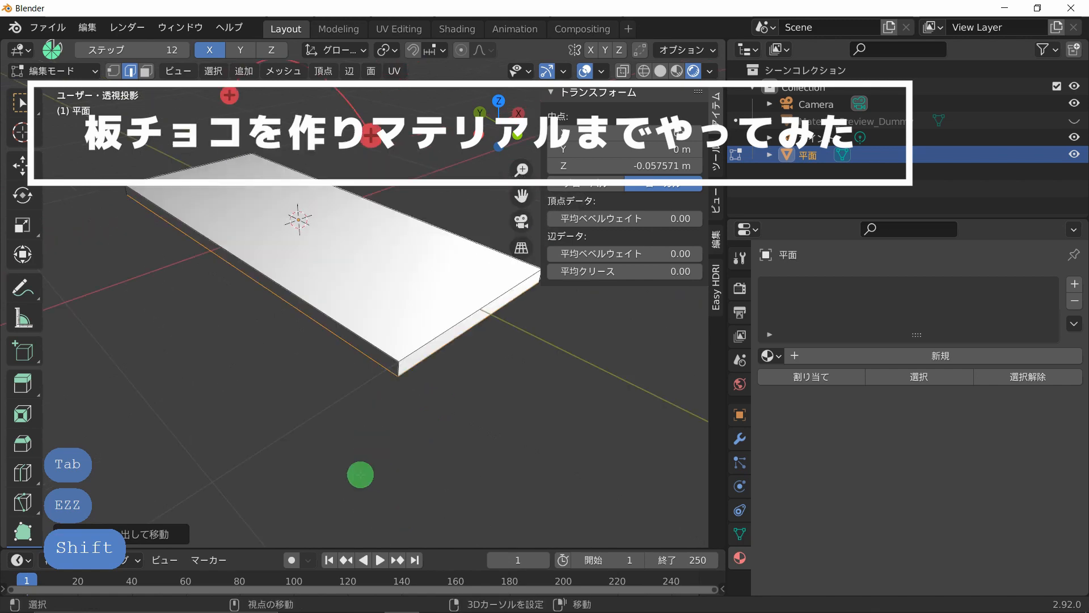
# Switch to face selection with the Select Box tool and select the slab's top face.
pyautogui.press('3')
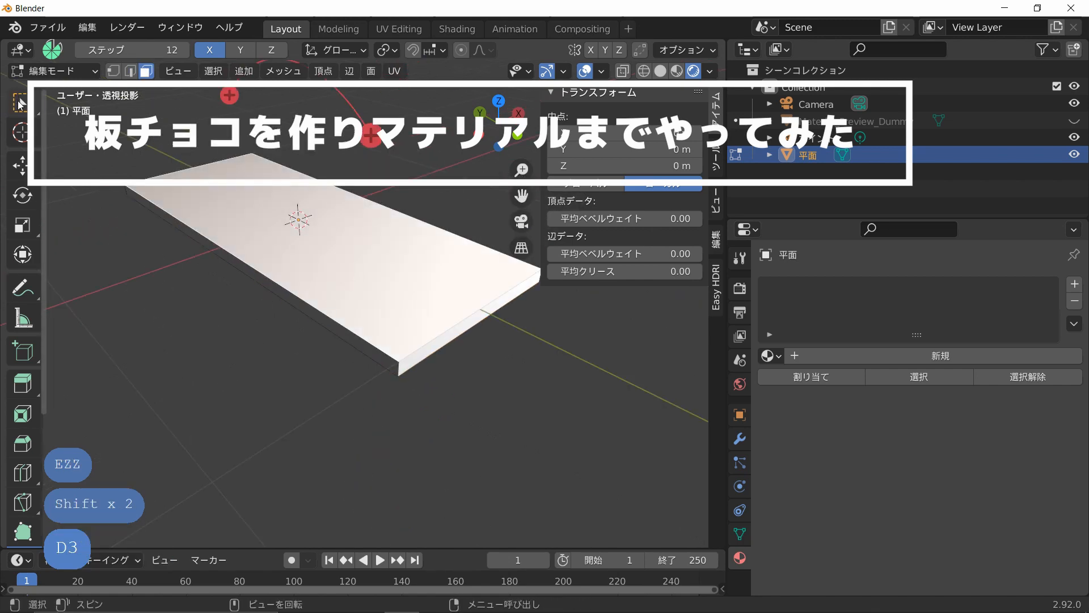
pyautogui.click(20, 104)
pyautogui.scroll(-2, 364, 279)
pyautogui.scroll(2, 364, 278)
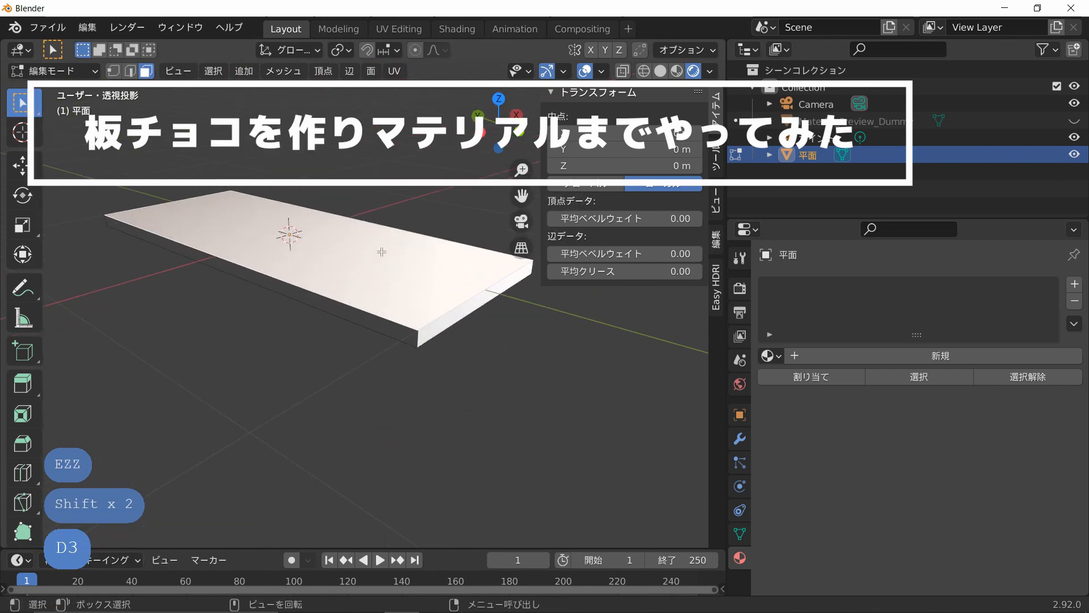
pyautogui.keyDown('shift'); pyautogui.moveTo(389, 250); pyautogui.dragTo(396, 290, button='middle'); pyautogui.keyUp('shift')
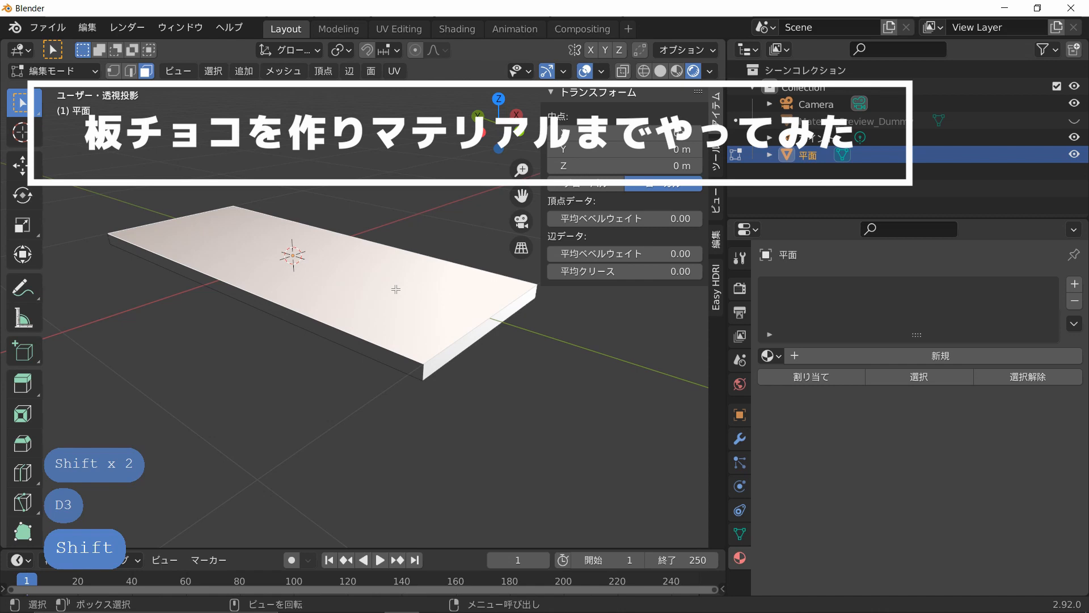
pyautogui.scroll(2, 558, 310)
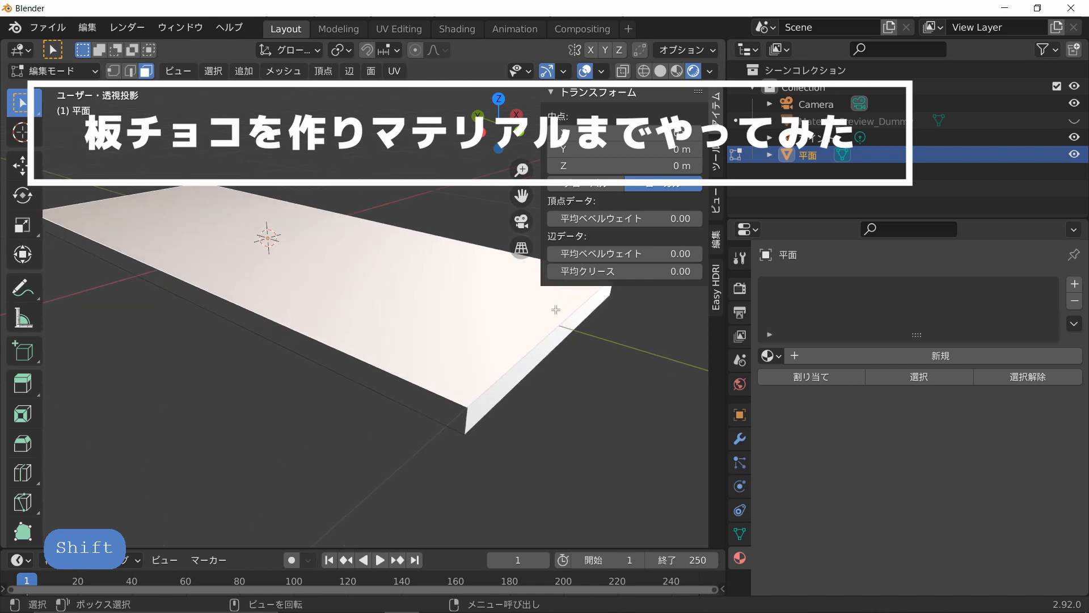
# Try to extrude the slab's top face upward, and undo the extrusion.
pyautogui.scroll(-1, 465, 357)
pyautogui.press('e')
pyautogui.press('z')
pyautogui.click(460, 343)
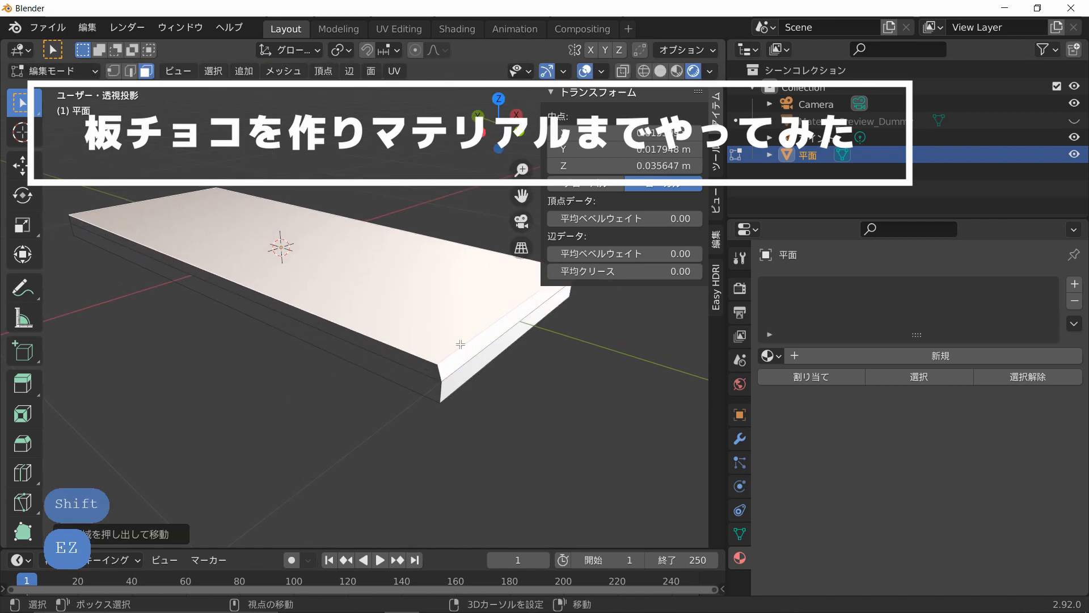
pyautogui.moveTo(499, 352); pyautogui.dragTo(499, 295, button='middle')
pyautogui.hotkey('ctrl', 'z')
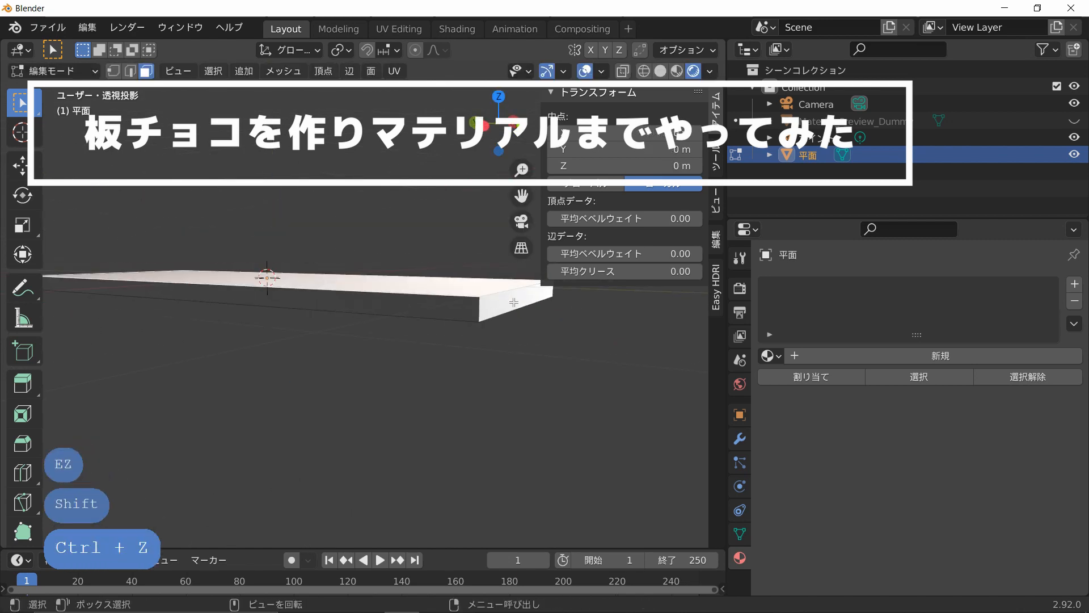
# Extrude the slab's top face about 0.038 m upward along Z and scale it slightly inward to slope the sides.
pyautogui.press('g')
pyautogui.press('e')
pyautogui.press('z')
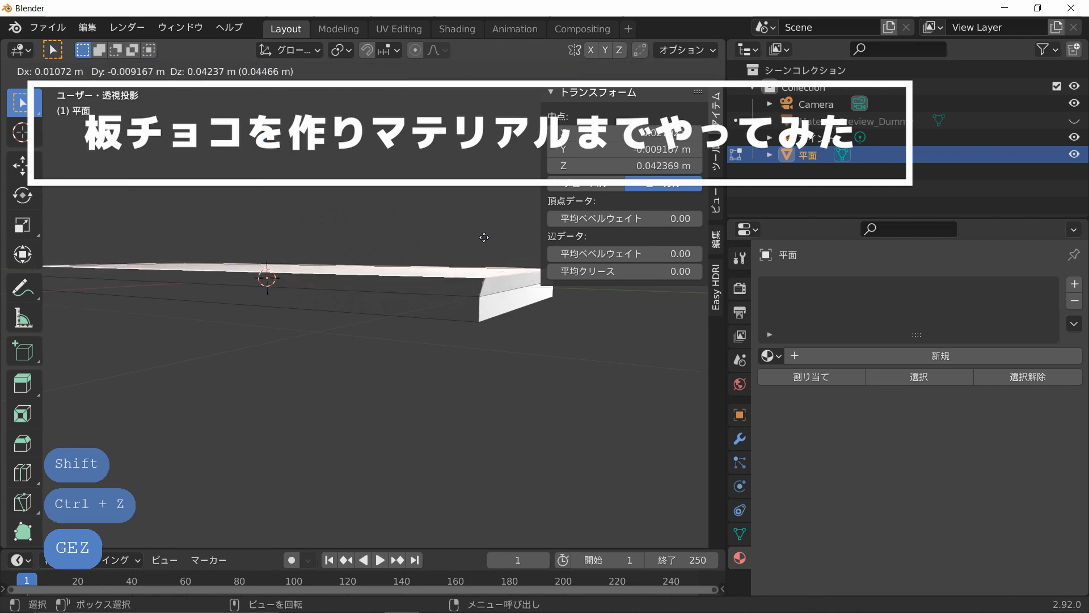
pyautogui.press('shift')
pyautogui.press('z')
pyautogui.click(469, 194)
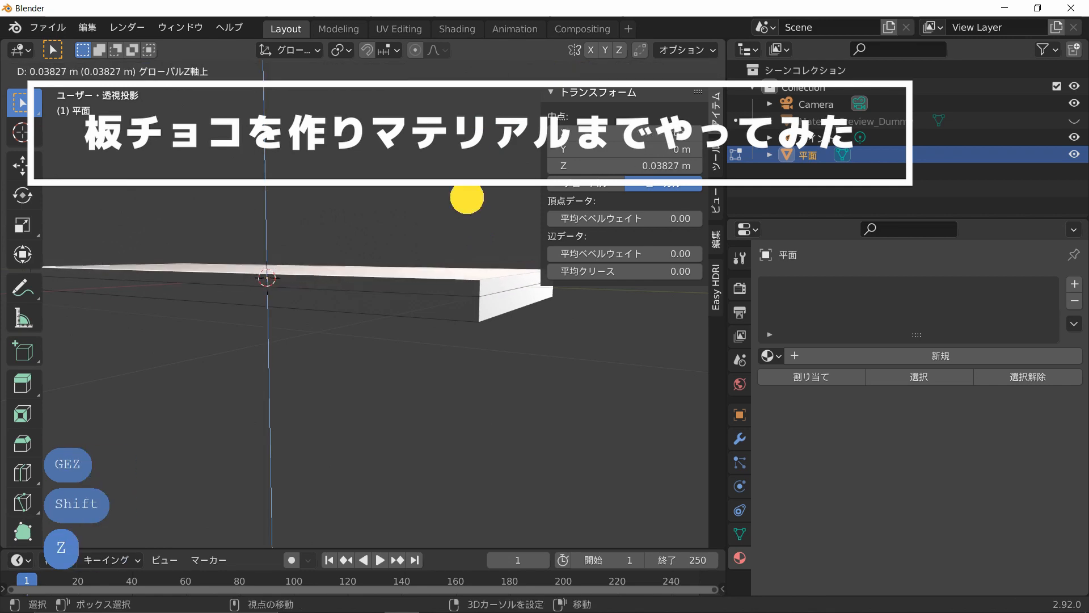
pyautogui.press('shift')
pyautogui.press('s')
pyautogui.click(503, 292)
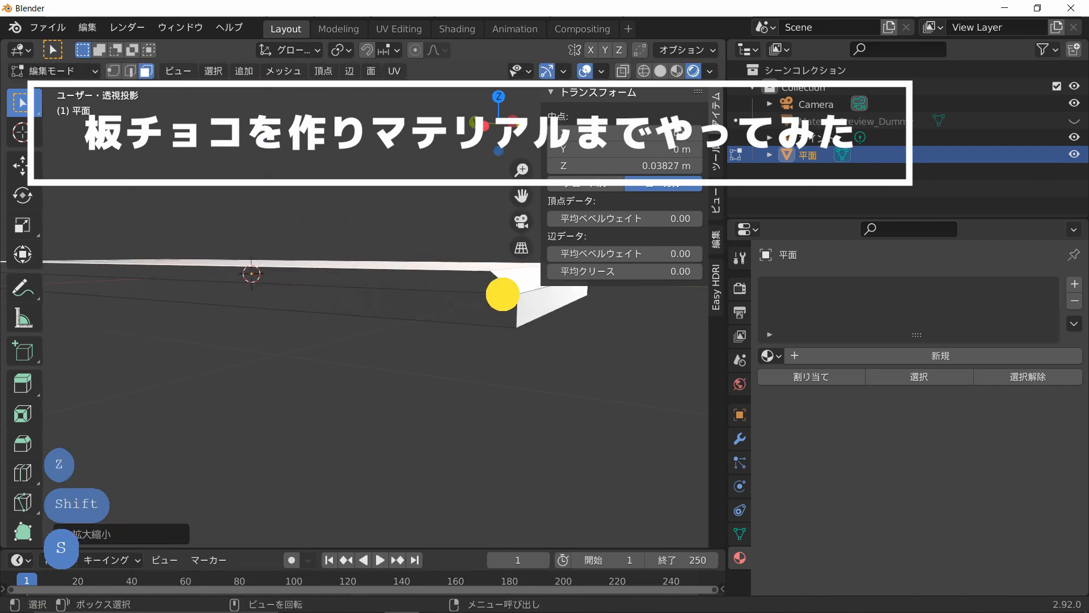
# In top view with wireframe shading, scale the top face along Y so its end margins match the side margins.
pyautogui.moveTo(503, 291); pyautogui.dragTo(404, 400, button='middle')
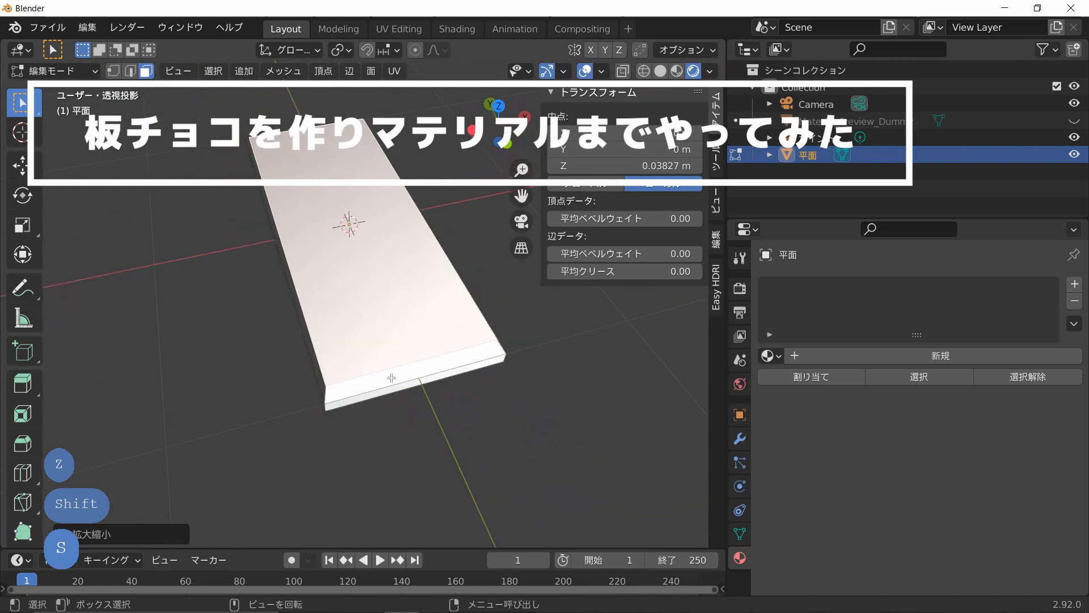
pyautogui.press('KP_1')
pyautogui.press('KP_7')
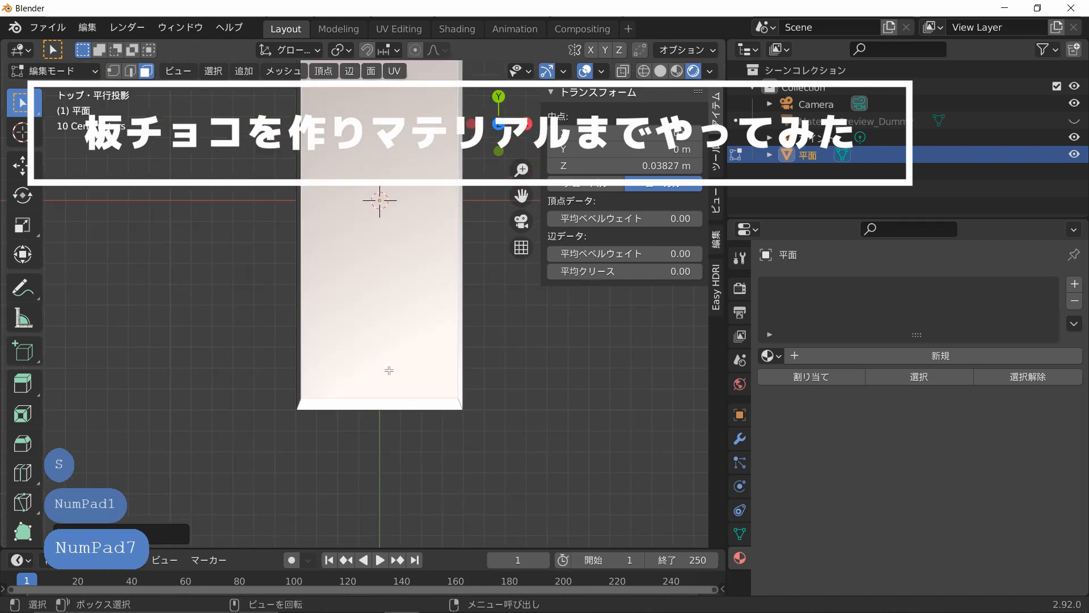
pyautogui.press('z')
pyautogui.click(262, 372)
pyautogui.scroll(2, 299, 380)
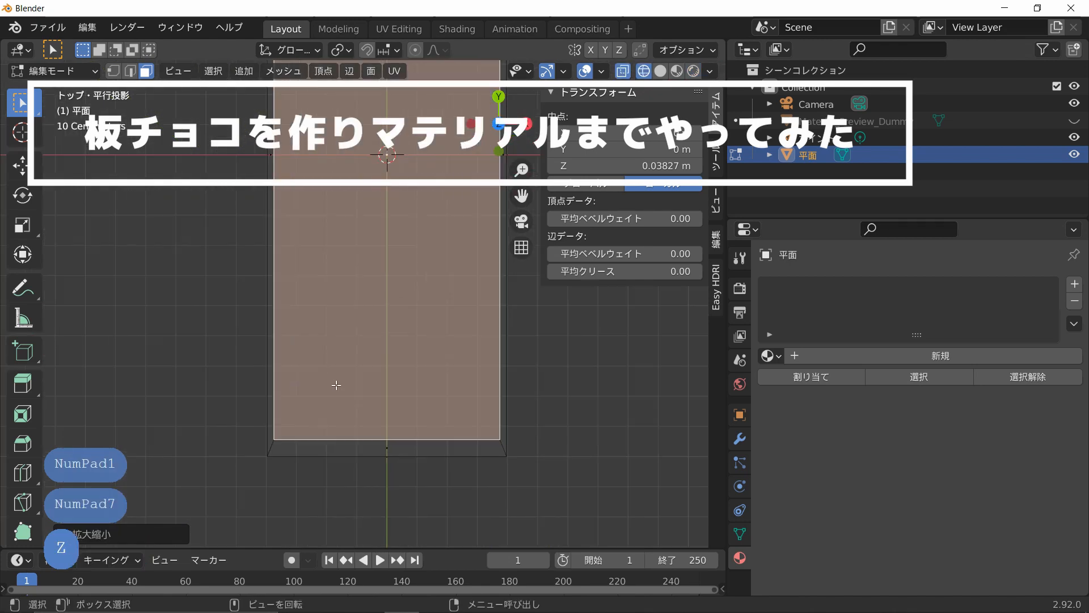
pyautogui.press('s')
pyautogui.press('y')
pyautogui.click(391, 411)
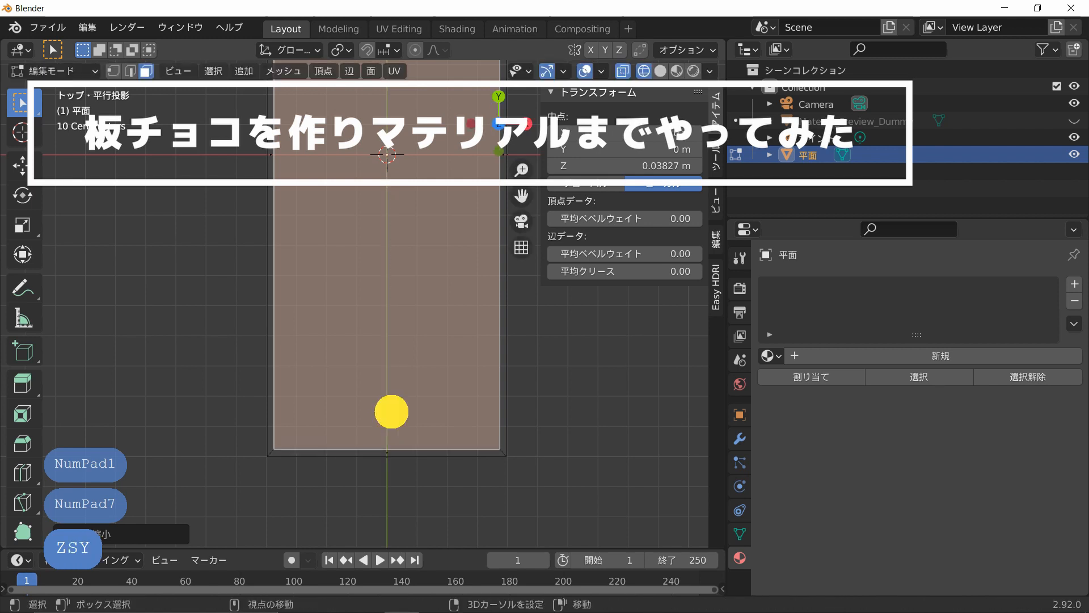
pyautogui.press('s')
pyautogui.click(544, 391)
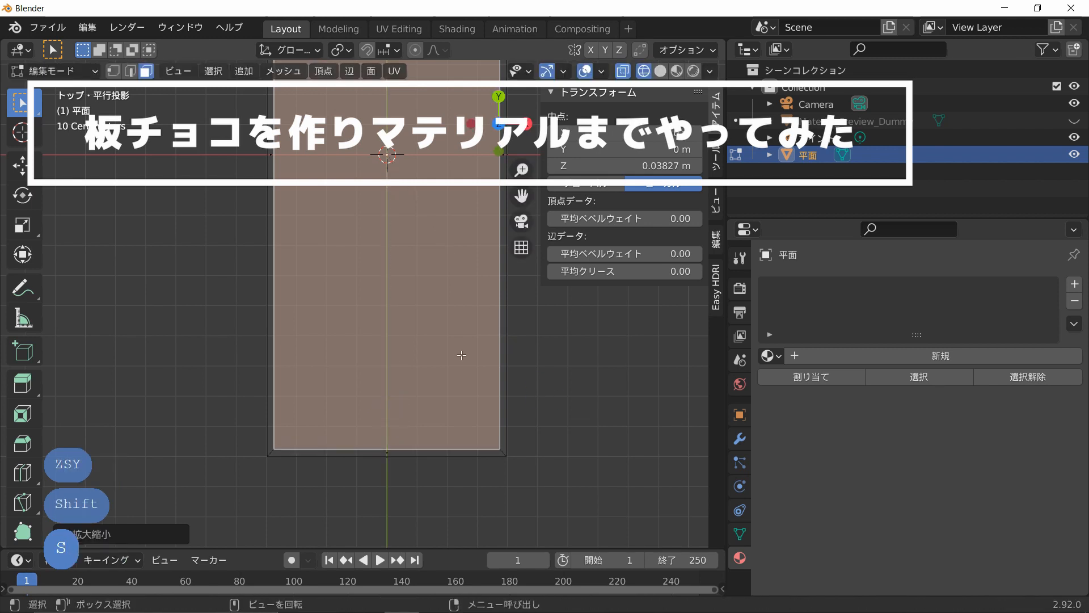
# Add seven evenly spaced loop cuts across the bar and one centred loop cut along its length.
pyautogui.scroll(-2, 424, 317)
pyautogui.hotkey('ctrl', 'r')
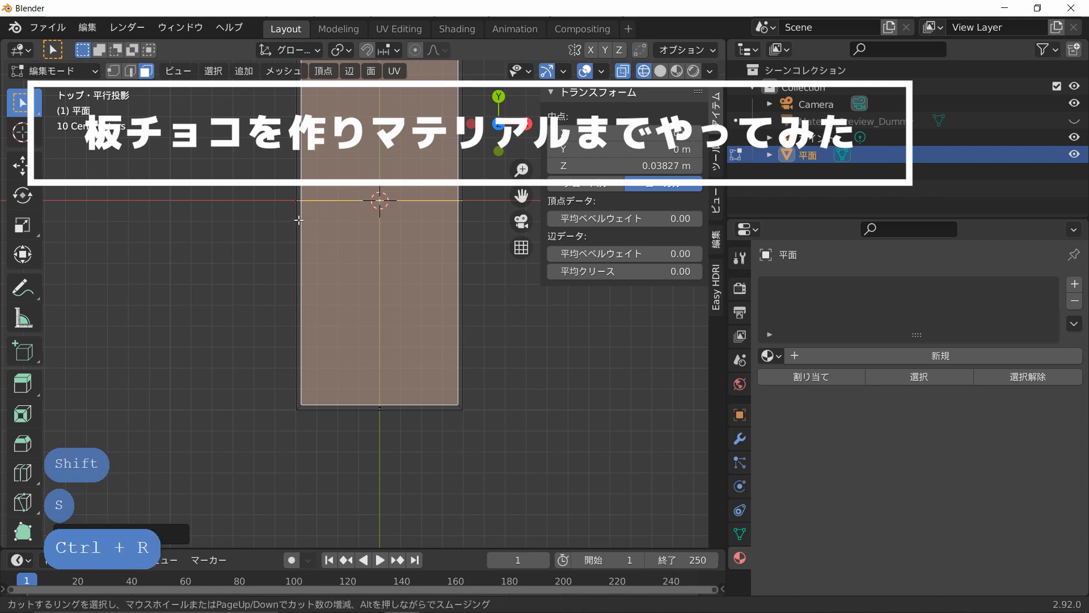
pyautogui.scroll(4, 299, 220)
pyautogui.scroll(2, 299, 220)
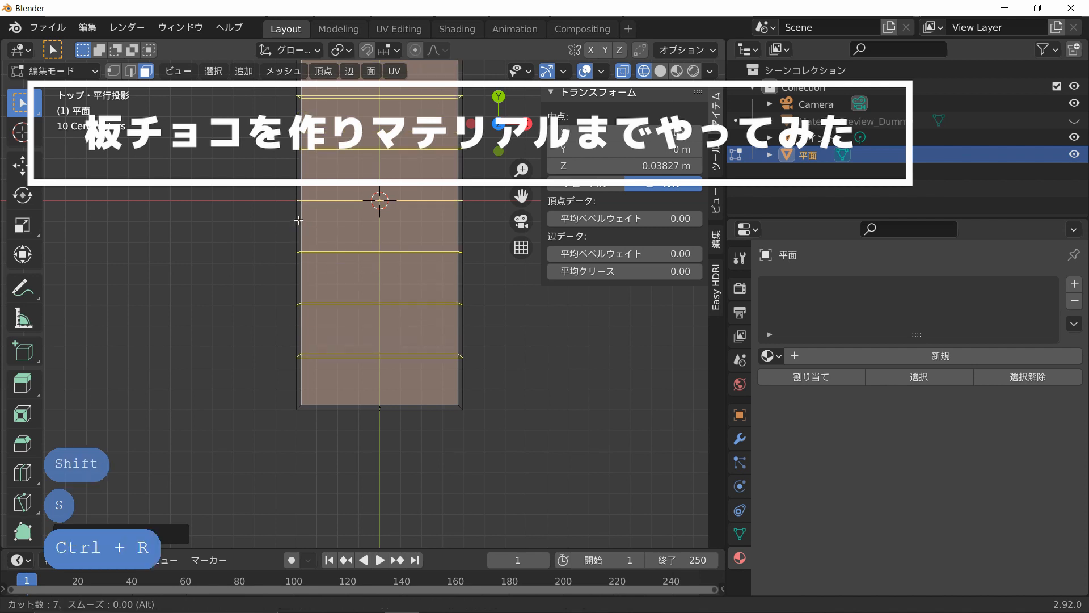
pyautogui.doubleClick(299, 220)
pyautogui.scroll(-1, 412, 340)
pyautogui.hotkey('ctrl', 'r')
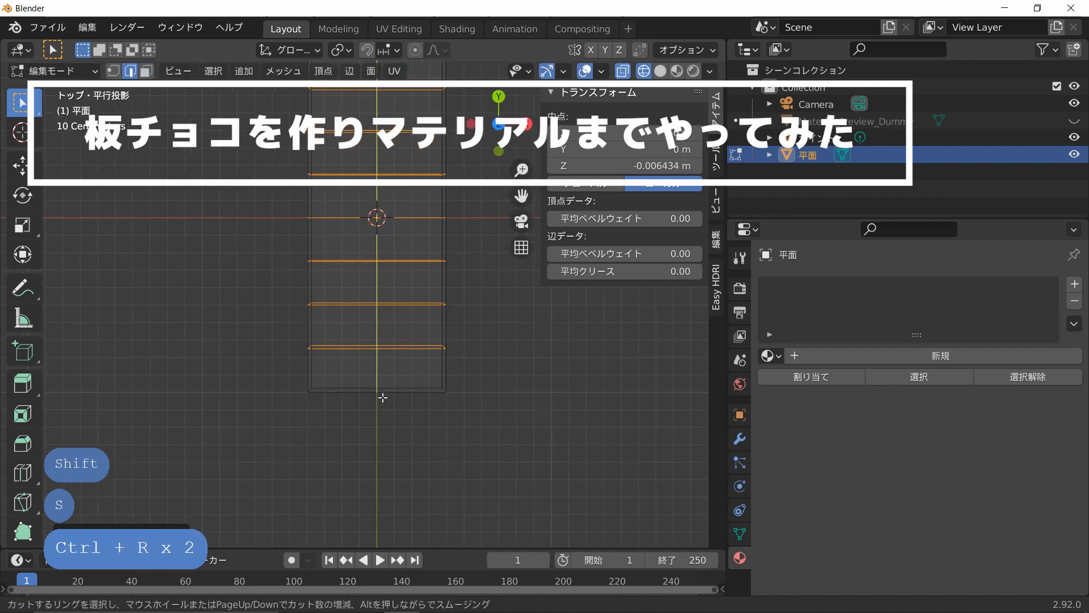
pyautogui.doubleClick(382, 397)
# Switch to solid shading and face selection, and select all the top faces of the bar.
pyautogui.scroll(-2, 374, 358)
pyautogui.keyDown('shift'); pyautogui.moveTo(368, 314); pyautogui.dragTo(368, 331, button='middle'); pyautogui.keyUp('shift')
pyautogui.press('z')
pyautogui.click(495, 331)
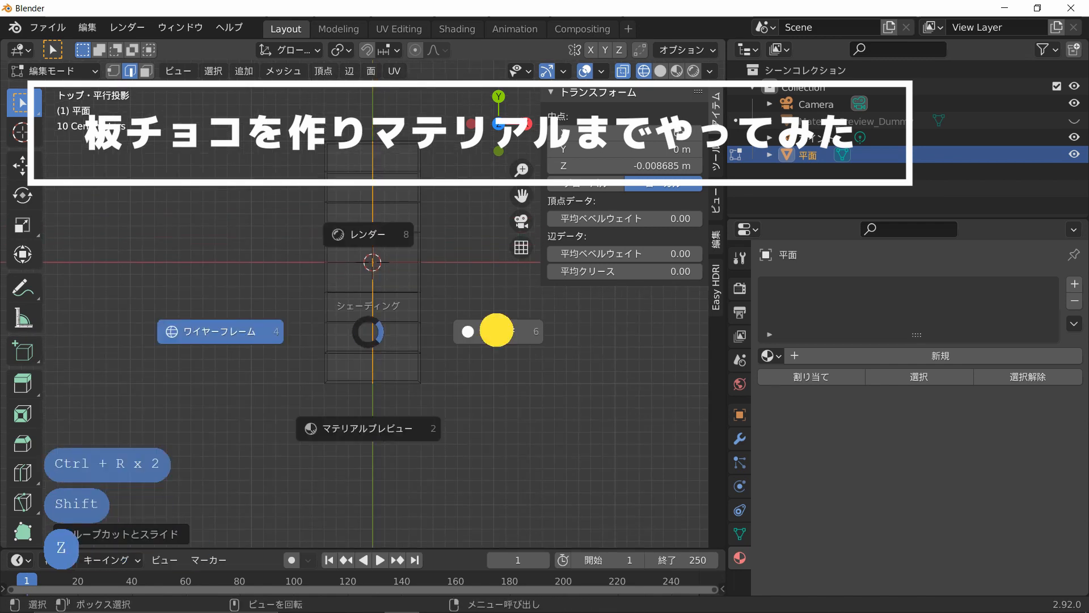
pyautogui.press('3')
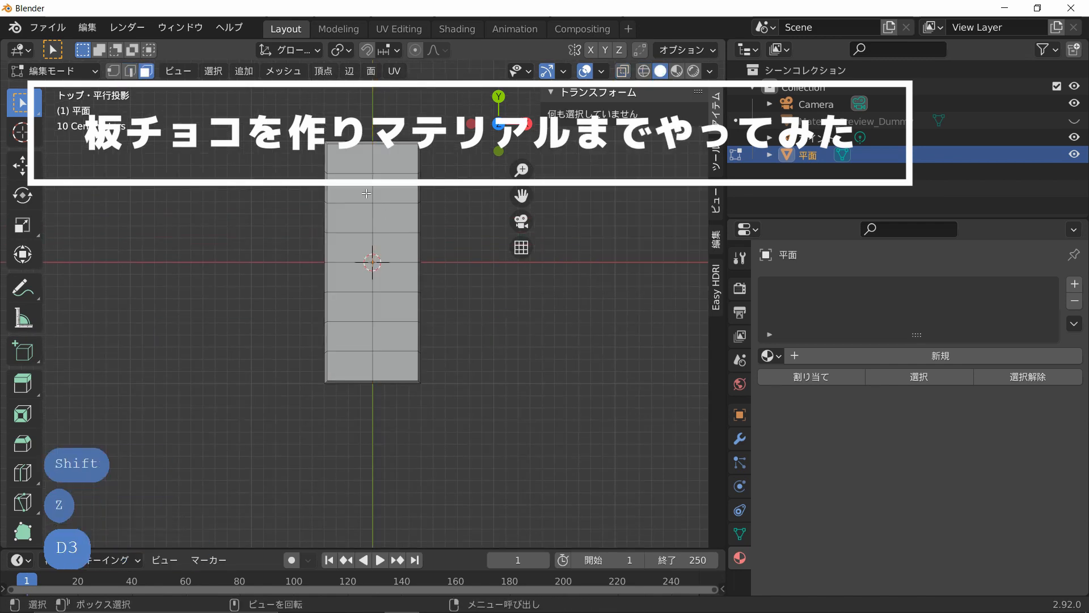
pyautogui.moveTo(346, 163); pyautogui.dragTo(403, 372)
pyautogui.scroll(1, 531, 339)
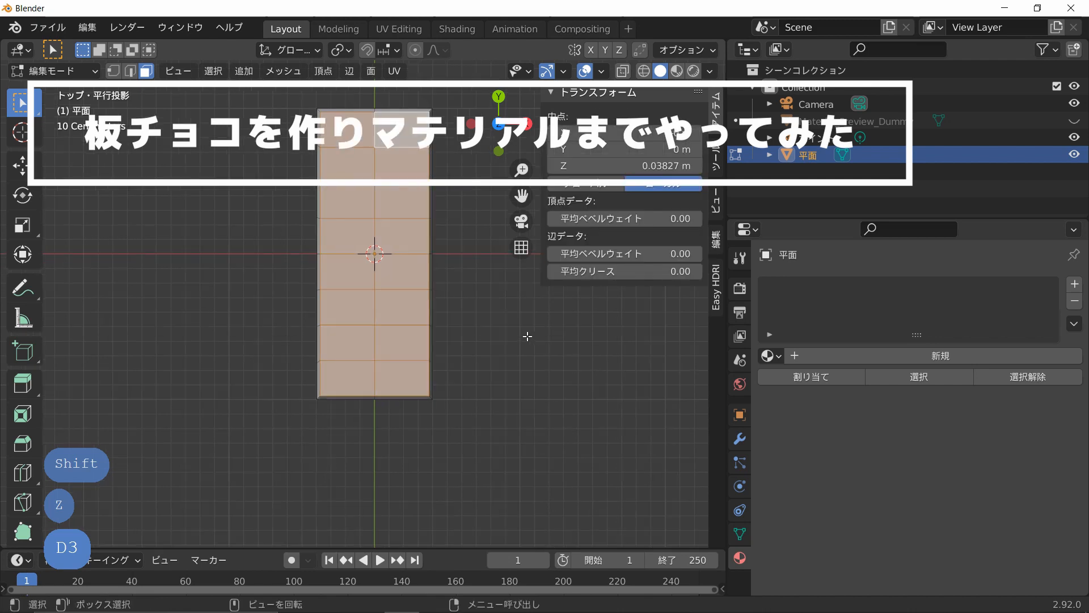
# Inset the selected top faces individually with a thickness of 0.04655 m.
pyautogui.press('i')
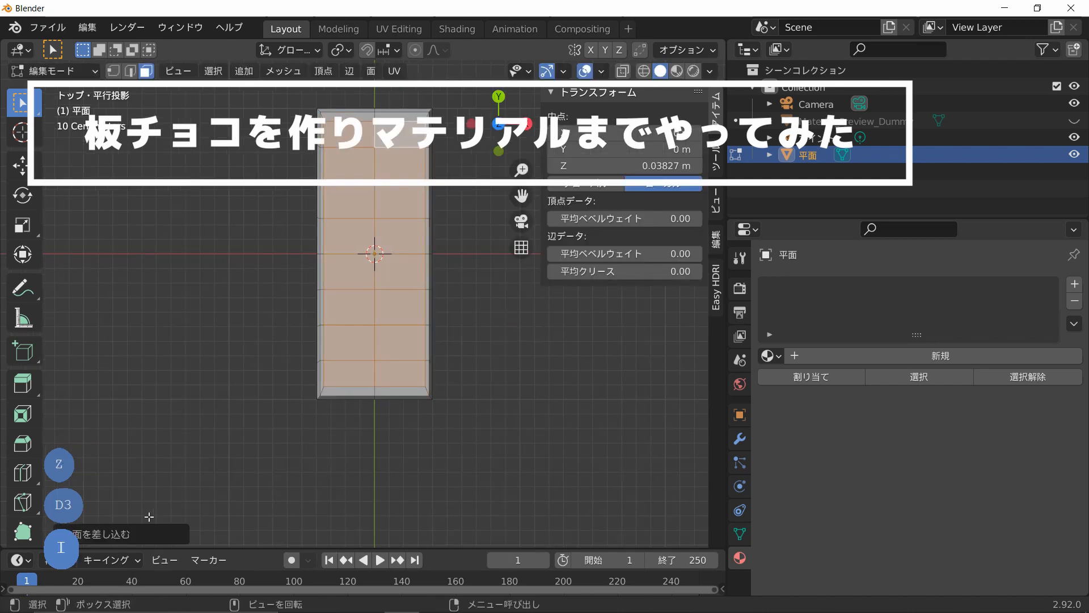
pyautogui.click(148, 533)
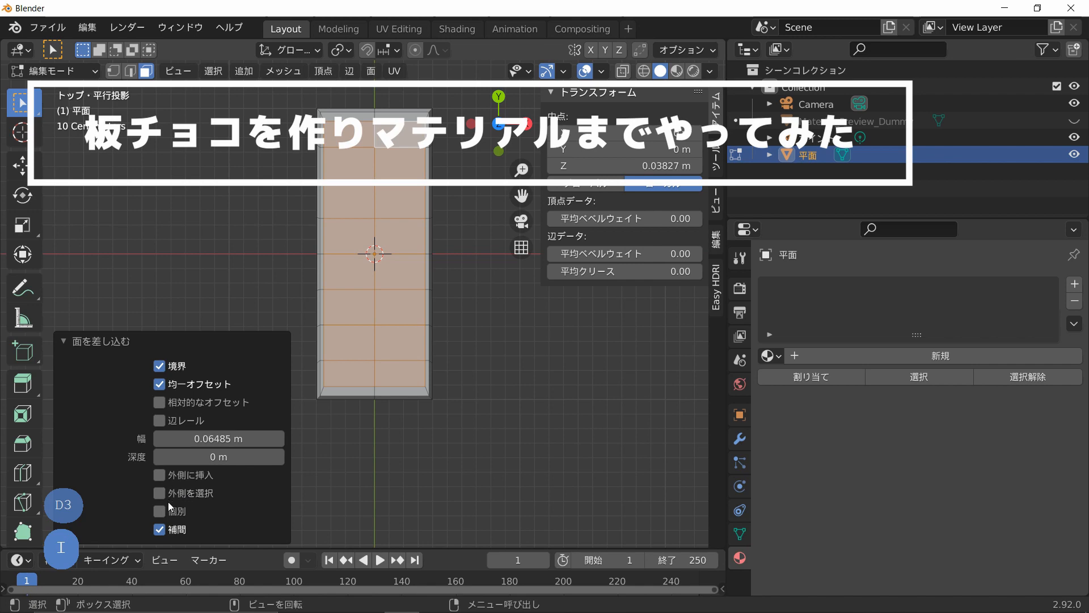
pyautogui.click(169, 508)
pyautogui.scroll(2, 389, 309)
pyautogui.keyDown('shift'); pyautogui.moveTo(389, 308); pyautogui.dragTo(399, 372, button='middle'); pyautogui.keyUp('shift')
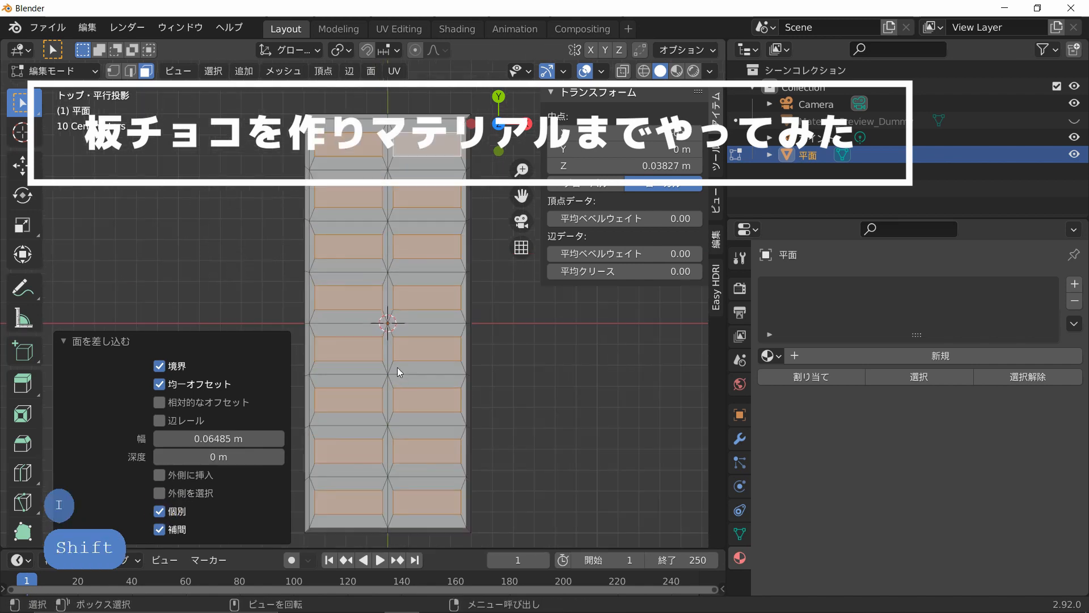
pyautogui.scroll(1, 398, 373)
pyautogui.moveTo(227, 438); pyautogui.dragTo(117, 441)
pyautogui.keyDown('shift'); pyautogui.moveTo(459, 238); pyautogui.dragTo(441, 346, button='middle'); pyautogui.keyUp('shift')
pyautogui.scroll(2, 441, 346)
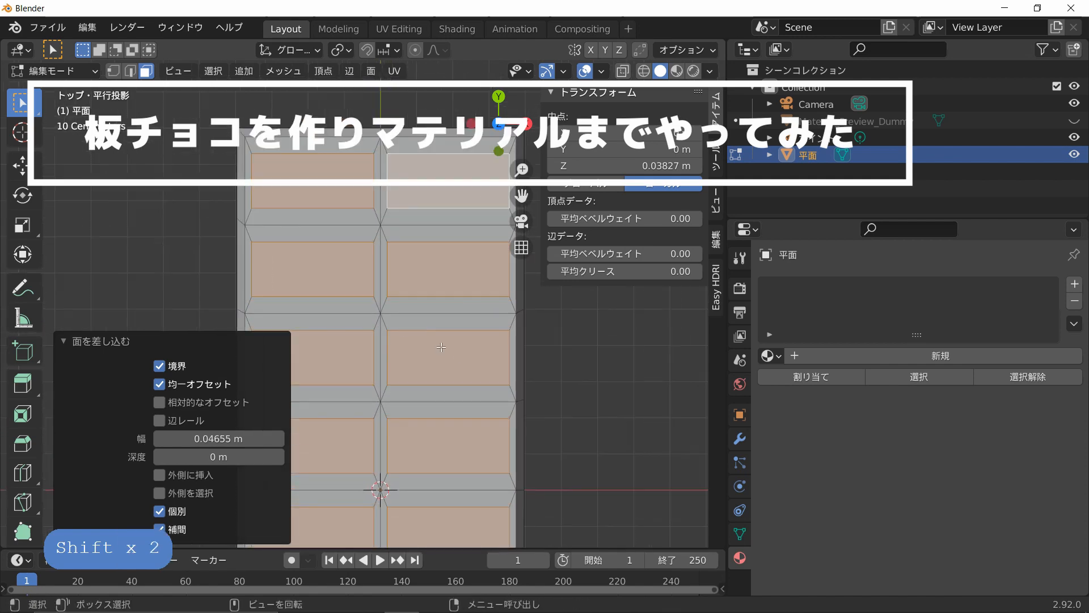
pyautogui.press('s')
pyautogui.press('x')
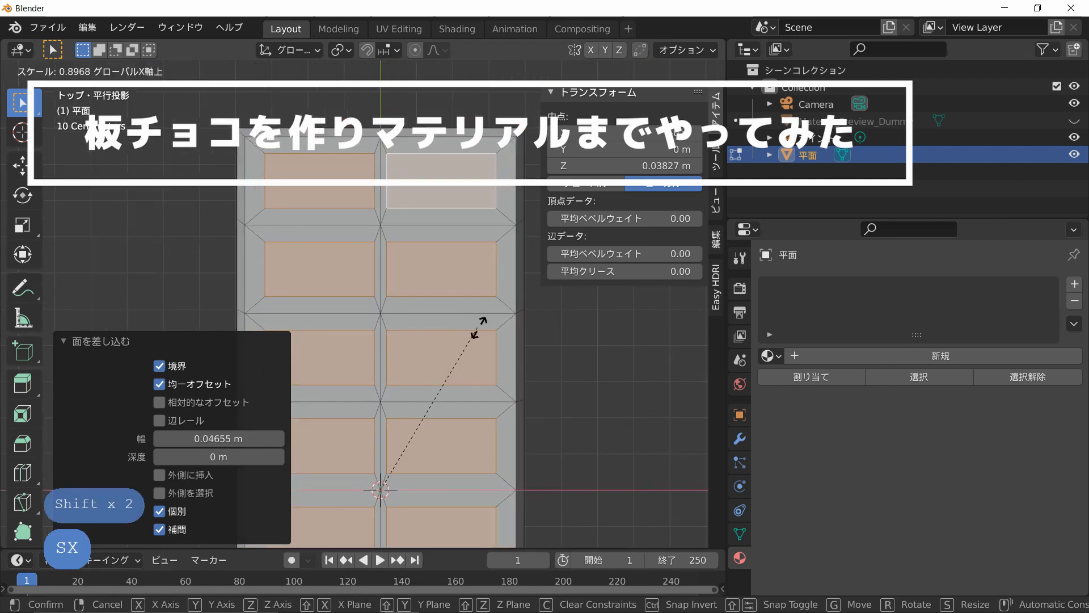
pyautogui.click(482, 311)
# Set the transform pivot point to Individual Origins and scale the inset faces along X by 0.835.
pyautogui.click(338, 50)
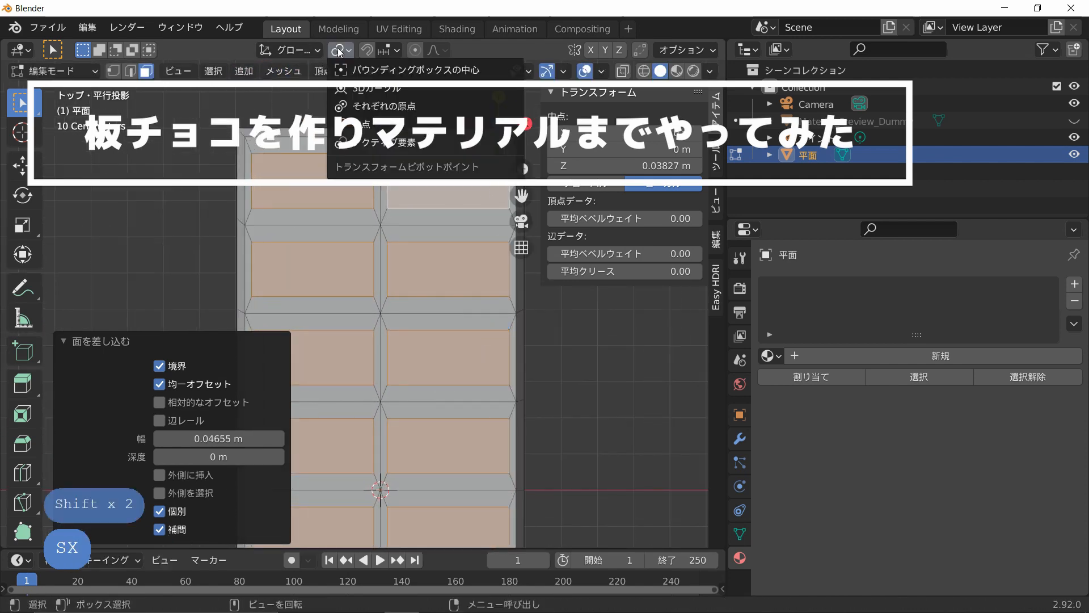
pyautogui.click(368, 106)
pyautogui.press('s')
pyautogui.press('x')
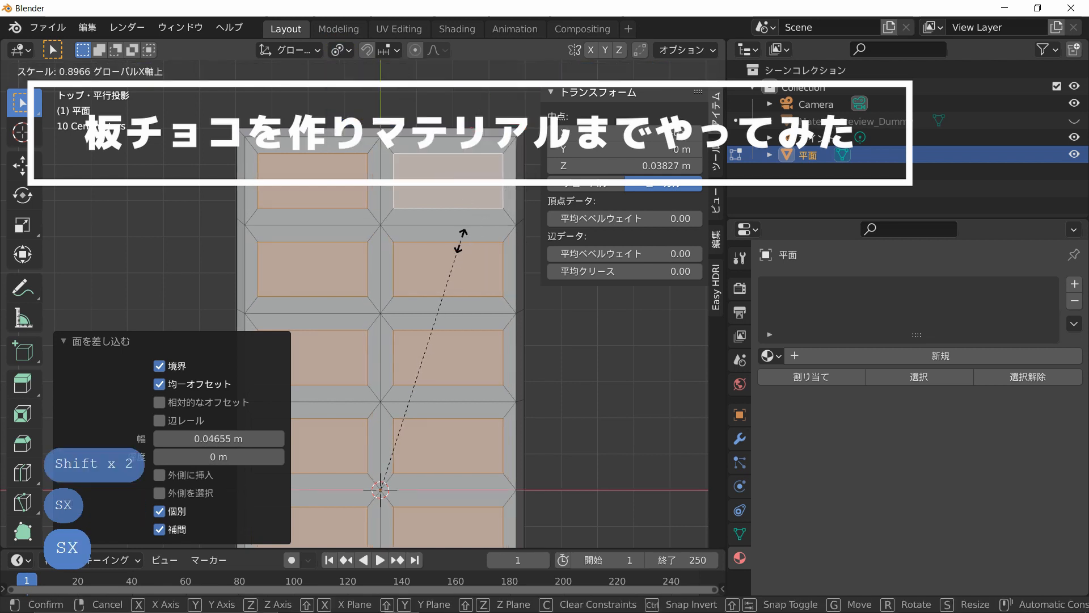
pyautogui.click(445, 255)
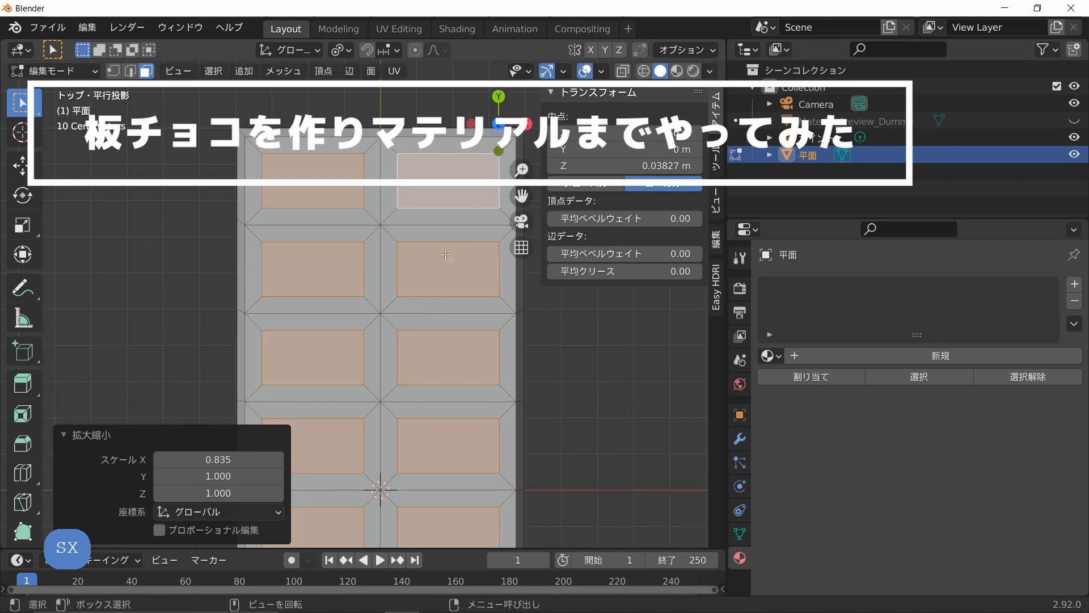
# Extrude the inset faces into the bar, moving them about -0.012 m in X, 0.004 m in Y and -0.012 m in Z.
pyautogui.scroll(-4, 445, 255)
pyautogui.moveTo(363, 283); pyautogui.dragTo(397, 215, button='middle')
pyautogui.scroll(3, 397, 215)
pyautogui.scroll(1, 391, 218)
pyautogui.keyDown('shift'); pyautogui.moveTo(246, 261); pyautogui.dragTo(374, 196, button='middle'); pyautogui.keyUp('shift')
pyautogui.scroll(4, 298, 211)
pyautogui.press('e')
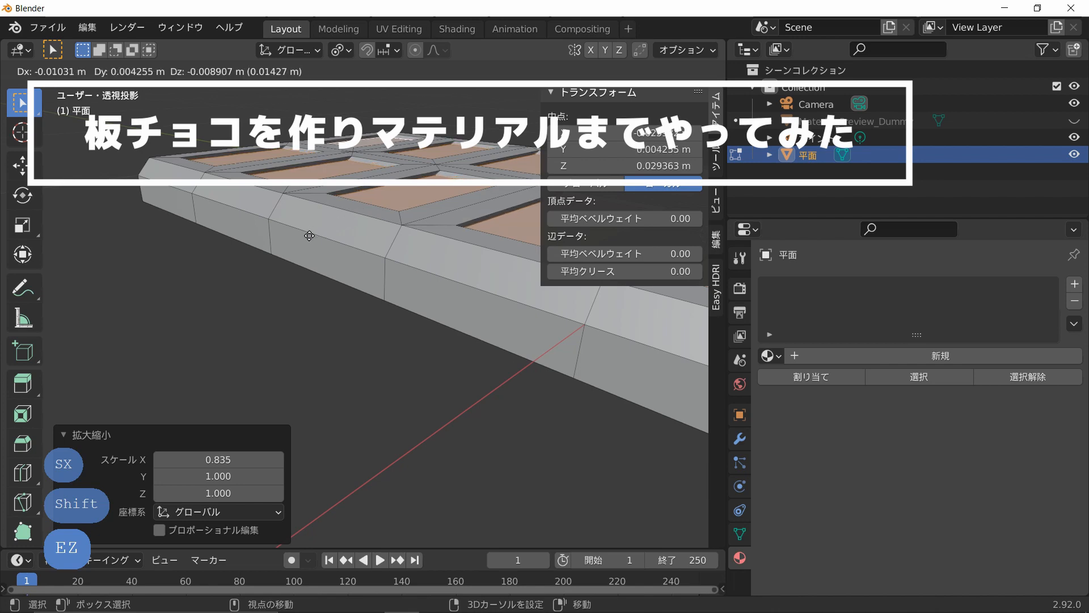
pyautogui.keyDown('shift'); pyautogui.click(305, 259); pyautogui.keyUp('shift')
# In top view, scale the recessed faces down to about 0.718 around their individual origins.
pyautogui.press('KP_7')
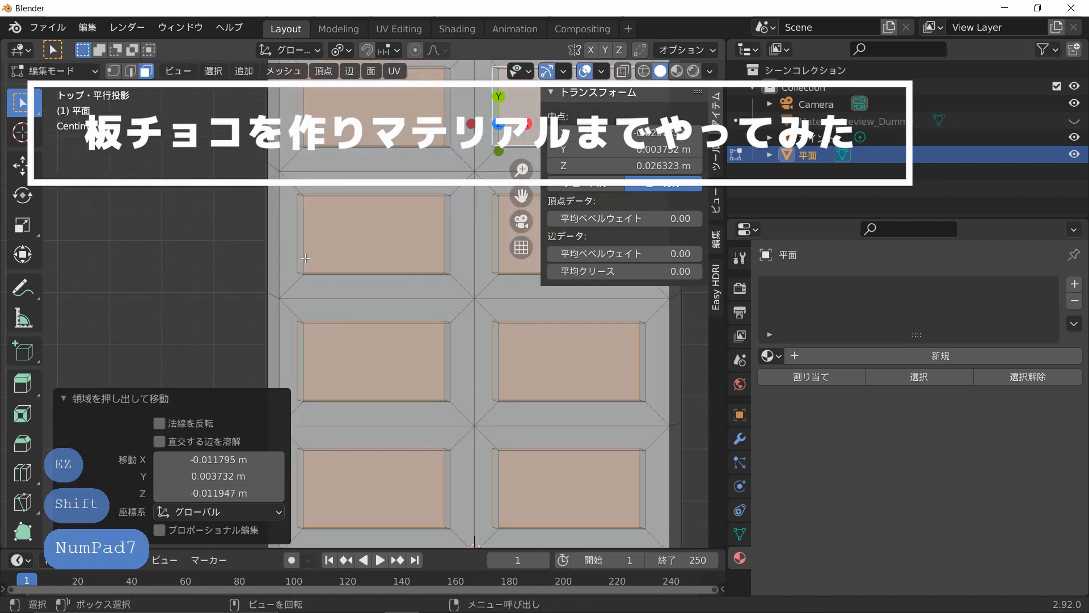
pyautogui.scroll(-1, 414, 308)
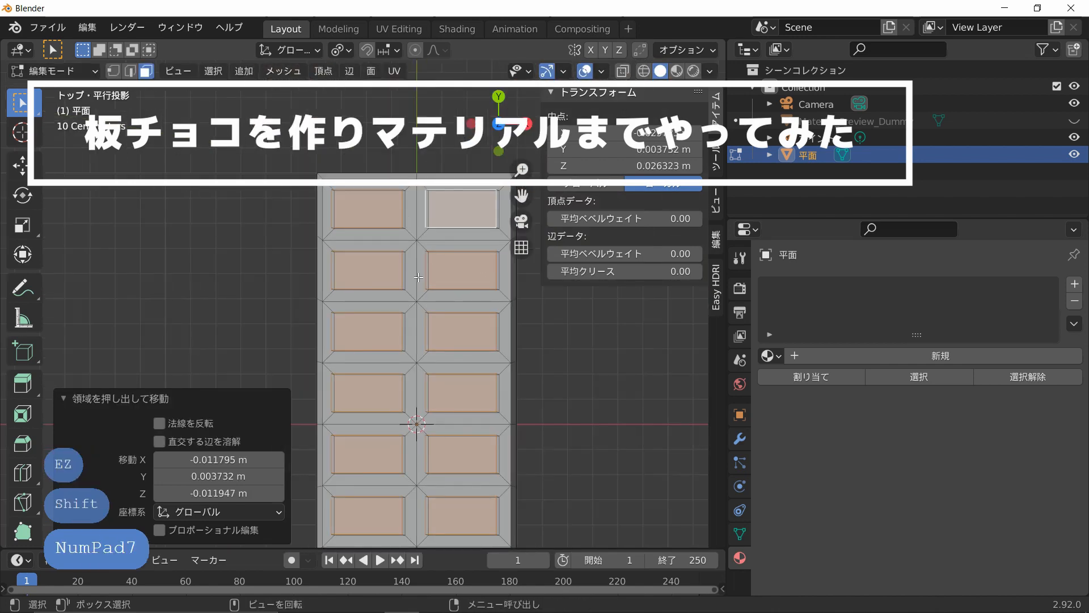
pyautogui.press('s')
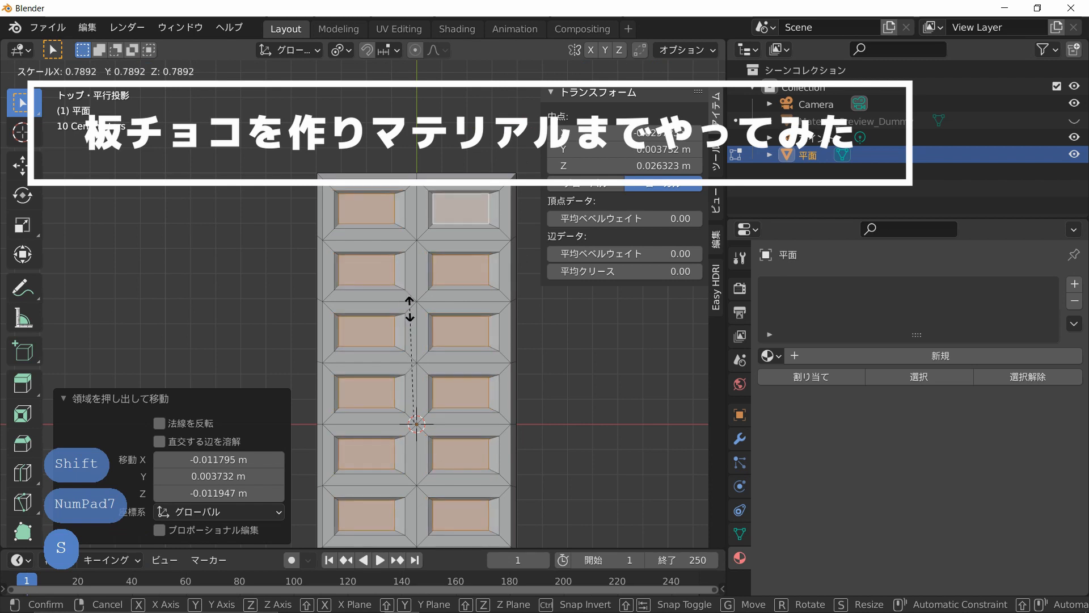
pyautogui.click(413, 318)
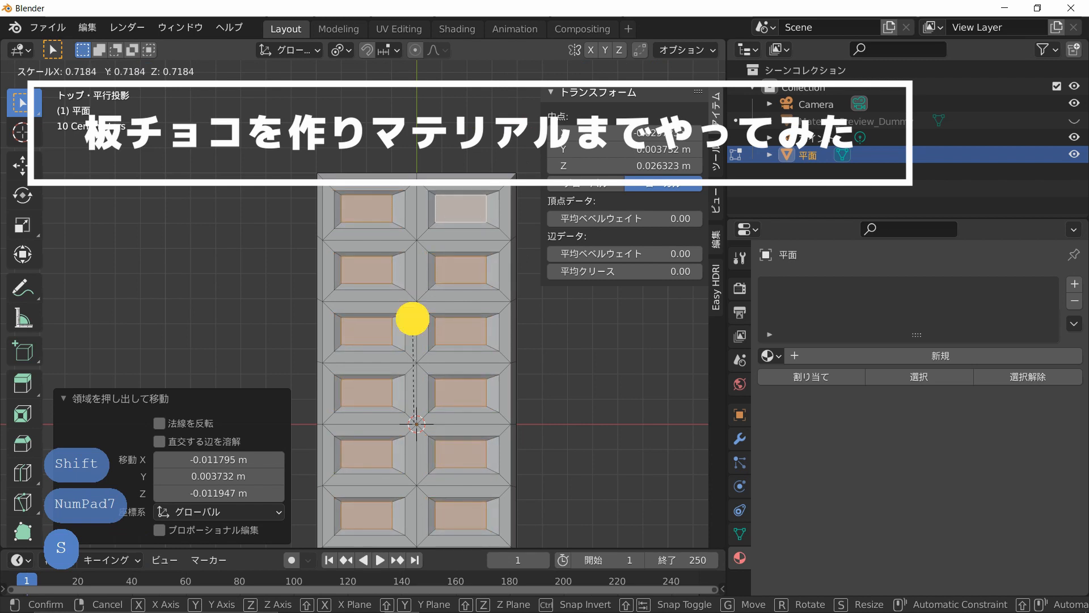
# Undo the last scale, set the transform pivot point to Active Element, and try extruding and scaling the recessed faces together.
pyautogui.hotkey('ctrl', 'z')
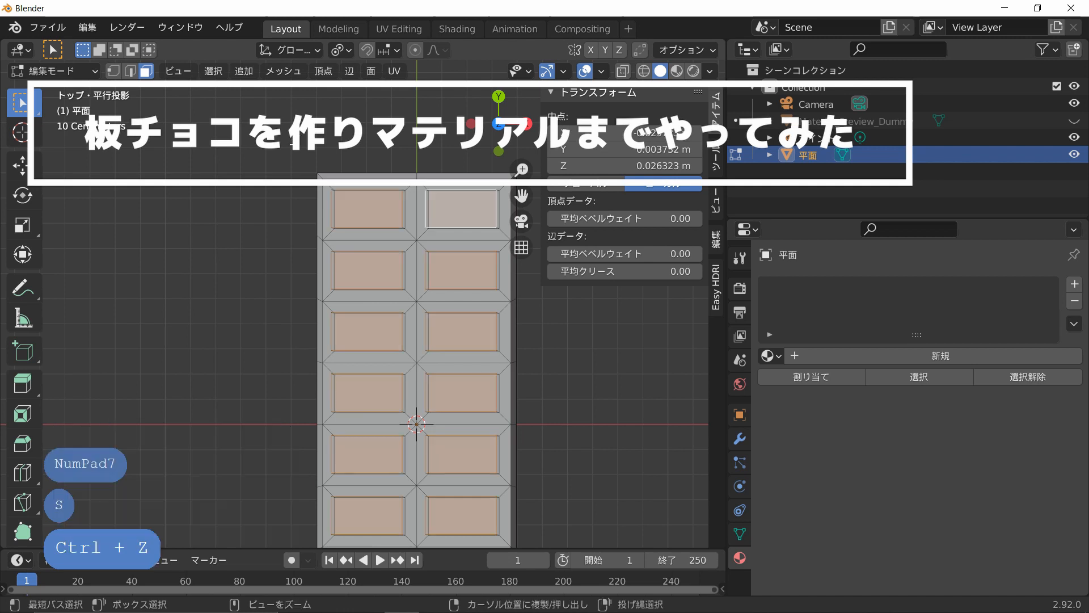
pyautogui.click(340, 50)
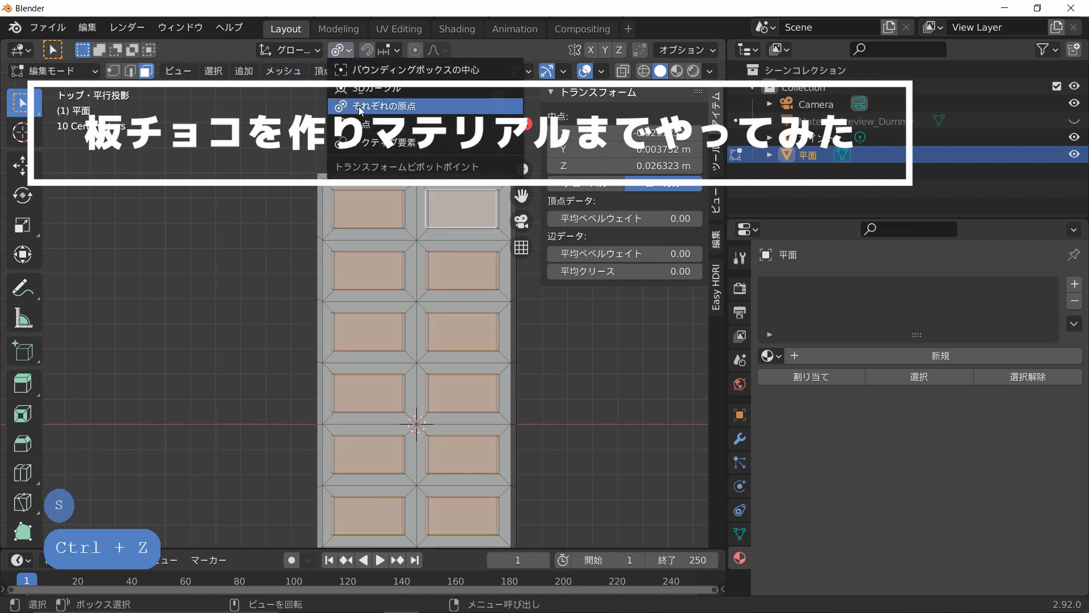
pyautogui.click(362, 136)
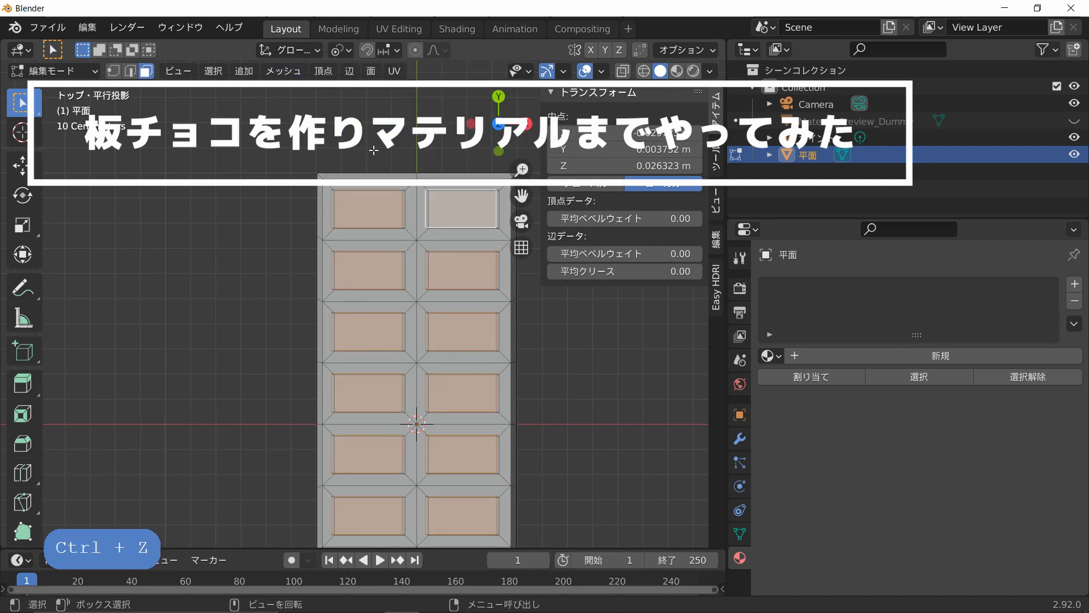
pyautogui.scroll(1, 489, 253)
pyautogui.keyDown('shift'); pyautogui.moveTo(509, 268); pyautogui.dragTo(391, 285, button='middle'); pyautogui.keyUp('shift')
pyautogui.scroll(3, 425, 286)
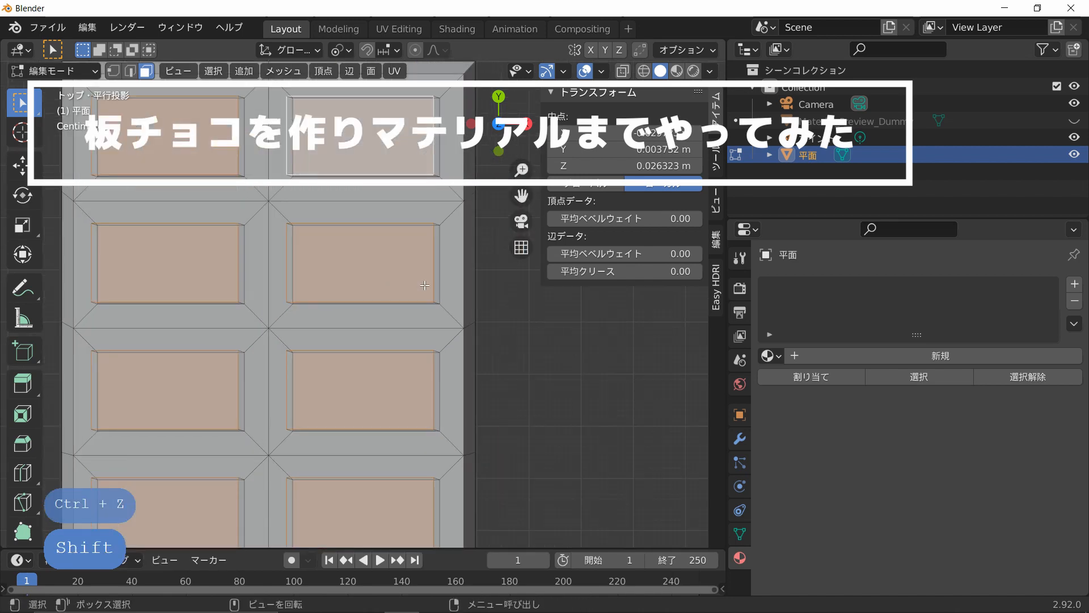
pyautogui.scroll(-1, 480, 289)
pyautogui.press('e')
pyautogui.press('s')
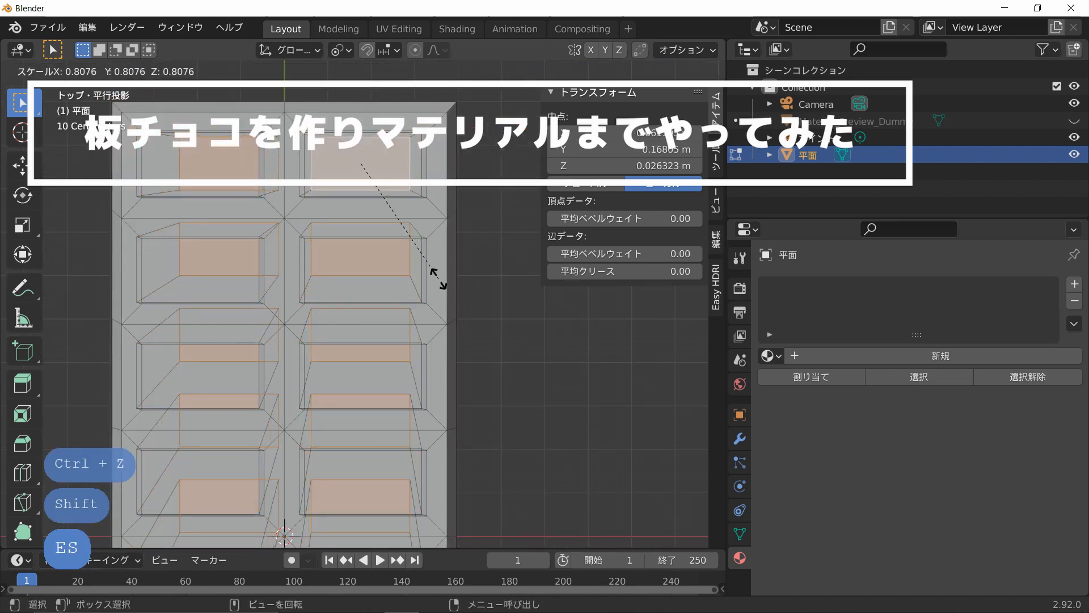
pyautogui.click(447, 294)
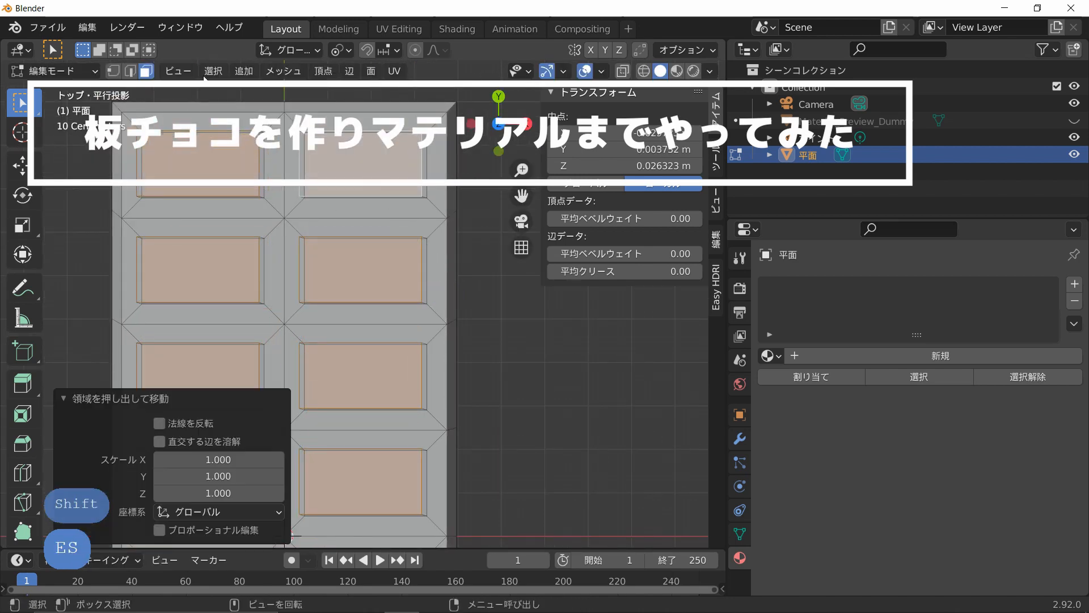
# Set the transform pivot point back to Individual Origins and undo the two extrusions of the inset faces.
pyautogui.click(339, 50)
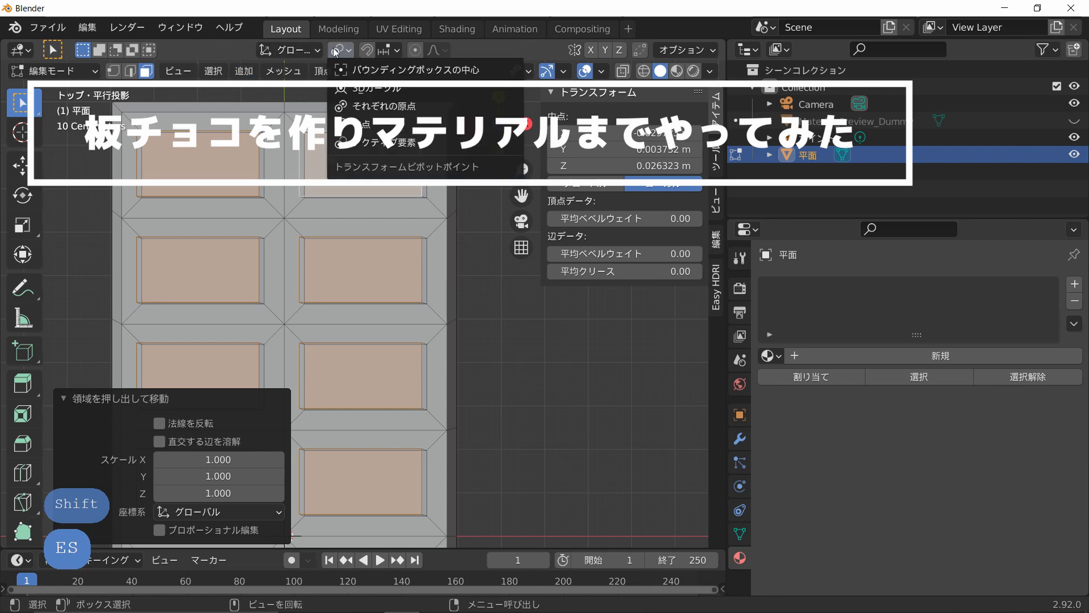
pyautogui.click(355, 106)
pyautogui.press('s')
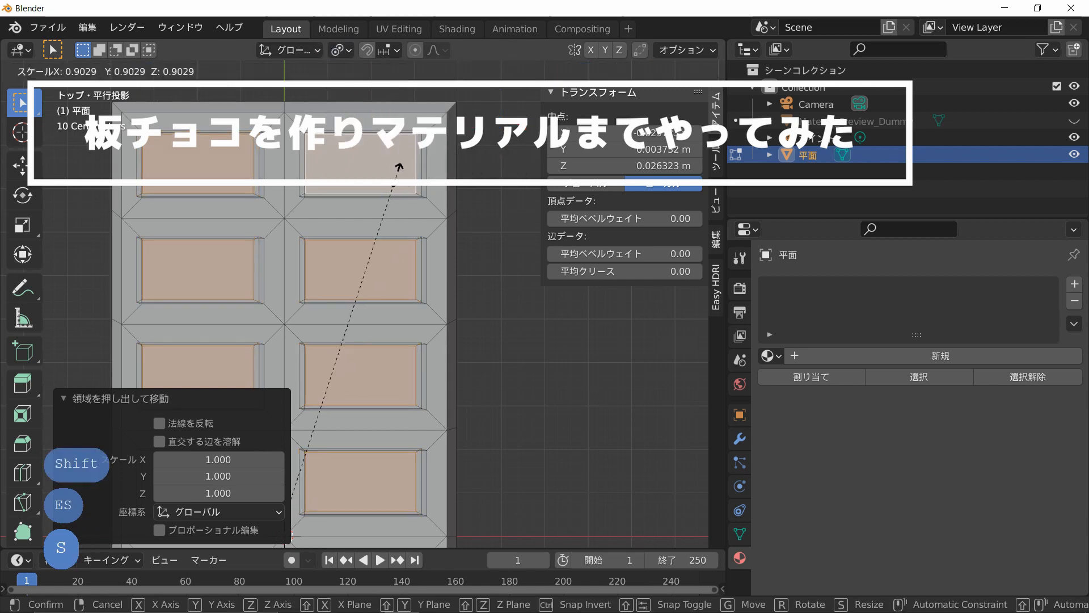
pyautogui.rightClick(249, 221)
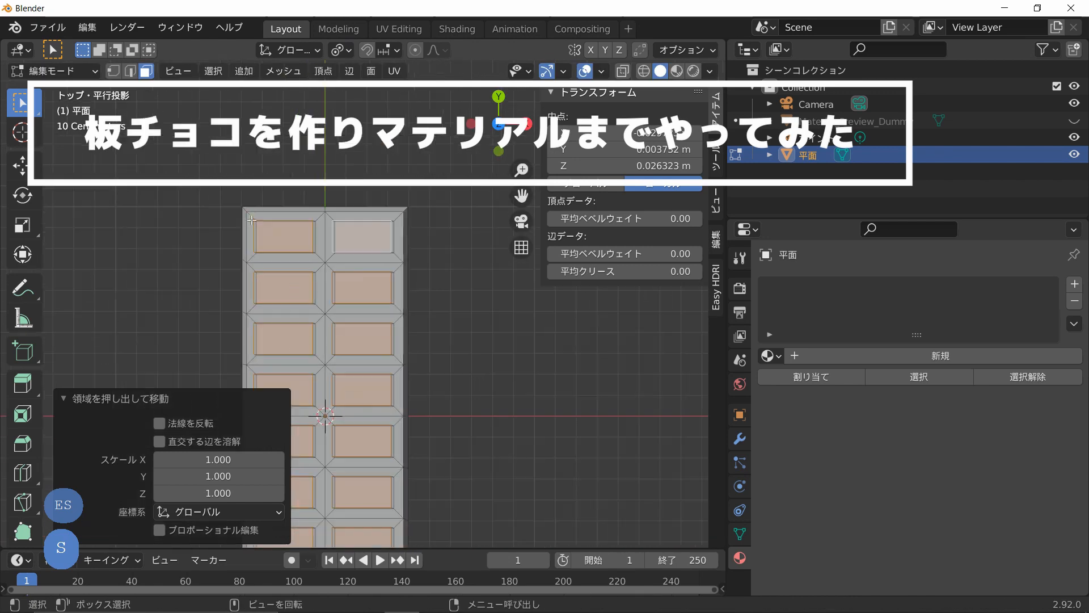
pyautogui.moveTo(291, 138); pyautogui.dragTo(285, 170, button='middle')
pyautogui.hotkey('ctrl', 'z')
pyautogui.hotkey('ctrl', 'z')
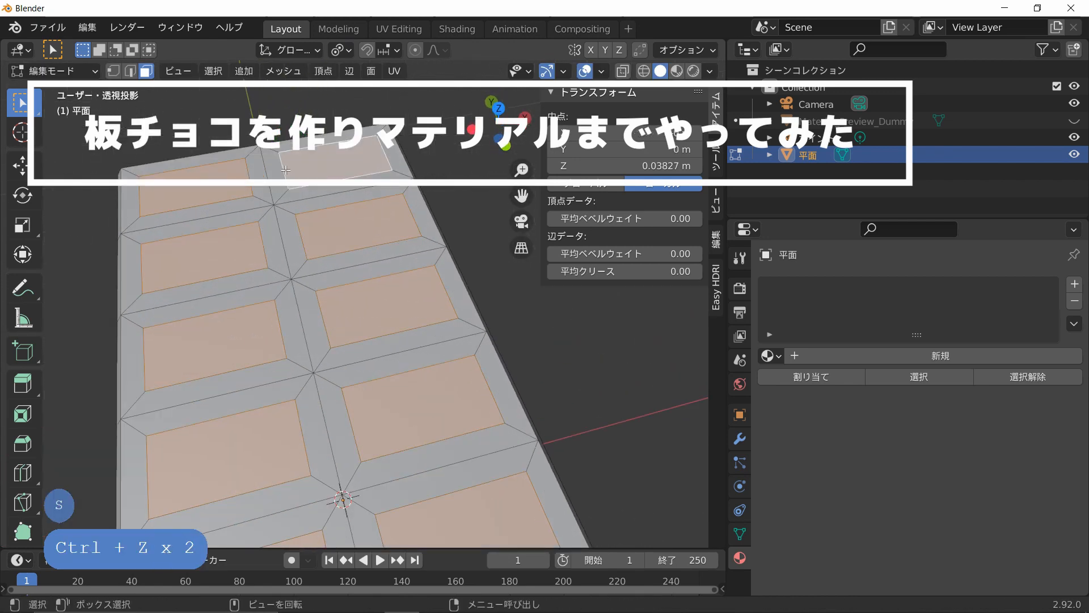
# Extrude the inset faces straight down along the Z axis by about 0.0105 m.
pyautogui.press('e')
pyautogui.press('z')
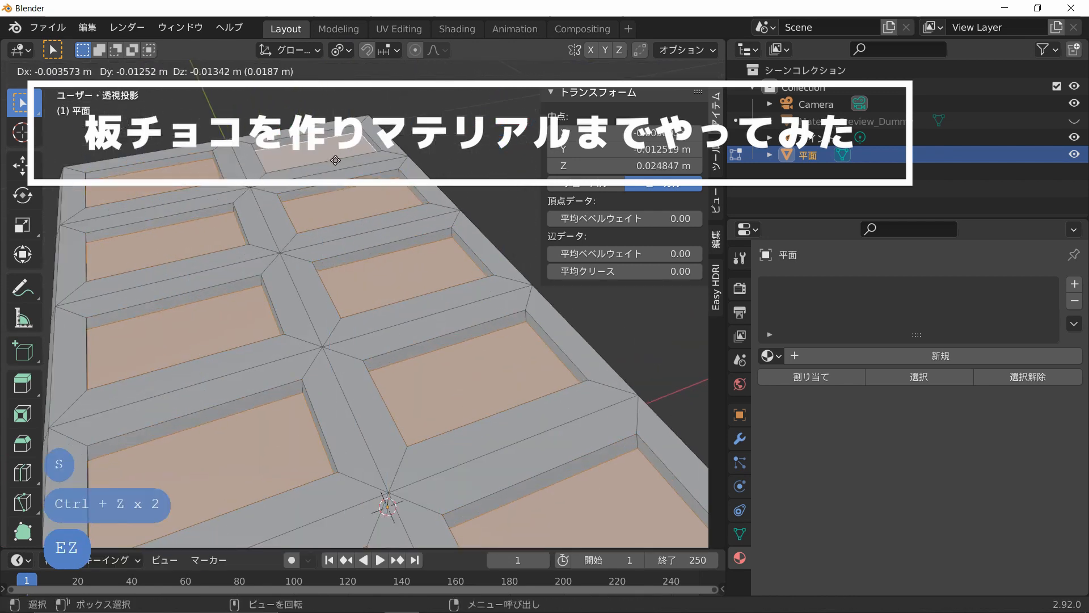
pyautogui.press('z')
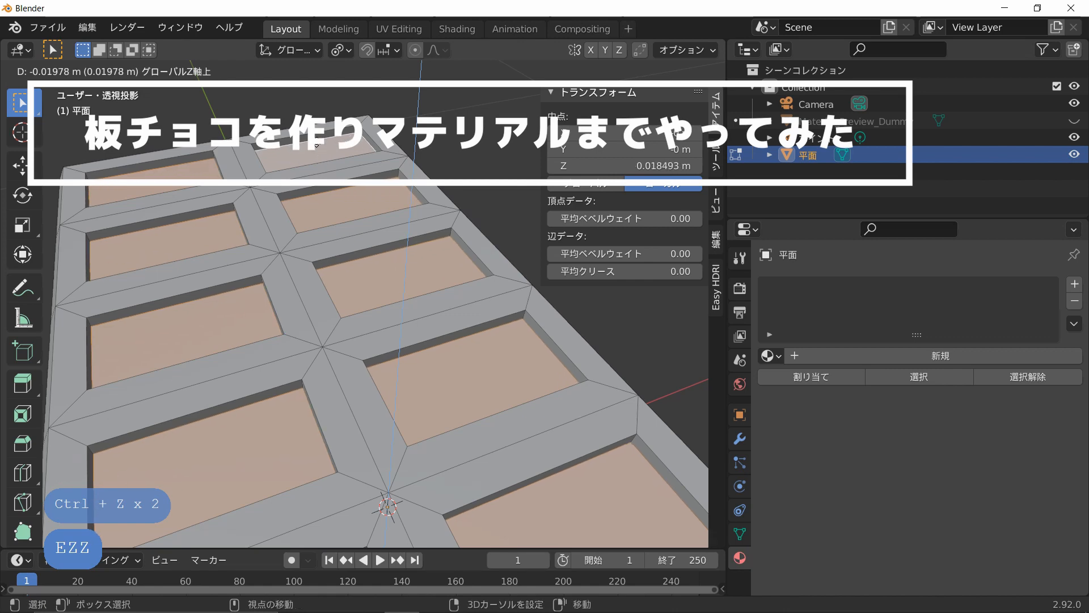
pyautogui.click(307, 106)
# Scale the recessed faces to about 0.873 around their individual origins.
pyautogui.moveTo(374, 116); pyautogui.dragTo(356, 195, button='middle')
pyautogui.scroll(-1, 363, 152)
pyautogui.press('s')
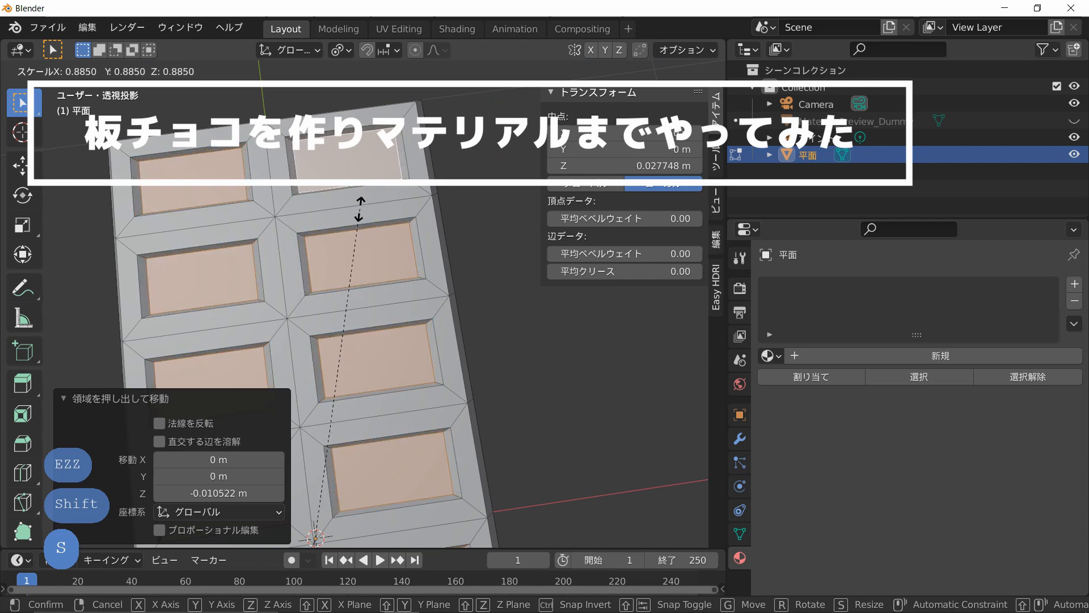
pyautogui.click(354, 213)
pyautogui.scroll(-2, 359, 287)
pyautogui.moveTo(360, 287); pyautogui.dragTo(352, 241, button='middle')
# In edge select mode, select the edges of the lengthwise centre line across the top of the bar.
pyautogui.press('3')
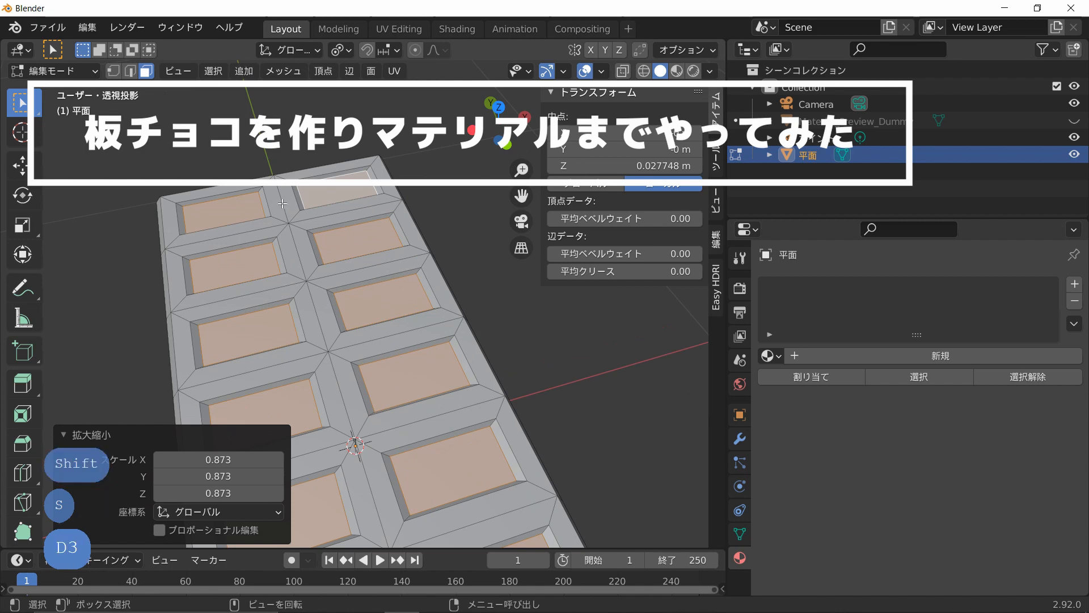
pyautogui.click(281, 203)
pyautogui.press('3')
pyautogui.press('2')
pyautogui.click(279, 199)
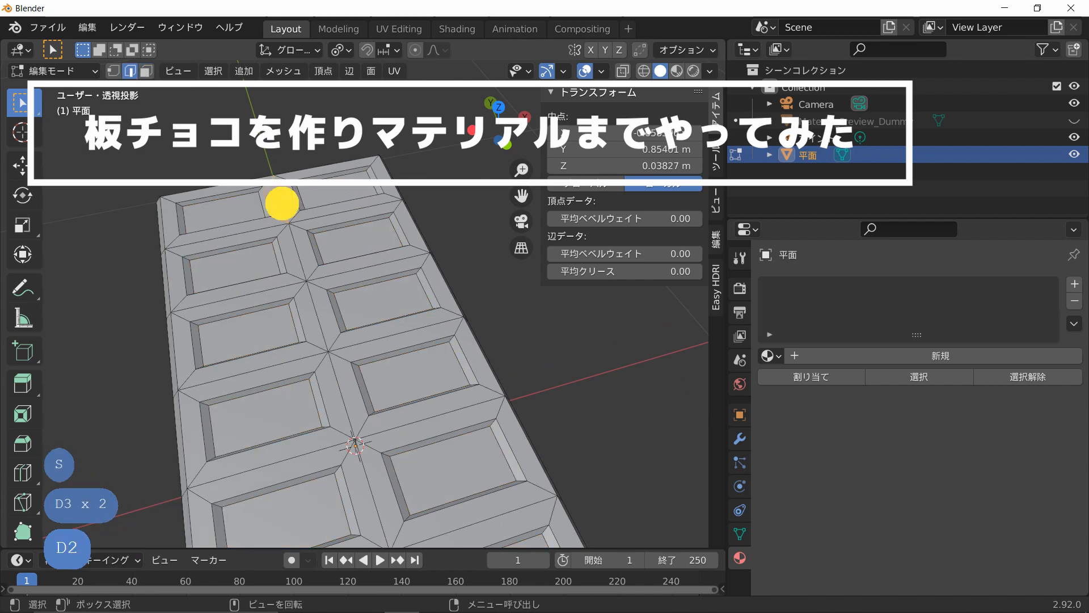
pyautogui.keyDown('alt'); pyautogui.click(294, 241); pyautogui.keyUp('alt')
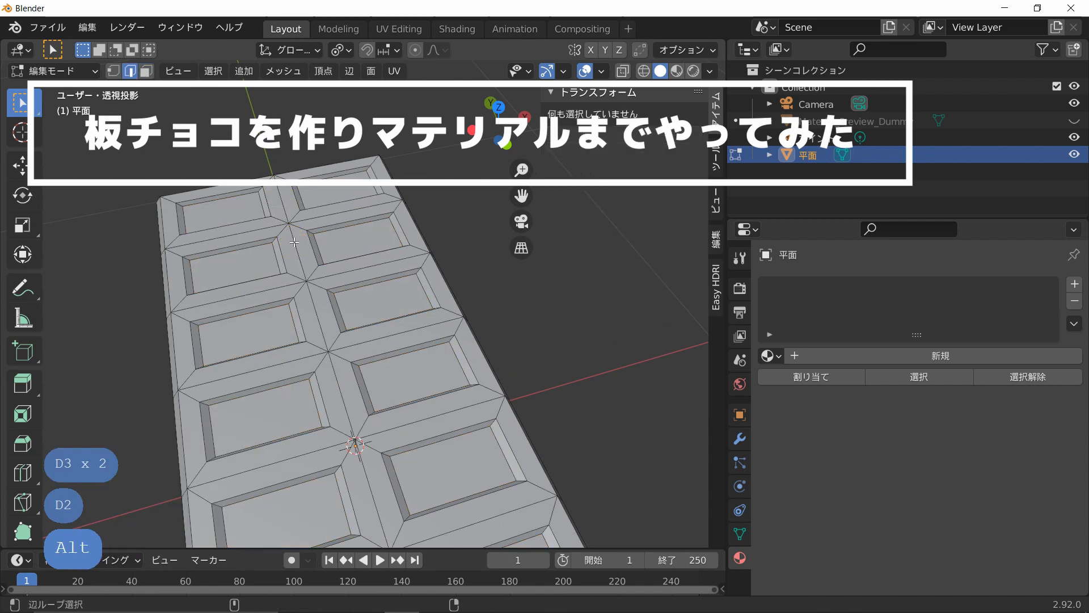
pyautogui.keyDown('alt'); pyautogui.click(305, 244); pyautogui.keyUp('alt')
pyautogui.keyDown('shift'); pyautogui.moveTo(340, 305); pyautogui.dragTo(324, 270, button='middle'); pyautogui.keyUp('shift')
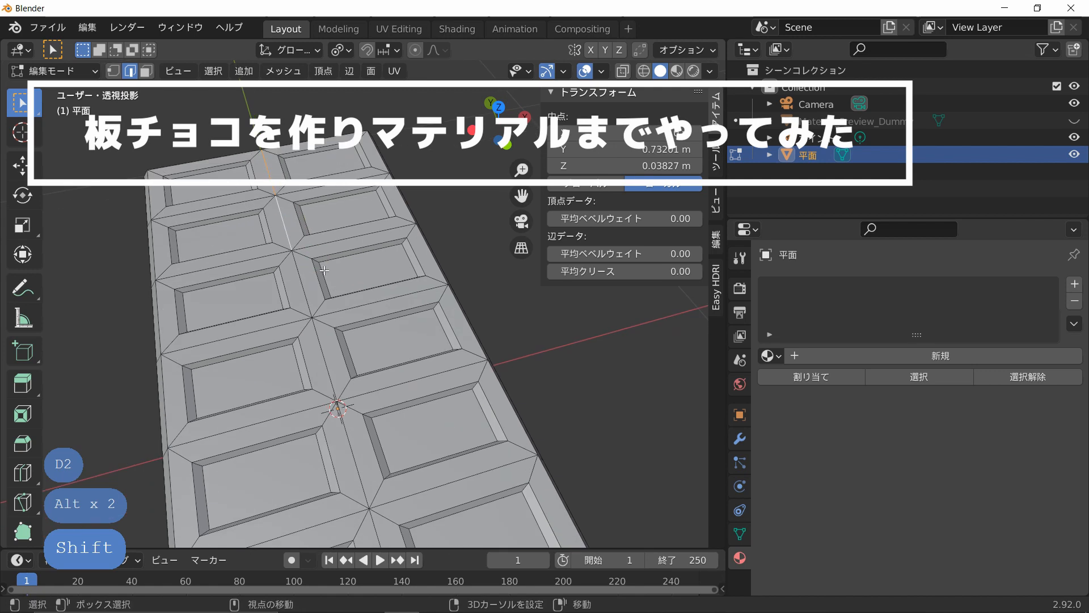
pyautogui.keyDown('shift'); pyautogui.click(327, 361); pyautogui.keyUp('shift')
pyautogui.scroll(-2, 338, 379)
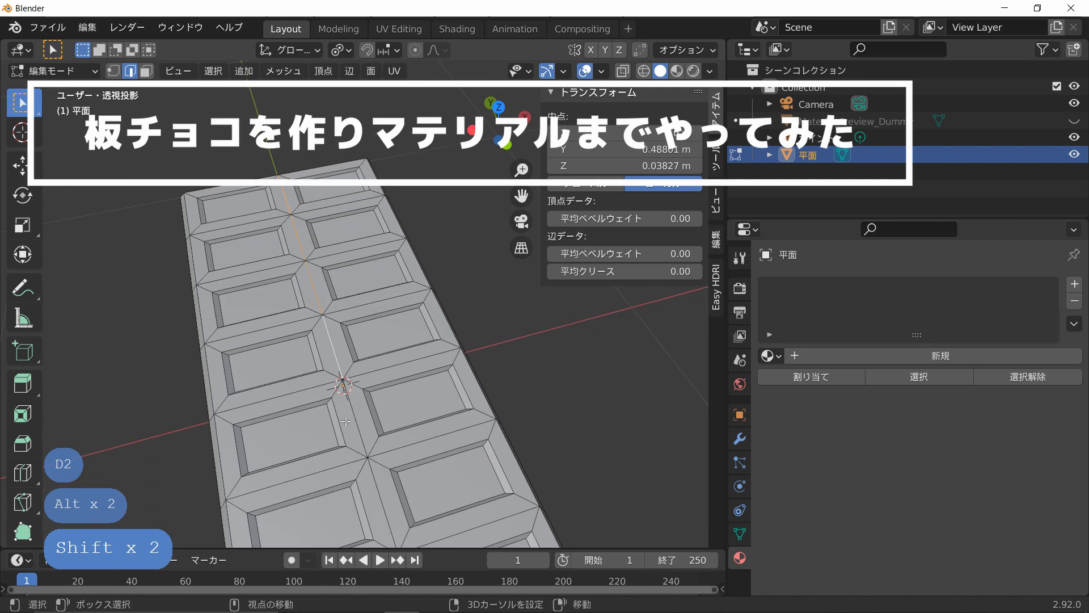
pyautogui.keyDown('shift'); pyautogui.moveTo(380, 448); pyautogui.dragTo(370, 398, button='middle'); pyautogui.keyUp('shift')
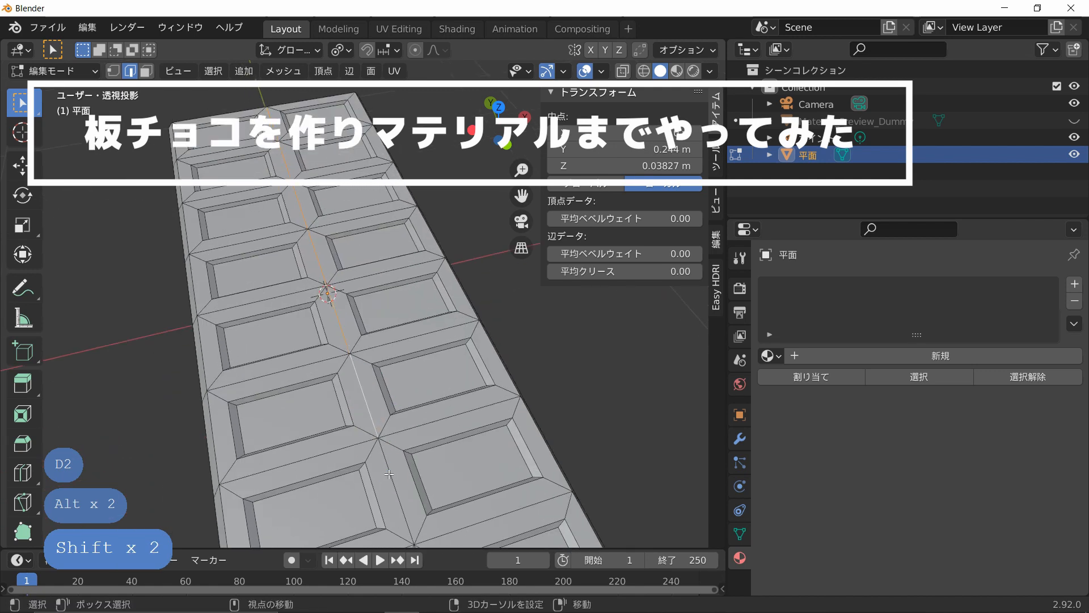
pyautogui.keyDown('shift'); pyautogui.click(389, 475); pyautogui.keyUp('shift')
pyautogui.scroll(-2, 390, 476)
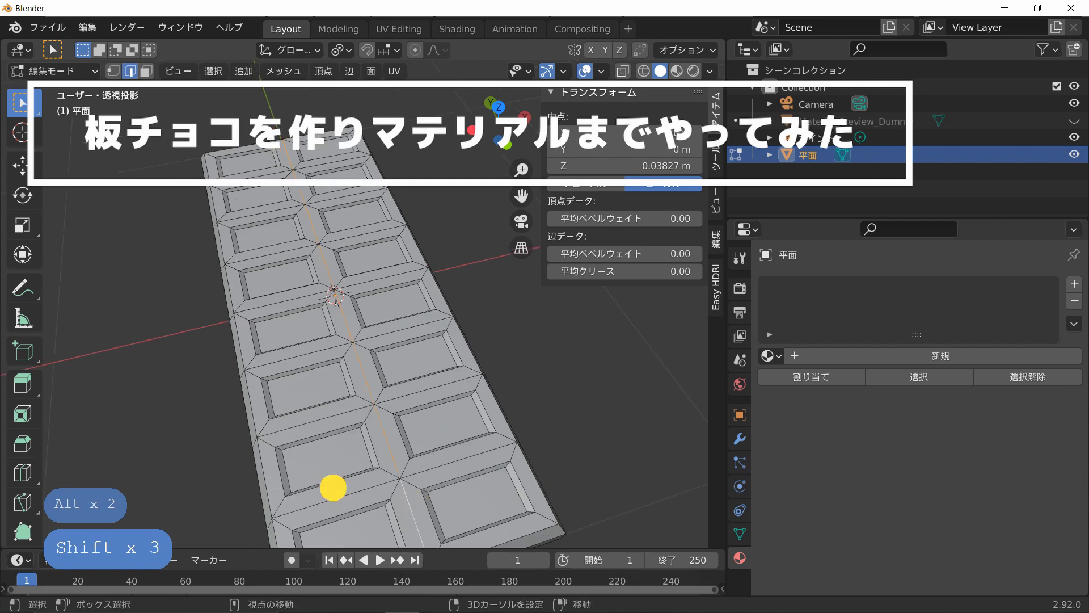
# Correct the selection and add the remaining crosswise divider edges between the chocolate segments.
pyautogui.hotkey('ctrl', 'z')
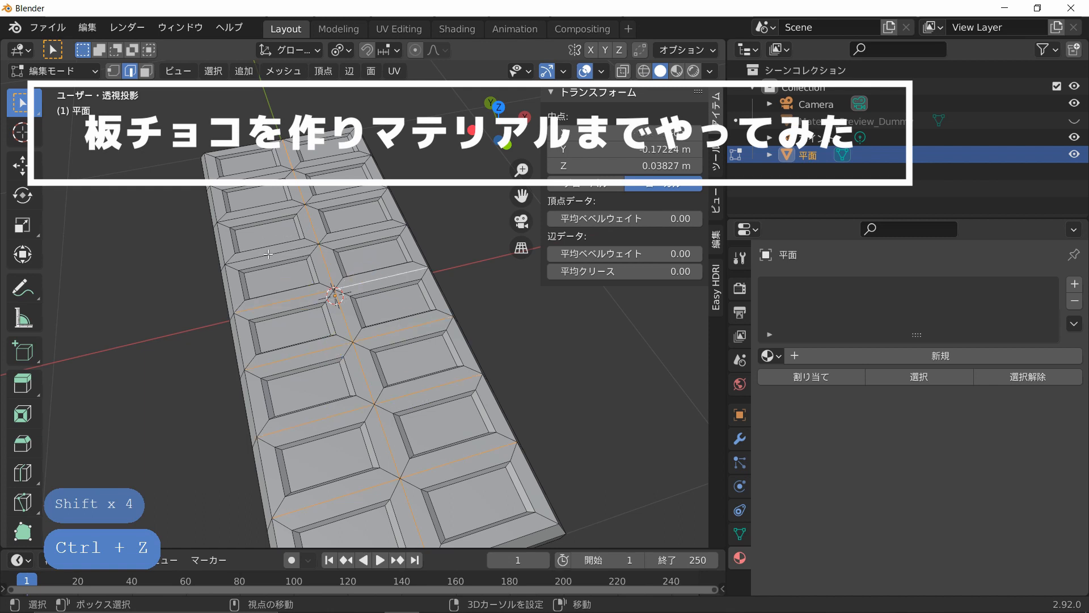
pyautogui.moveTo(350, 234)
pyautogui.mouseDown(button='middle')
pyautogui.moveTo(332, 202)
pyautogui.moveTo(266, 238)
pyautogui.moveTo(320, 258)
pyautogui.mouseUp(button='middle')
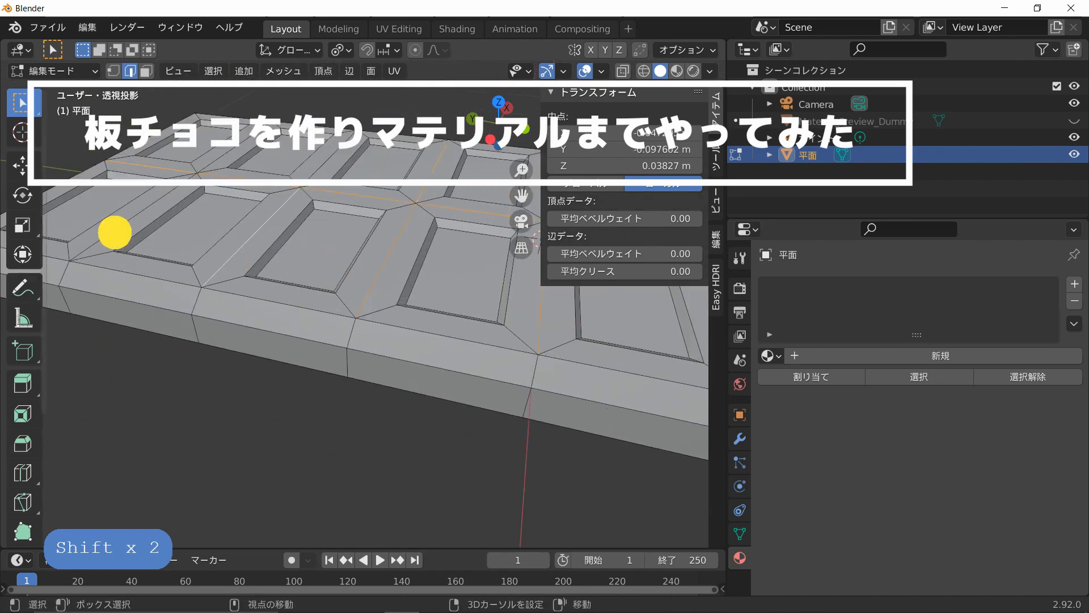
pyautogui.keyDown('shift'); pyautogui.click(115, 232); pyautogui.keyUp('shift')
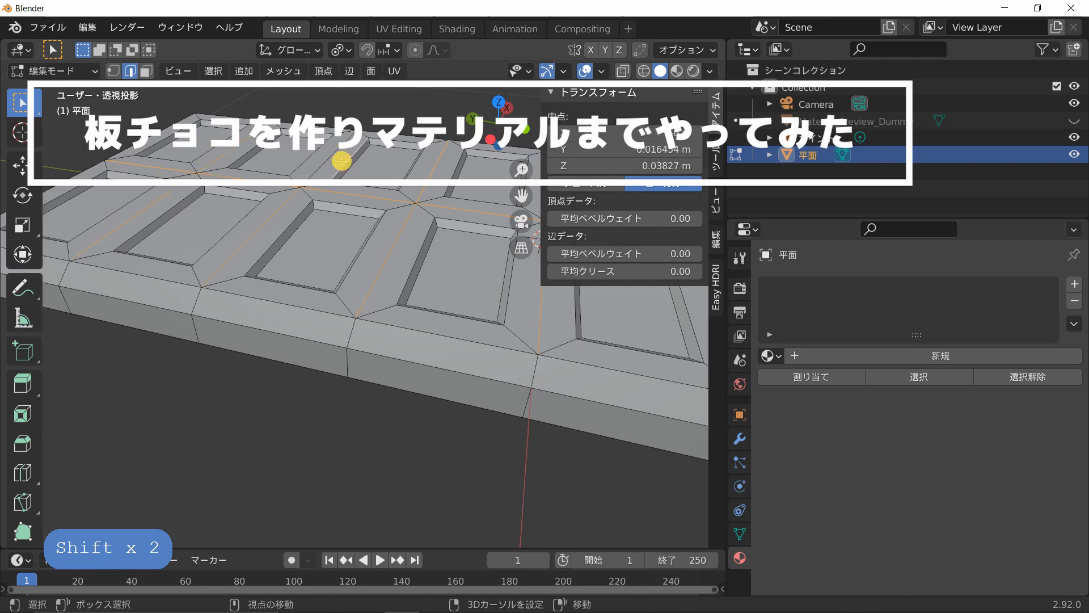
pyautogui.keyDown('shift'); pyautogui.moveTo(229, 216); pyautogui.dragTo(241, 217, button='middle'); pyautogui.keyUp('shift')
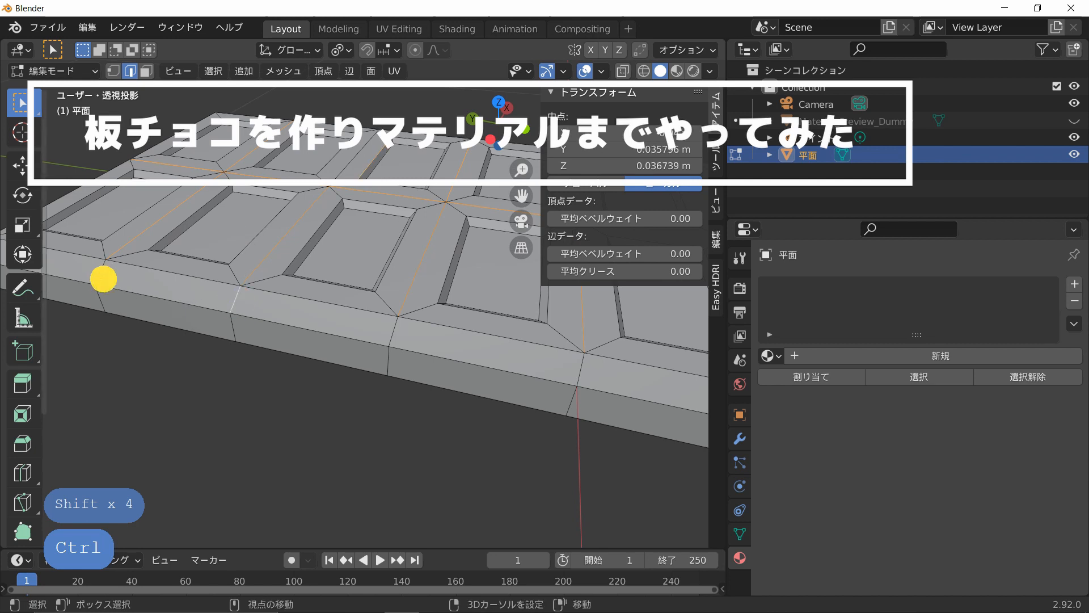
# Add the divider edges on the sloped rim along one long side of the bar to the selection.
pyautogui.keyDown('ctrl'); pyautogui.click(103, 278); pyautogui.keyUp('ctrl')
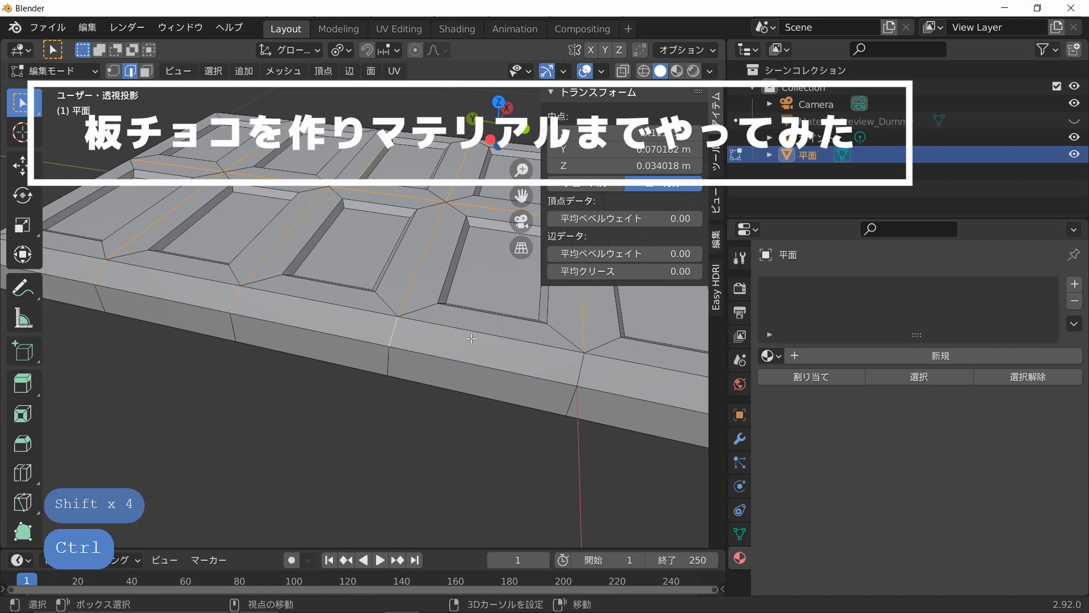
pyautogui.keyDown('shift'); pyautogui.moveTo(578, 369); pyautogui.dragTo(338, 335, button='middle'); pyautogui.keyUp('shift')
pyautogui.keyDown('shift'); pyautogui.click(227, 314); pyautogui.keyUp('shift')
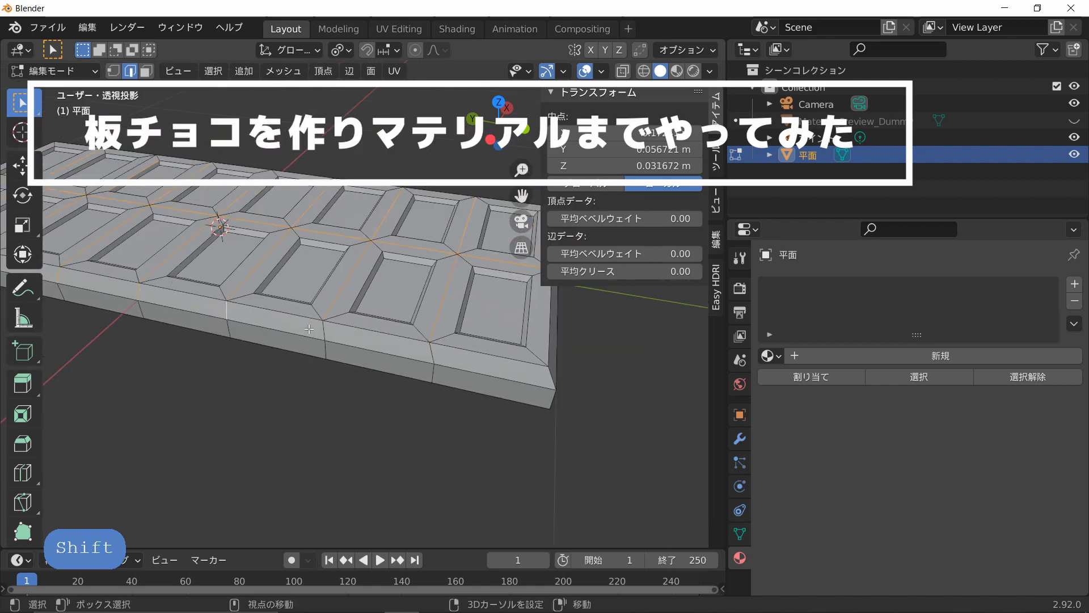
pyautogui.keyDown('shift'); pyautogui.click(431, 352); pyautogui.keyUp('shift')
pyautogui.scroll(-1, 569, 377)
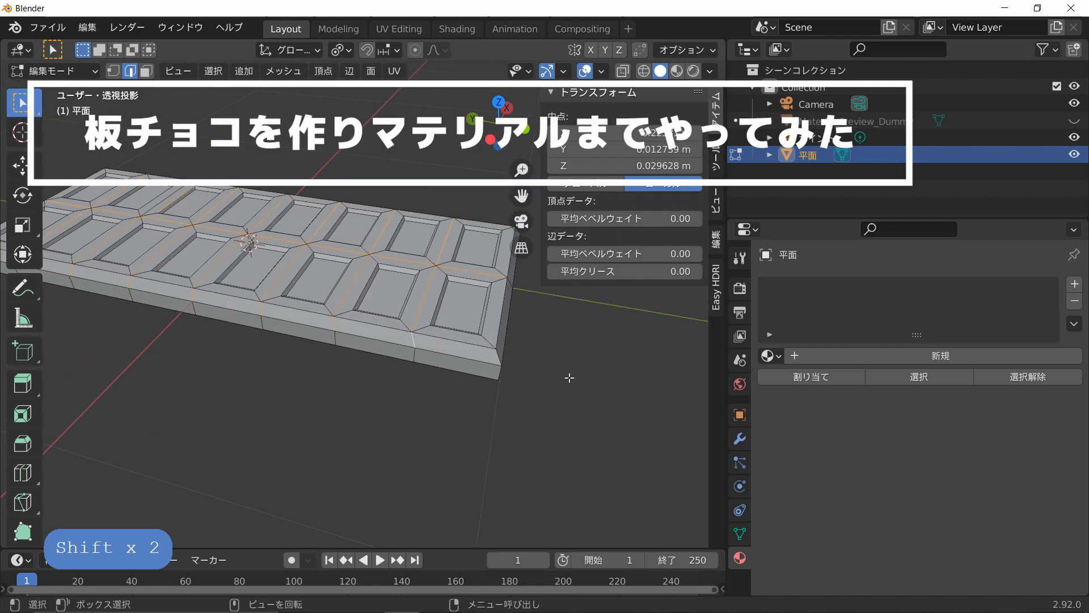
# Add the matching sloped rim edges along the other long side and at the end of the centre line to the selection.
pyautogui.moveTo(569, 377)
pyautogui.mouseDown(button='middle')
pyautogui.moveTo(309, 382)
pyautogui.moveTo(284, 372)
pyautogui.mouseUp(button='middle')
pyautogui.moveTo(244, 304)
pyautogui.keyDown('shift'); pyautogui.mouseDown(button='middle')
pyautogui.moveTo(362, 380)
pyautogui.moveTo(415, 330)
pyautogui.mouseUp(button='middle'); pyautogui.keyUp('shift')
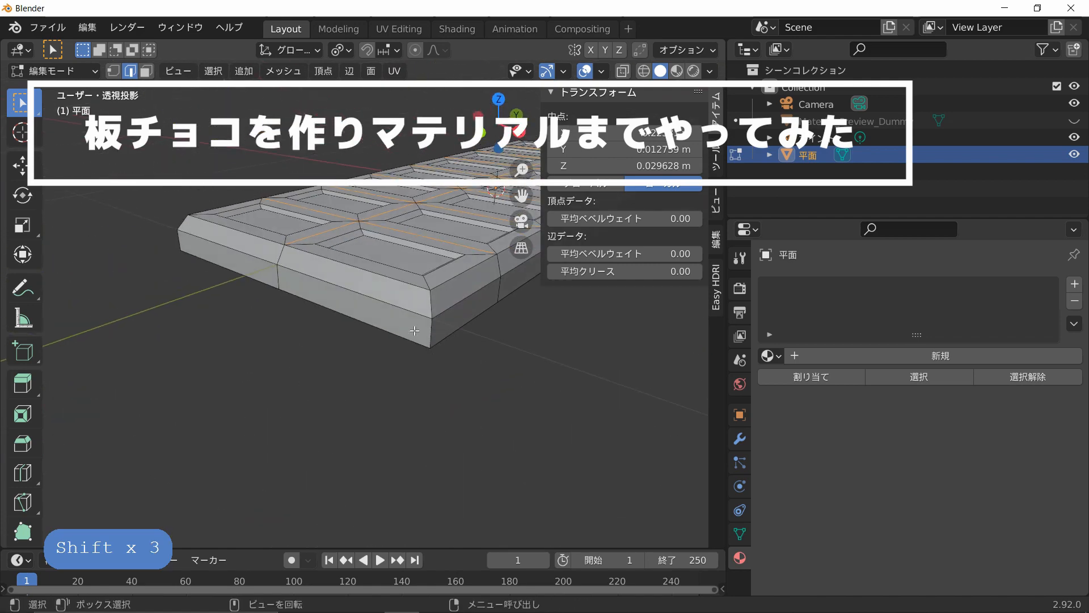
pyautogui.moveTo(497, 333); pyautogui.dragTo(439, 333, button='middle')
pyautogui.keyDown('shift'); pyautogui.click(373, 278); pyautogui.keyUp('shift')
pyautogui.keyDown('shift'); pyautogui.moveTo(492, 282); pyautogui.dragTo(290, 312, button='middle'); pyautogui.keyUp('shift')
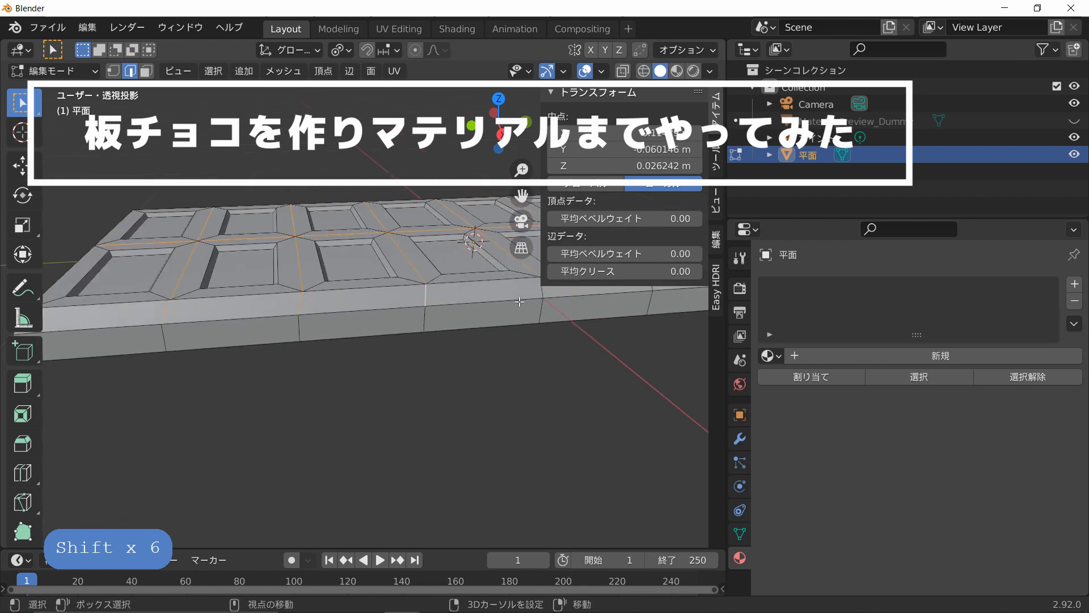
pyautogui.keyDown('shift'); pyautogui.moveTo(519, 302); pyautogui.dragTo(379, 389, button='middle'); pyautogui.keyUp('shift')
pyautogui.hotkey('ctrl', 'z')
pyautogui.keyDown('shift'); pyautogui.click(343, 313); pyautogui.keyUp('shift')
pyautogui.scroll(-3, 345, 313)
pyautogui.scroll(2, 407, 378)
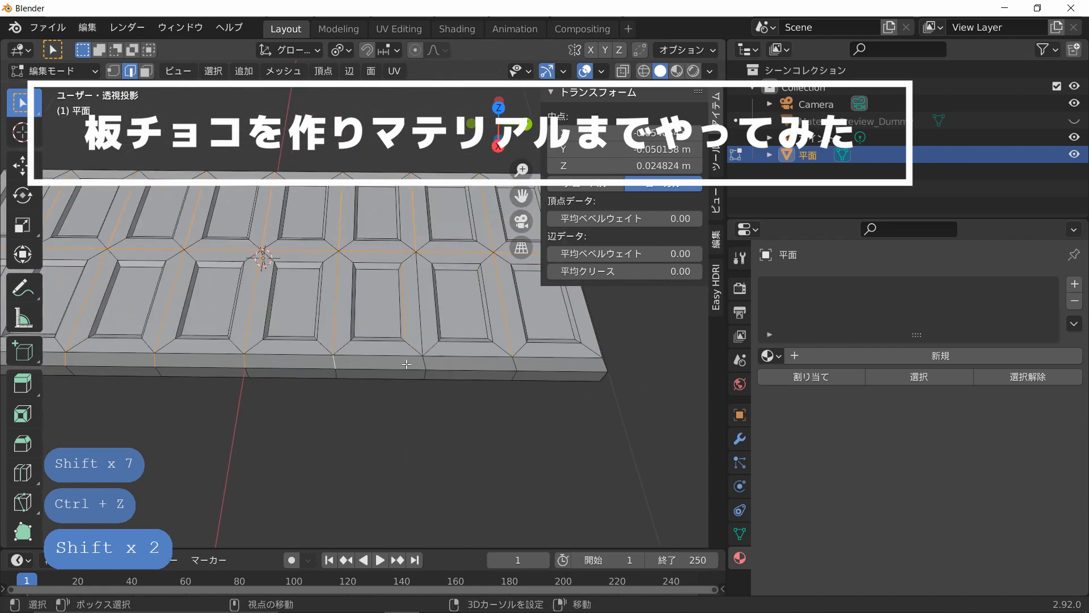
pyautogui.keyDown('shift'); pyautogui.click(517, 364); pyautogui.keyUp('shift')
pyautogui.moveTo(518, 364); pyautogui.dragTo(403, 326, button='middle')
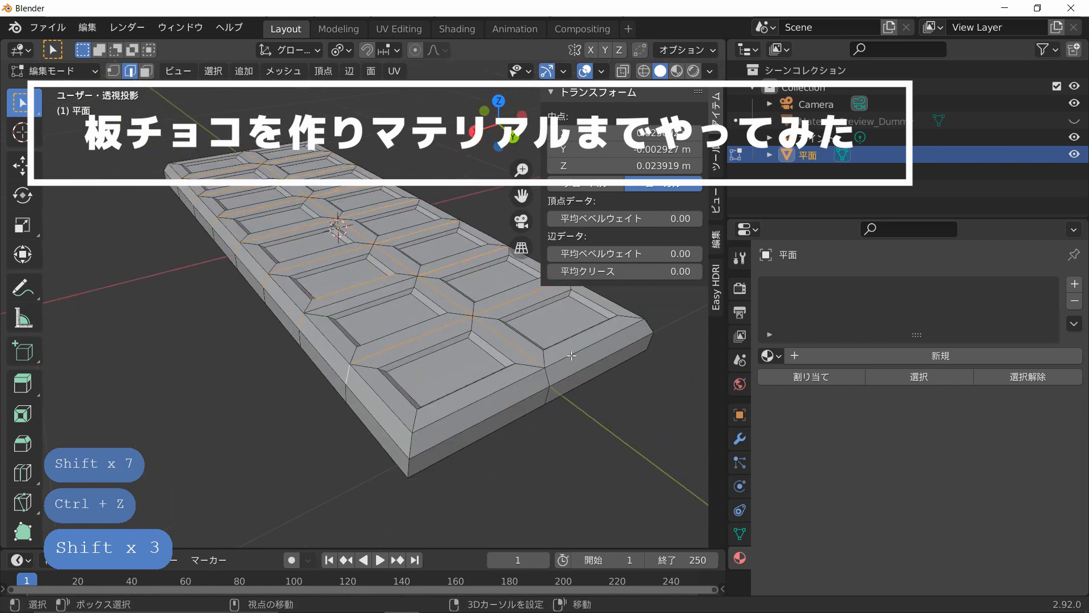
pyautogui.keyDown('shift'); pyautogui.click(548, 378); pyautogui.keyUp('shift')
# Bevel the selected divider edges with a width of 0.0254 m and 6 segments.
pyautogui.hotkey('ctrl', 'b')
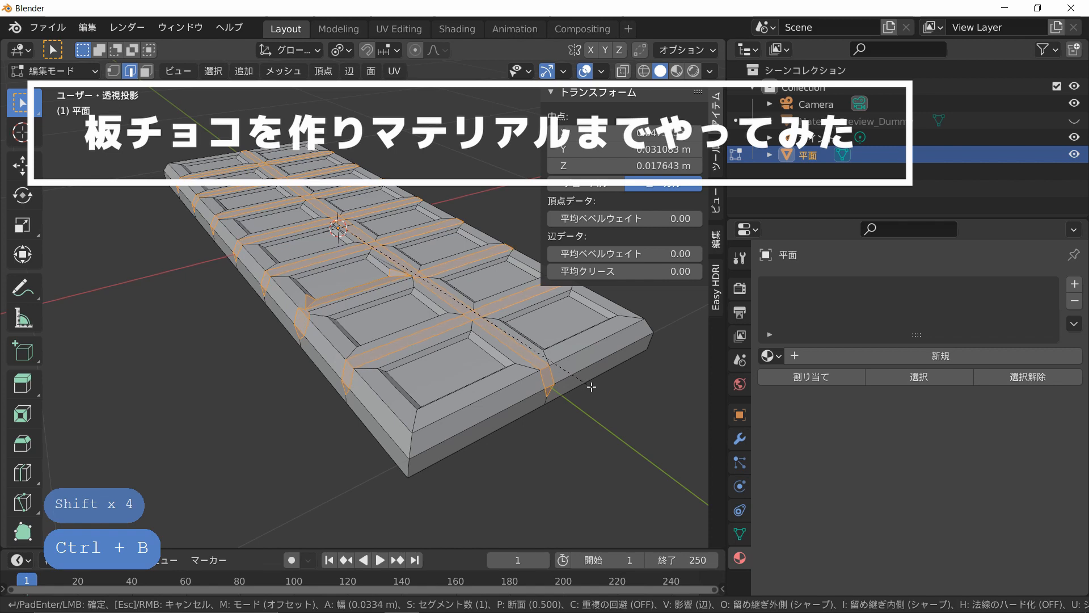
pyautogui.click(570, 384)
pyautogui.keyDown('shift'); pyautogui.moveTo(431, 392); pyautogui.dragTo(489, 374, button='middle'); pyautogui.keyUp('shift')
pyautogui.scroll(4, 488, 374)
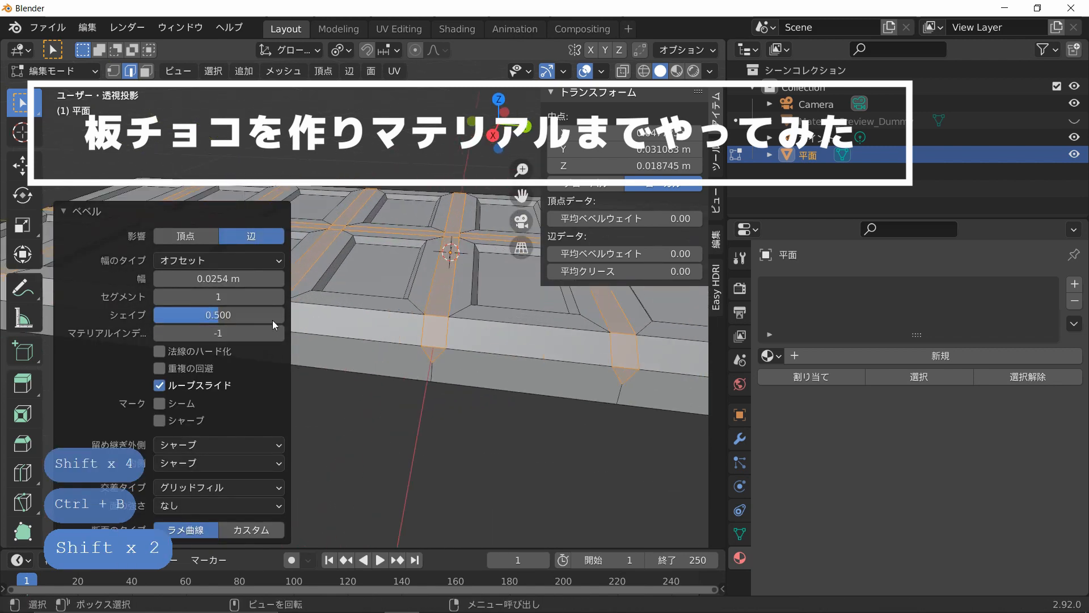
pyautogui.click(279, 297)
pyautogui.click(279, 297)
pyautogui.click(280, 297)
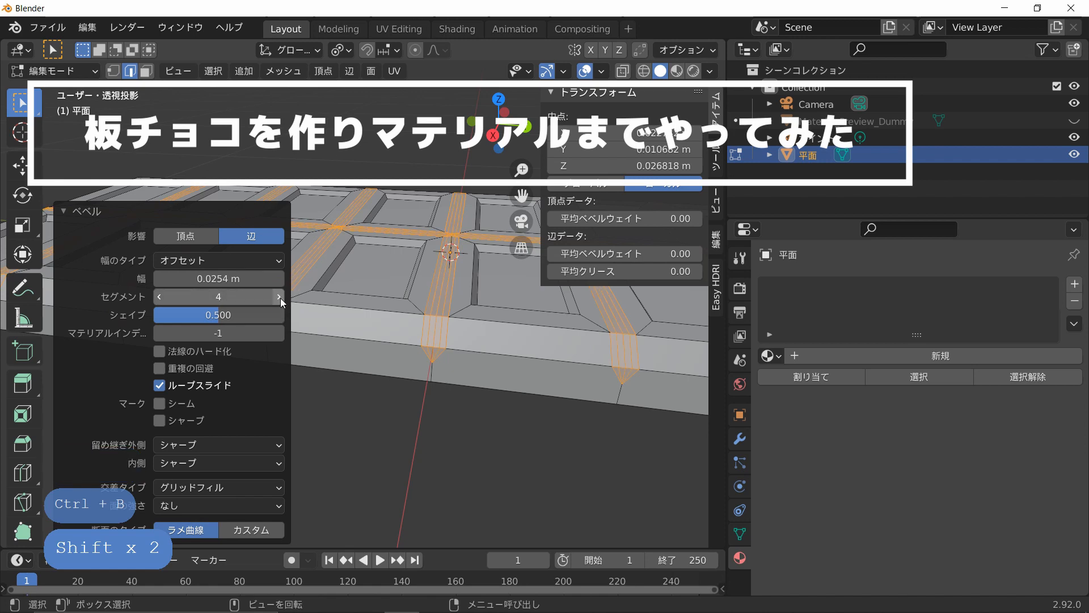
pyautogui.click(279, 296)
pyautogui.click(279, 297)
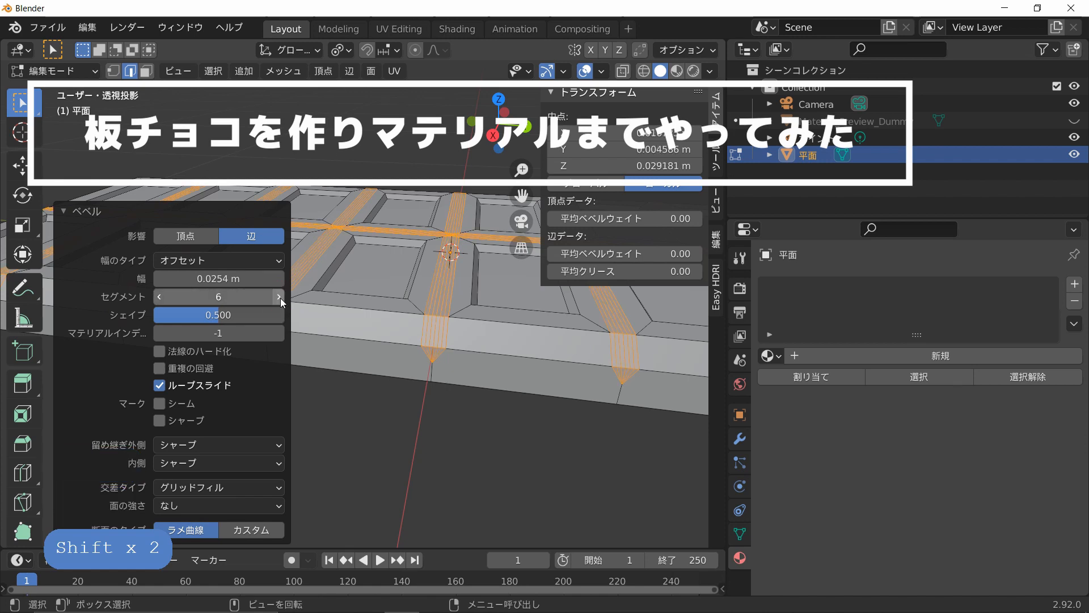
# Extrude the bevelled divider strips down into the chocolate bar by about 0.0075 m.
pyautogui.moveTo(423, 298); pyautogui.dragTo(431, 284, button='middle')
pyautogui.press('e')
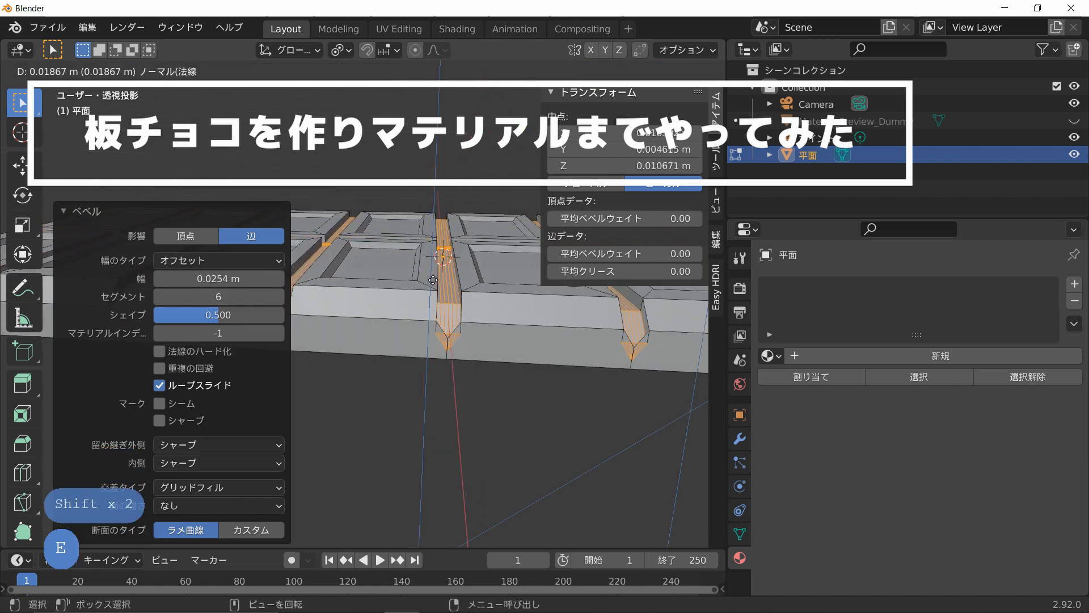
pyautogui.click(418, 274)
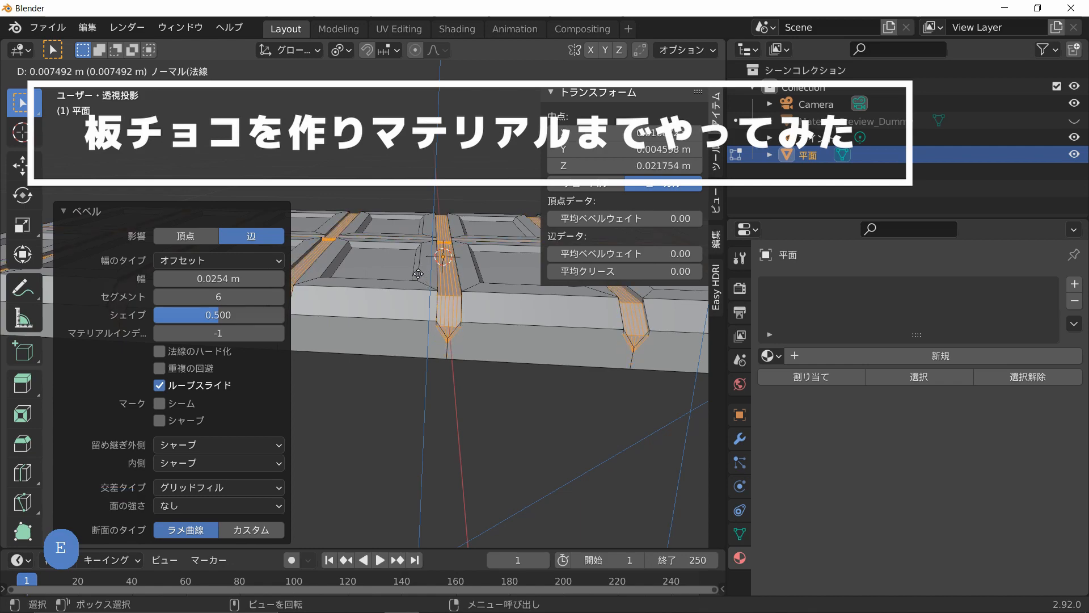
# Leave mesh editing, switch the viewport to rendered shading and check the divider grooves across the bar.
pyautogui.moveTo(418, 274); pyautogui.dragTo(485, 285, button='middle')
pyautogui.press('Tab')
pyautogui.scroll(-3, 328, 335)
pyautogui.moveTo(327, 330)
pyautogui.mouseDown(button='middle')
pyautogui.moveTo(342, 397)
pyautogui.moveTo(331, 422)
pyautogui.moveTo(383, 359)
pyautogui.mouseUp(button='middle')
pyautogui.scroll(5, 331, 422)
pyautogui.press('z')
pyautogui.click(390, 269)
pyautogui.scroll(-2, 321, 308)
pyautogui.moveTo(321, 310); pyautogui.dragTo(399, 267, button='middle')
pyautogui.scroll(3, 400, 267)
# Undo the downward extrusion, extrude the divider strips with a uniform scale of about 0.995 and check the bar.
pyautogui.hotkey('ctrl', 'z')
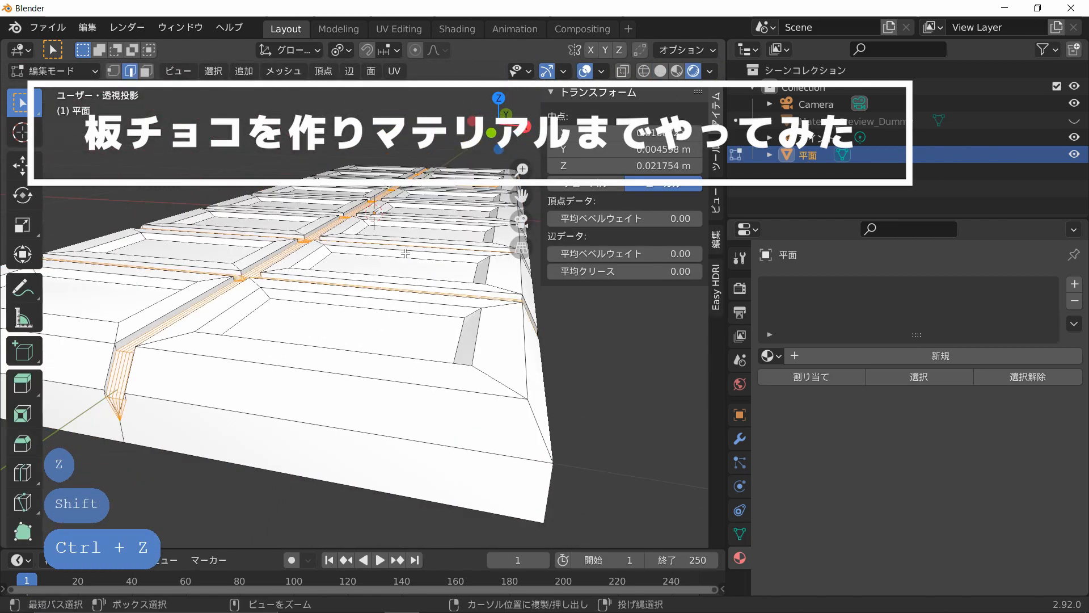
pyautogui.hotkey('ctrl', 'z')
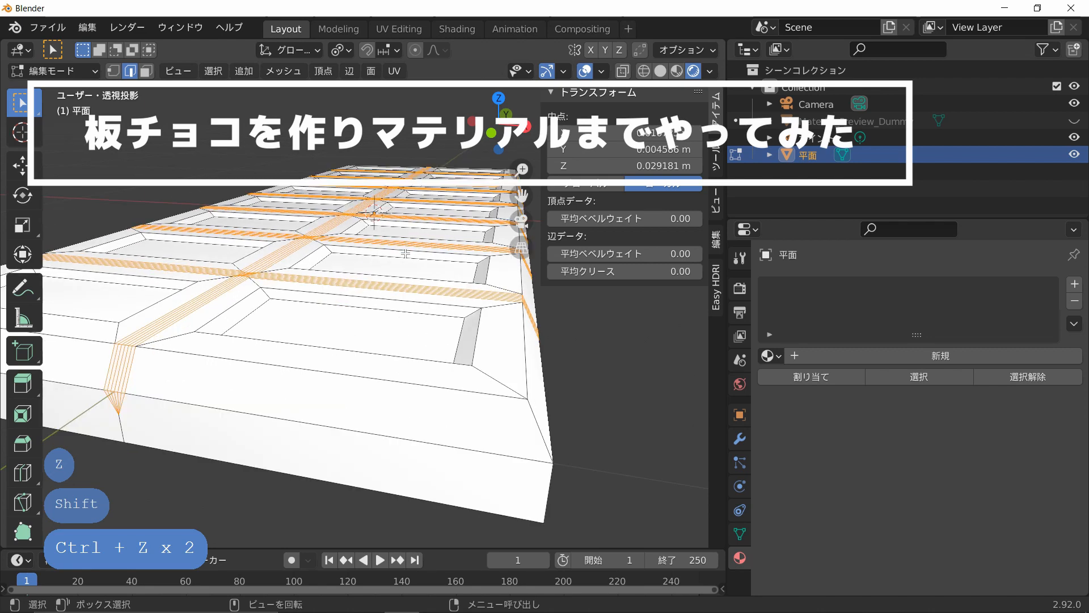
pyautogui.press('s')
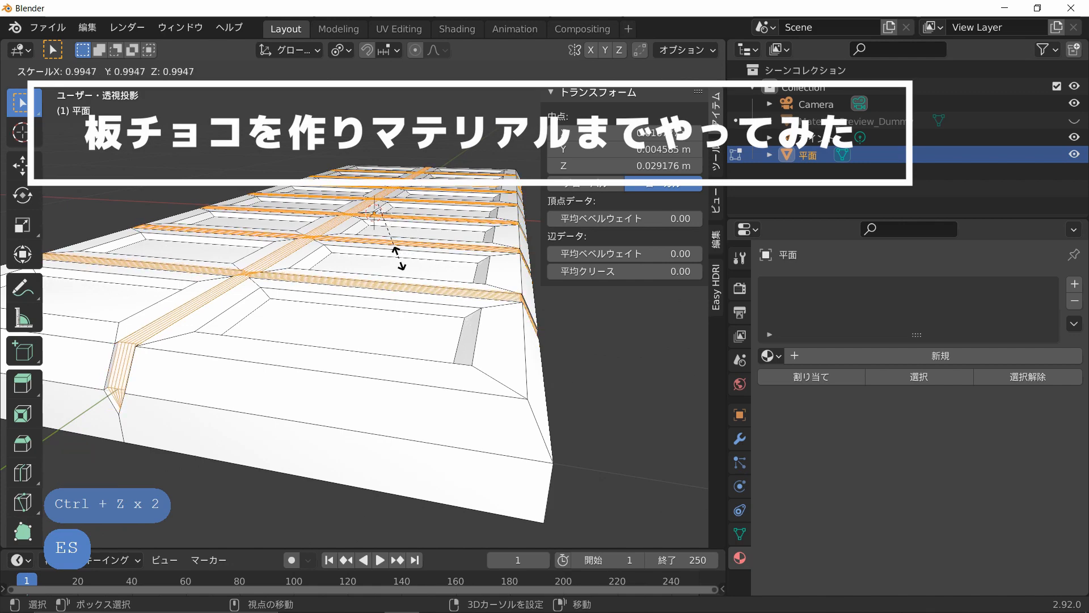
pyautogui.click(397, 253)
pyautogui.scroll(-4, 337, 279)
pyautogui.press('Tab')
pyautogui.moveTo(337, 280); pyautogui.dragTo(381, 268, button='middle')
pyautogui.press('Tab')
pyautogui.press('Tab')
pyautogui.scroll(-4, 324, 307)
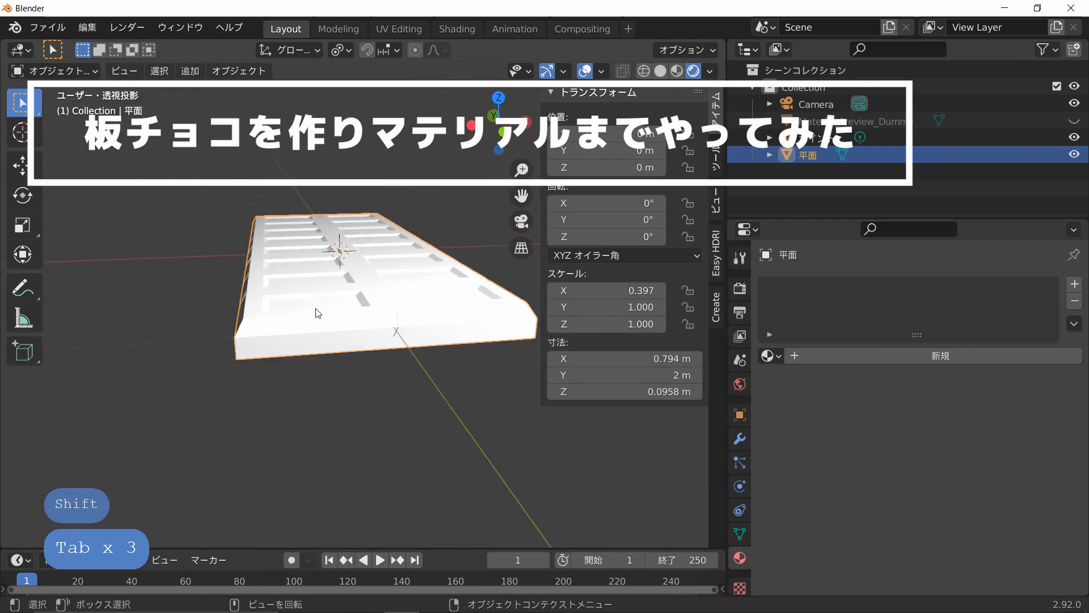
pyautogui.moveTo(324, 307); pyautogui.dragTo(375, 334, button='middle')
pyautogui.scroll(5, 416, 326)
# Undo the edits back to the unbevelled divider edges and bevel them with a width of 0.00756 m and 1 segment.
pyautogui.hotkey('ctrl', 'z')
pyautogui.hotkey('ctrl', 'z')
pyautogui.hotkey('ctrl', 'z')
pyautogui.hotkey('ctrl', 'z')
pyautogui.hotkey('ctrl', 'z')
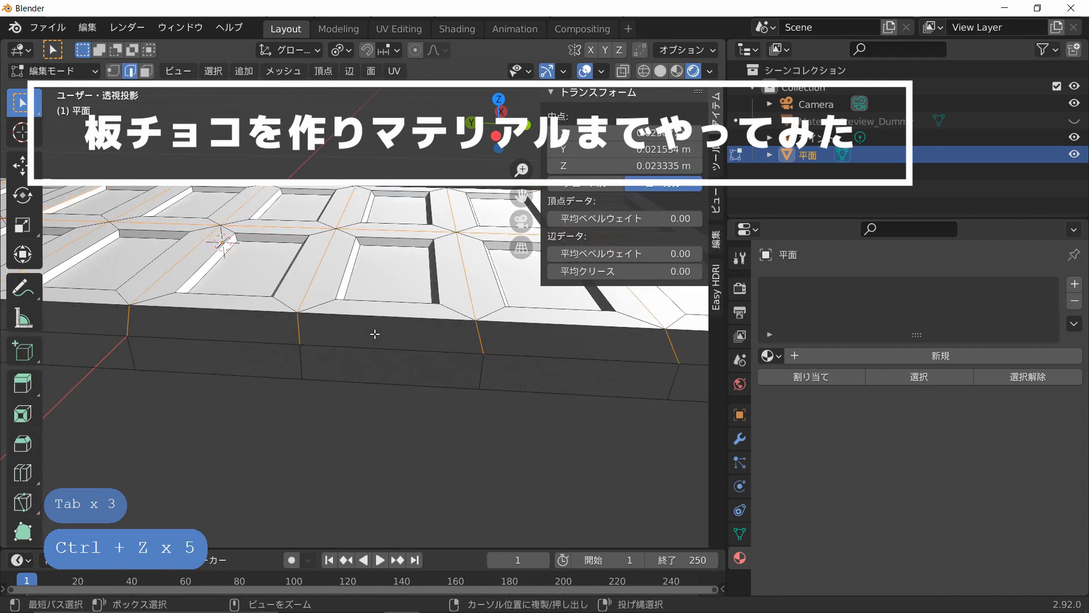
pyautogui.hotkey('ctrl', 'b')
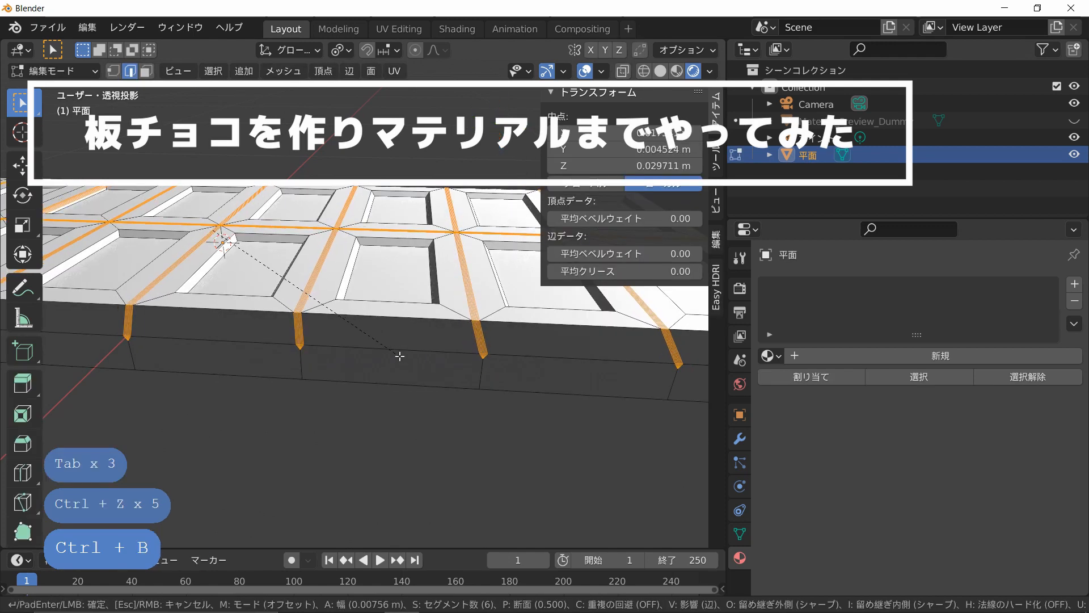
pyautogui.click(399, 355)
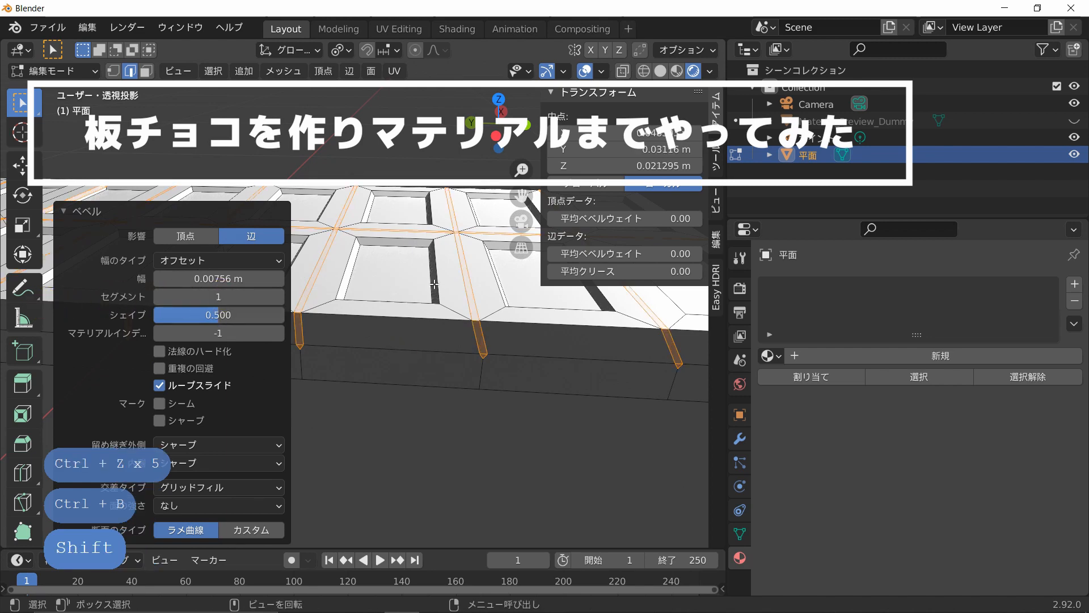
pyautogui.moveTo(434, 283); pyautogui.dragTo(574, 351, button='middle')
pyautogui.press('s')
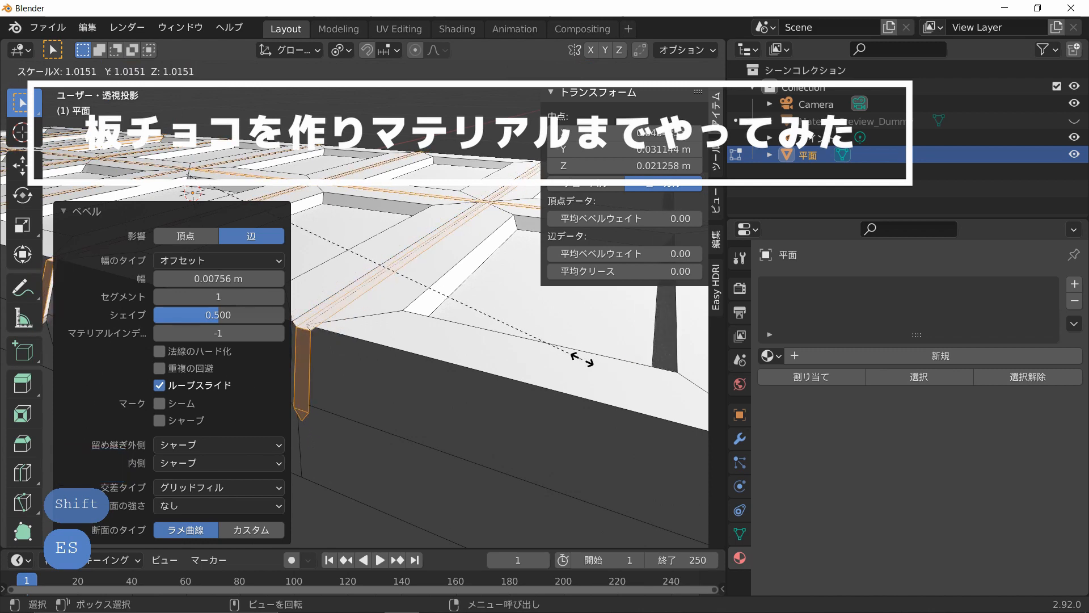
pyautogui.press('Escape')
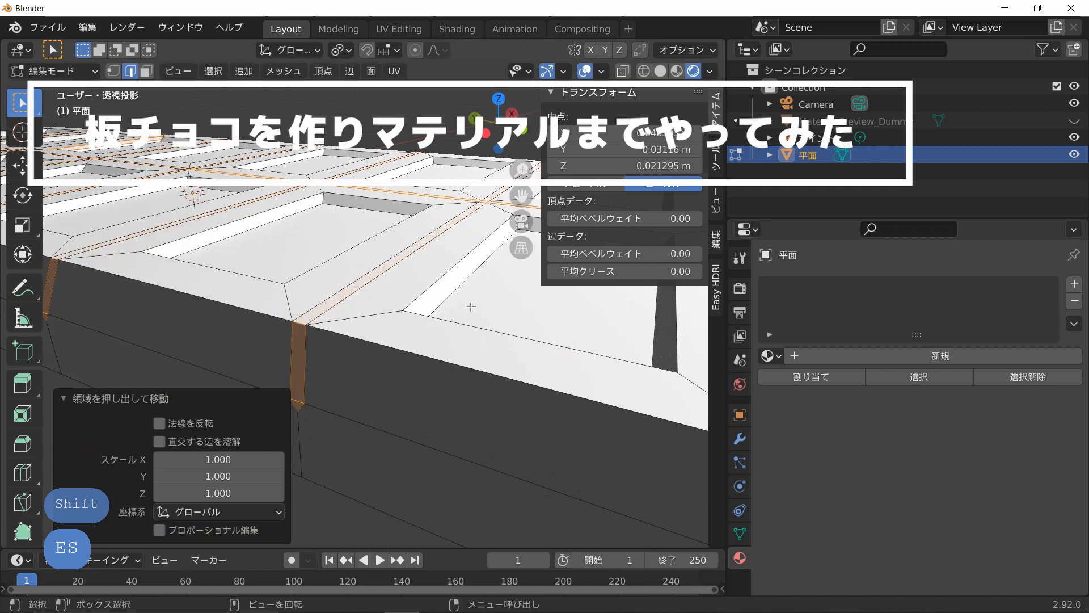
# Set the transform pivot to the median point and try extruding and scaling the divider strips.
pyautogui.click(344, 54)
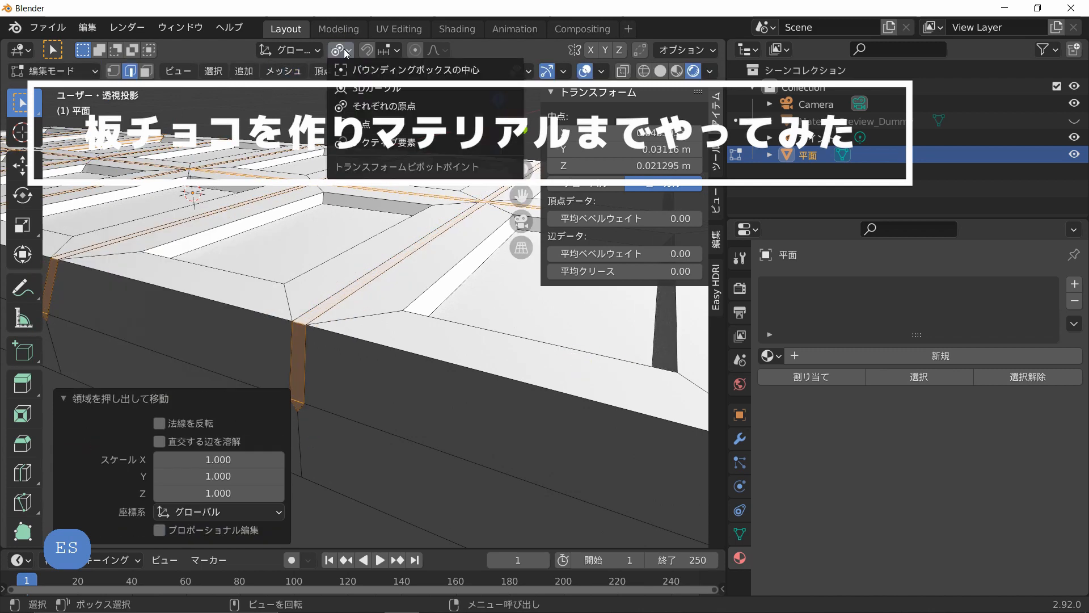
pyautogui.click(367, 128)
pyautogui.press('s')
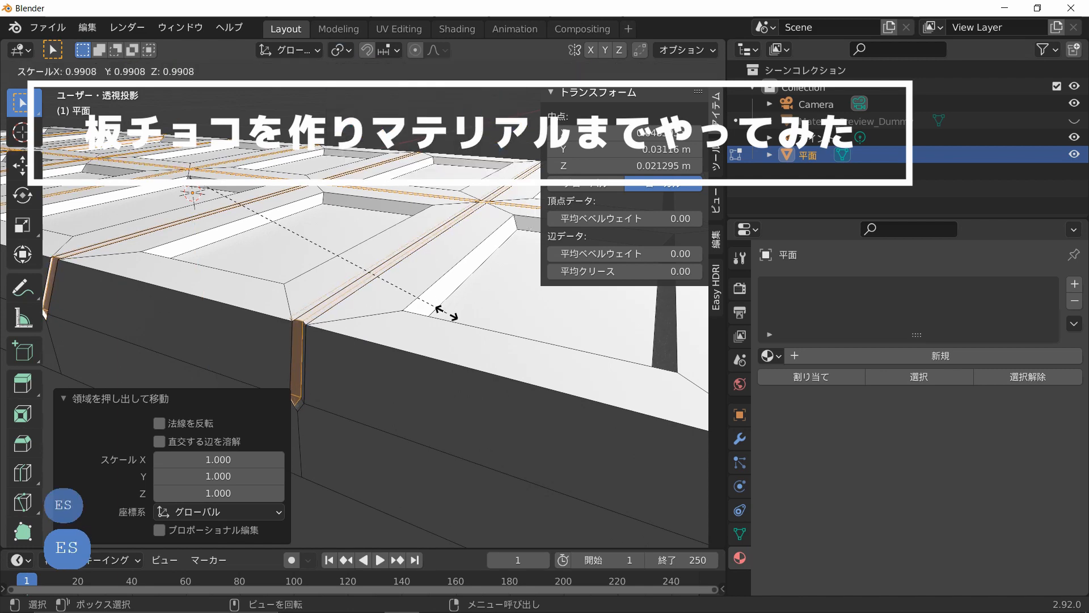
pyautogui.click(452, 335)
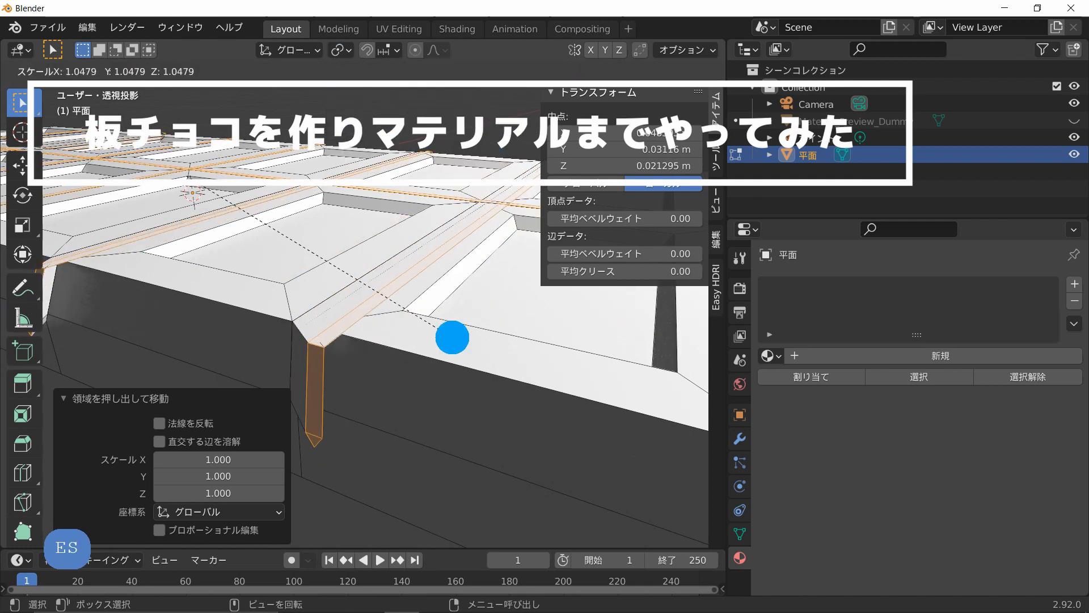
pyautogui.hotkey('ctrl', 'z')
# Extrude the divider strips and scale them along the global X axis to 0.994.
pyautogui.moveTo(444, 333)
pyautogui.mouseDown(button='middle')
pyautogui.moveTo(479, 316)
pyautogui.moveTo(425, 329)
pyautogui.mouseUp(button='middle')
pyautogui.scroll(1, 425, 329)
pyautogui.press('e')
pyautogui.press('s')
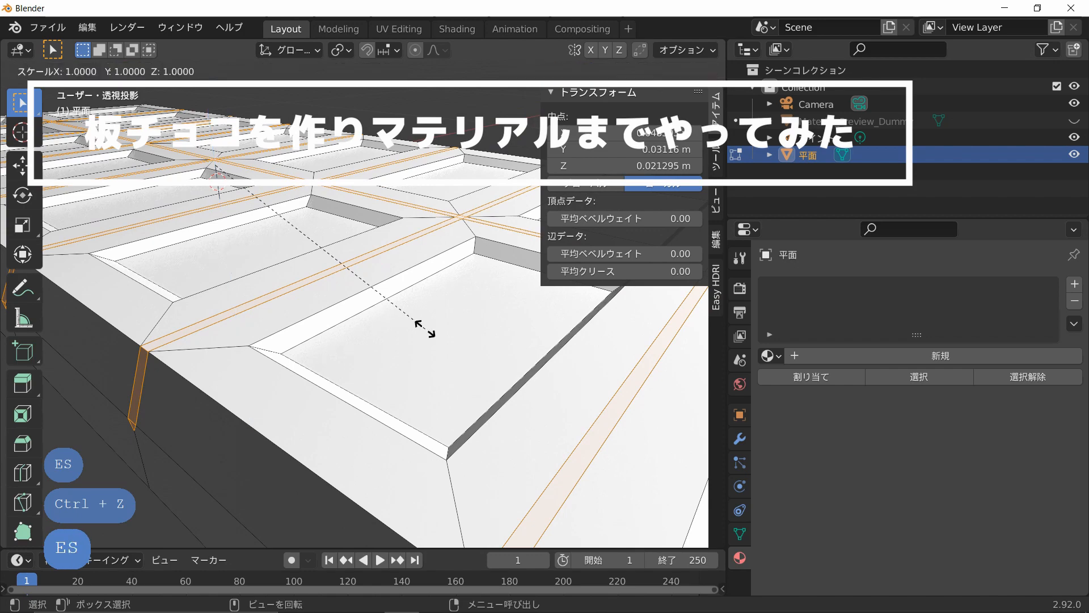
pyautogui.press('x')
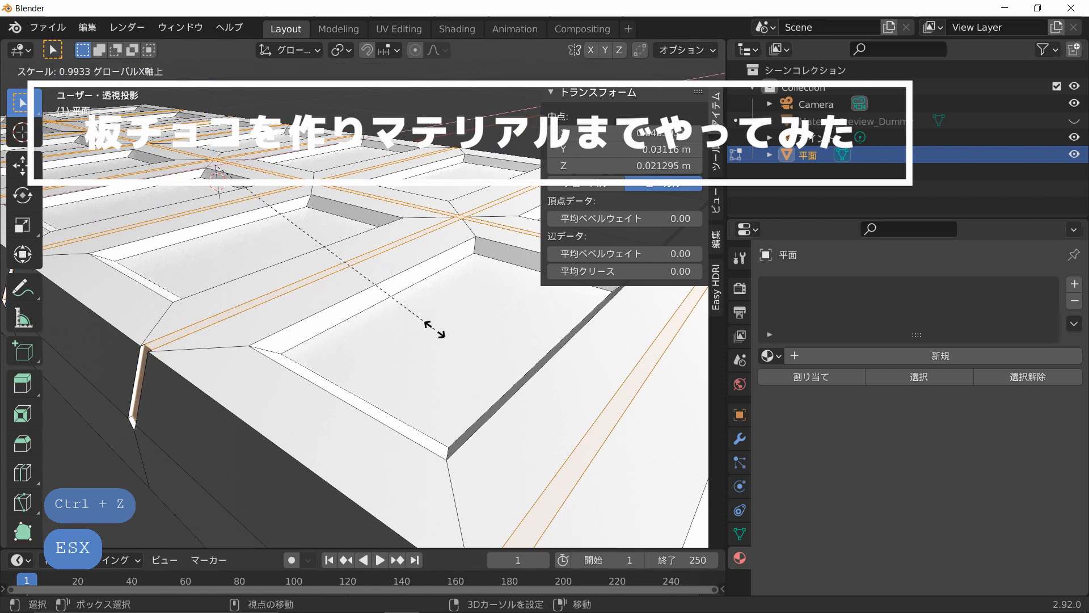
pyautogui.click(434, 328)
# Extrude the divider strips along the global Z axis by -0.003948 m to form thin grooves.
pyautogui.moveTo(435, 326); pyautogui.dragTo(403, 294, button='middle')
pyautogui.press('e')
pyautogui.press('z')
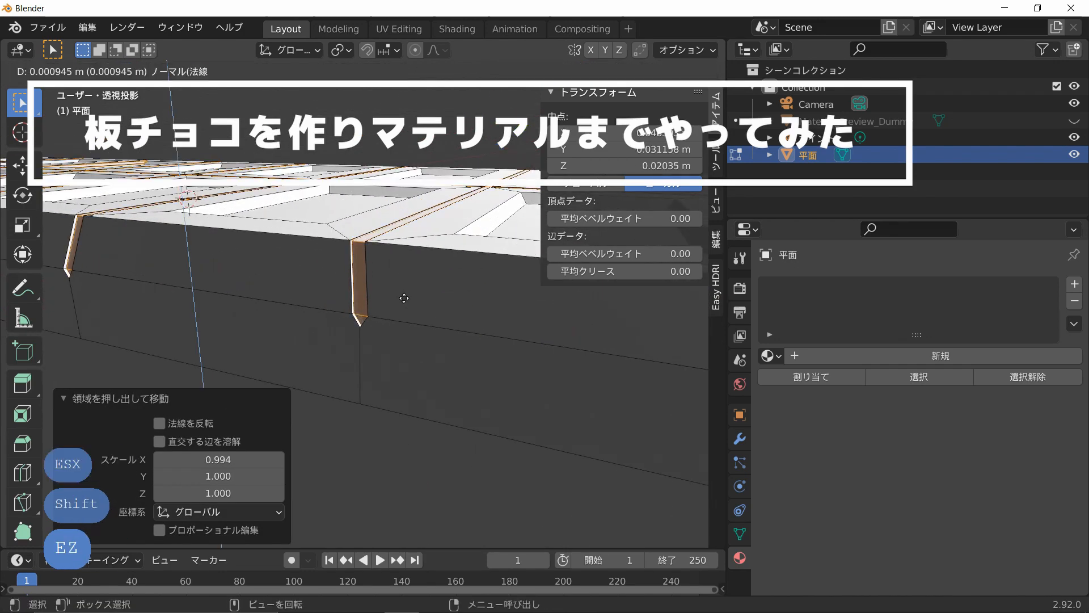
pyautogui.press('z')
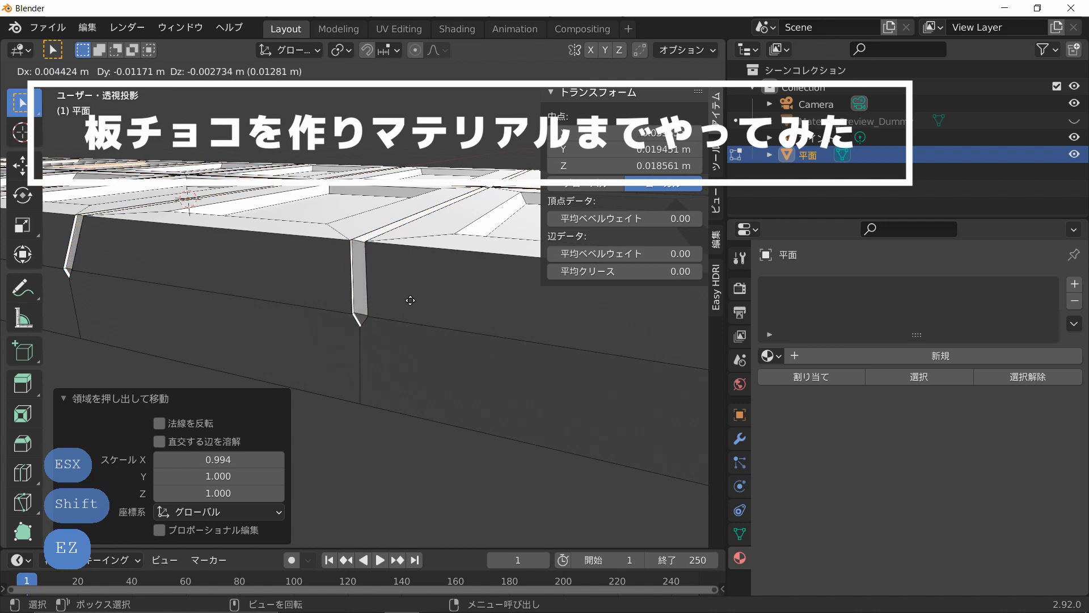
pyautogui.press('z')
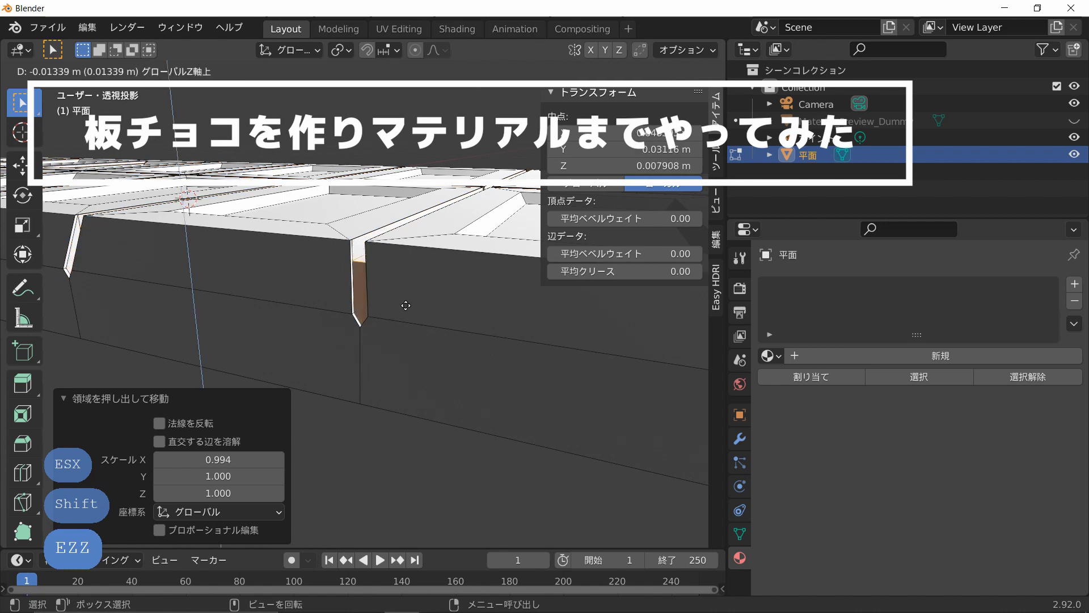
pyautogui.click(401, 272)
pyautogui.scroll(-4, 400, 286)
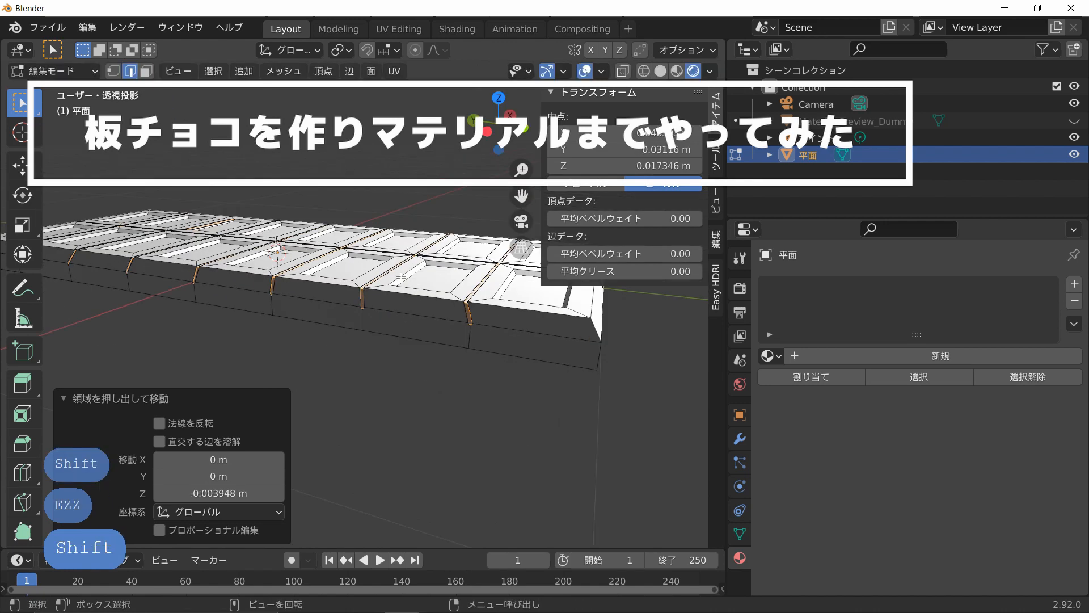
# Return to object mode and shade the chocolate bar smooth.
pyautogui.press('Tab')
pyautogui.moveTo(311, 331); pyautogui.dragTo(362, 366, button='middle')
pyautogui.scroll(-4, 362, 366)
pyautogui.moveTo(289, 353); pyautogui.dragTo(369, 339, button='middle')
pyautogui.scroll(4, 350, 342)
pyautogui.keyDown('shift'); pyautogui.moveTo(363, 341); pyautogui.dragTo(394, 319, button='middle'); pyautogui.keyUp('shift')
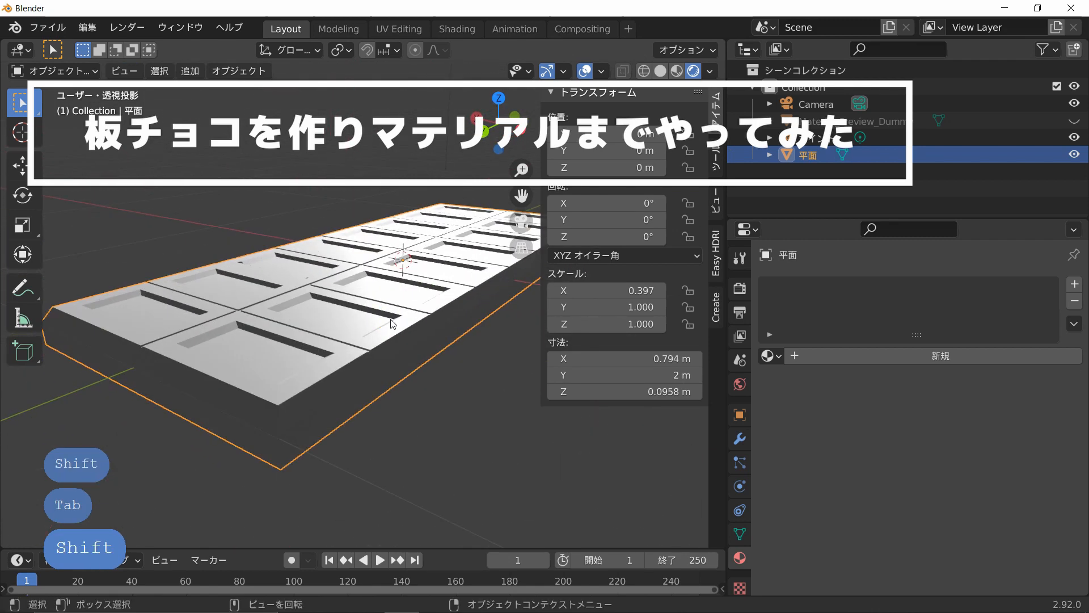
pyautogui.rightClick(390, 320)
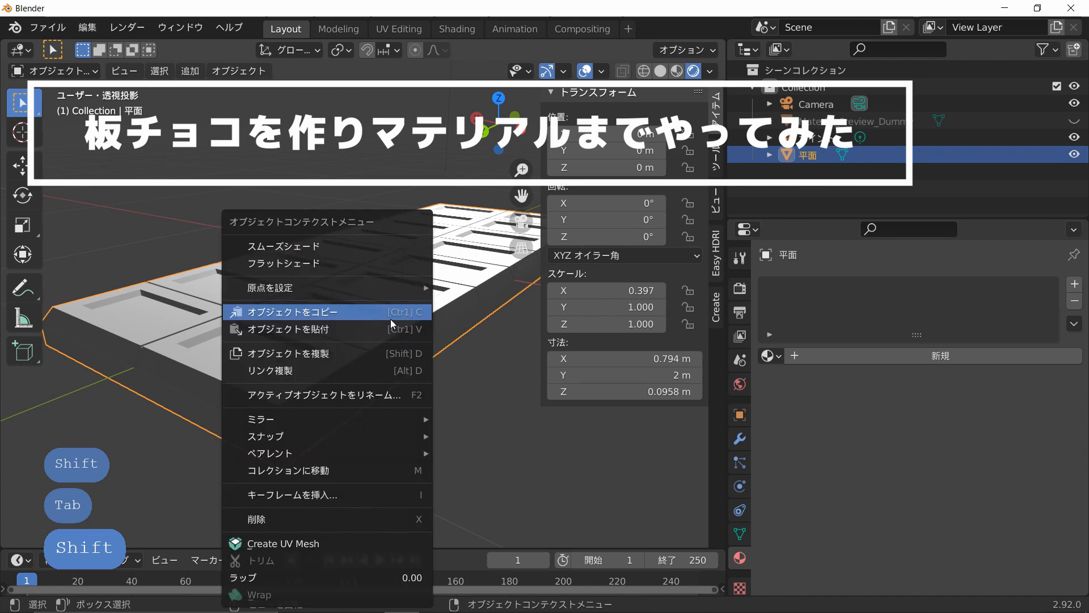
pyautogui.click(366, 249)
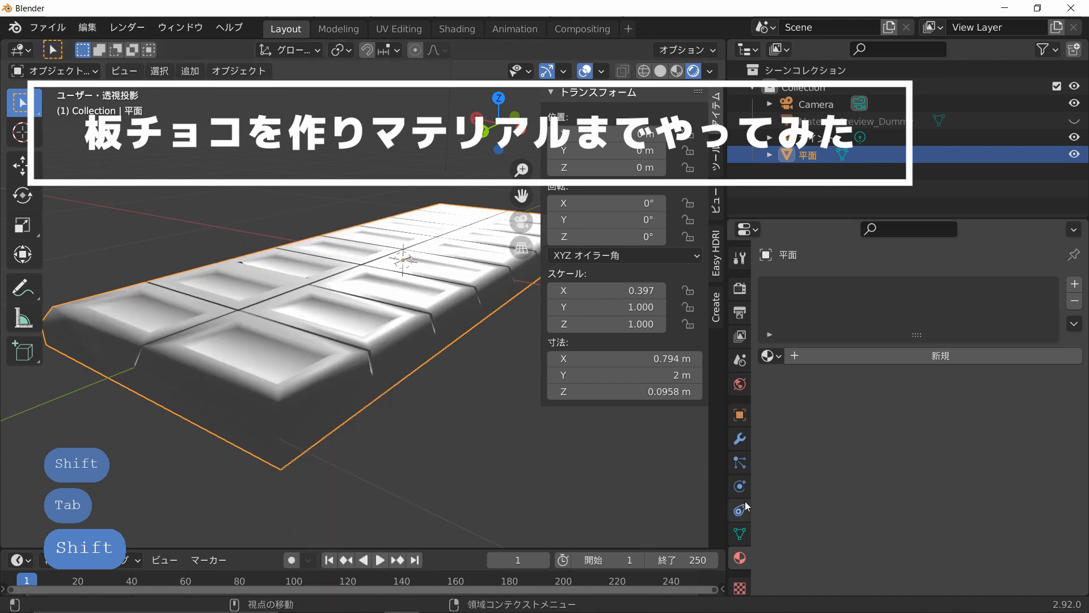
# Enable Auto Smooth at 30° for the bar's normals and check the shading.
pyautogui.click(739, 533)
pyautogui.scroll(-6, 768, 527)
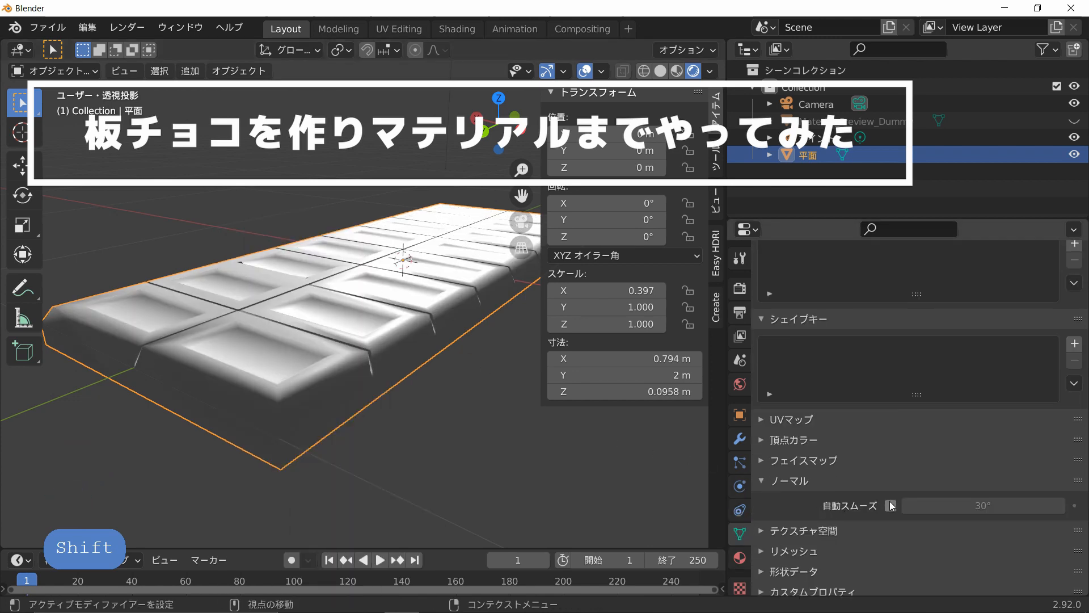
pyautogui.click(891, 506)
pyautogui.moveTo(660, 467); pyautogui.dragTo(471, 454, button='middle')
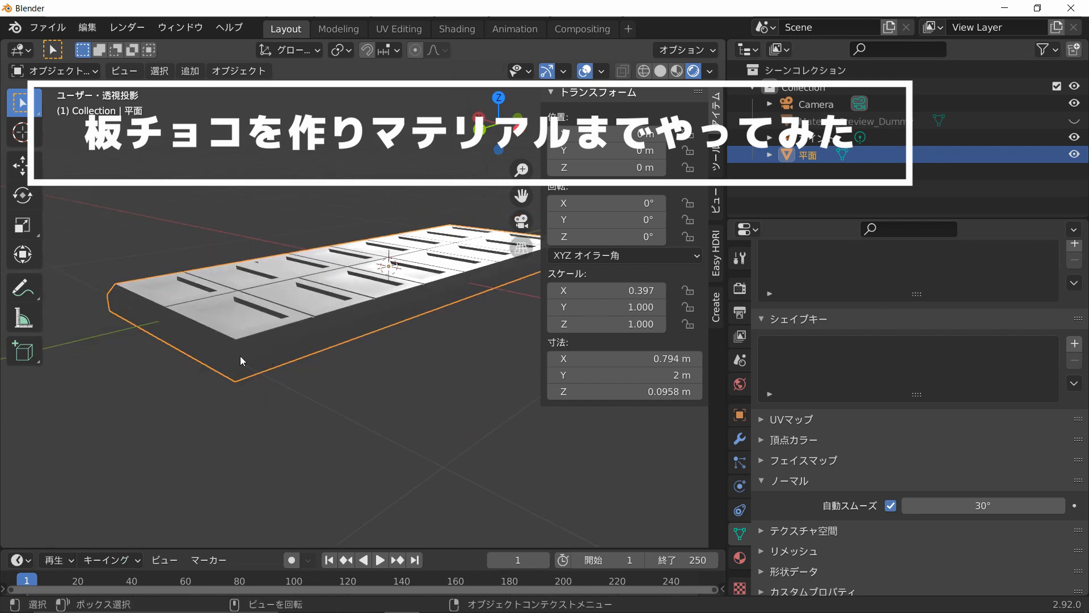
pyautogui.moveTo(240, 356); pyautogui.dragTo(329, 396, button='middle')
pyautogui.press('Tab')
pyautogui.press('Tab')
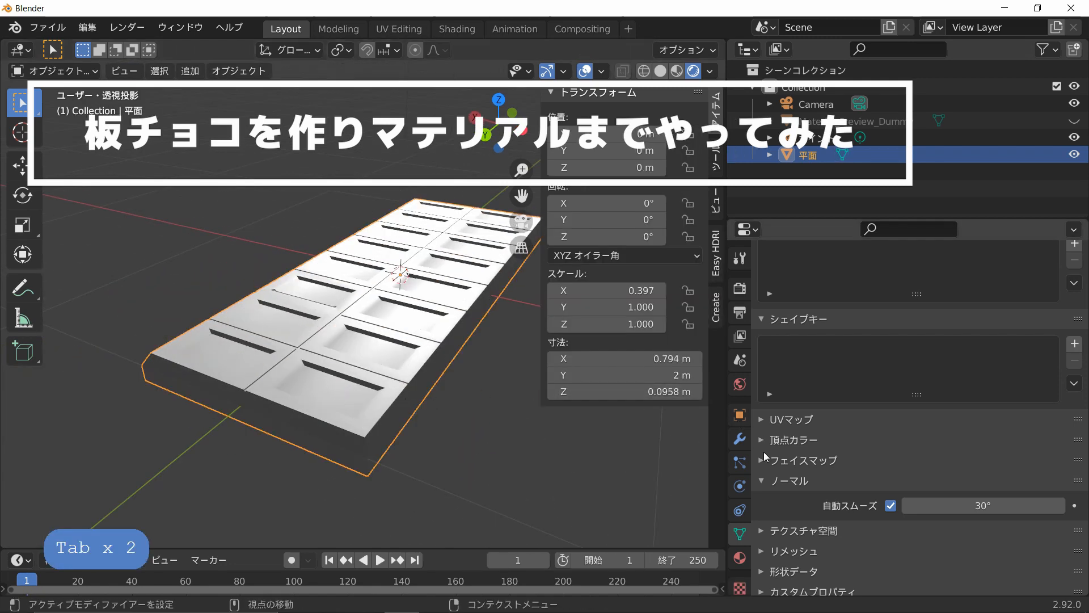
# Add a new material to the chocolate bar and bring up the Material Library VX settings.
pyautogui.click(739, 557)
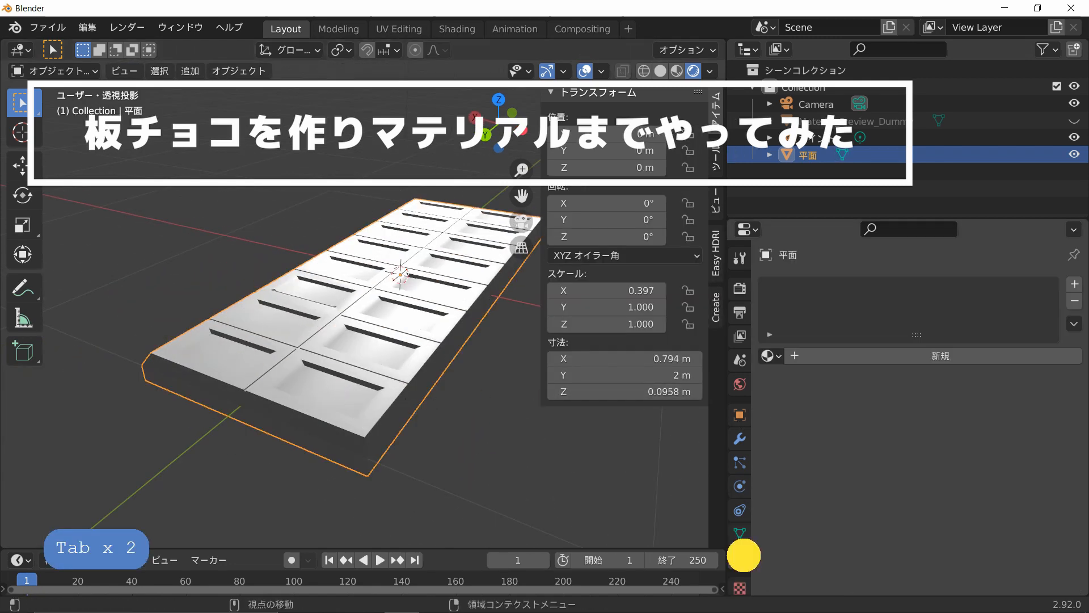
pyautogui.click(879, 357)
pyautogui.scroll(-20, 819, 455)
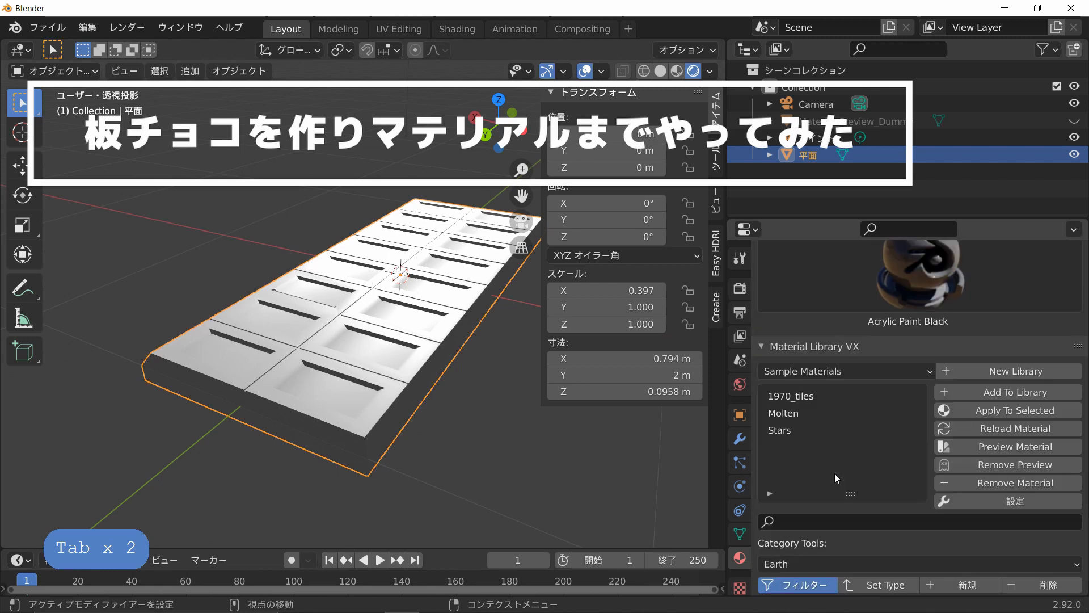
# Search the Sample Materials library for CHOKO, corrected to CHOCO.
pyautogui.click(819, 522)
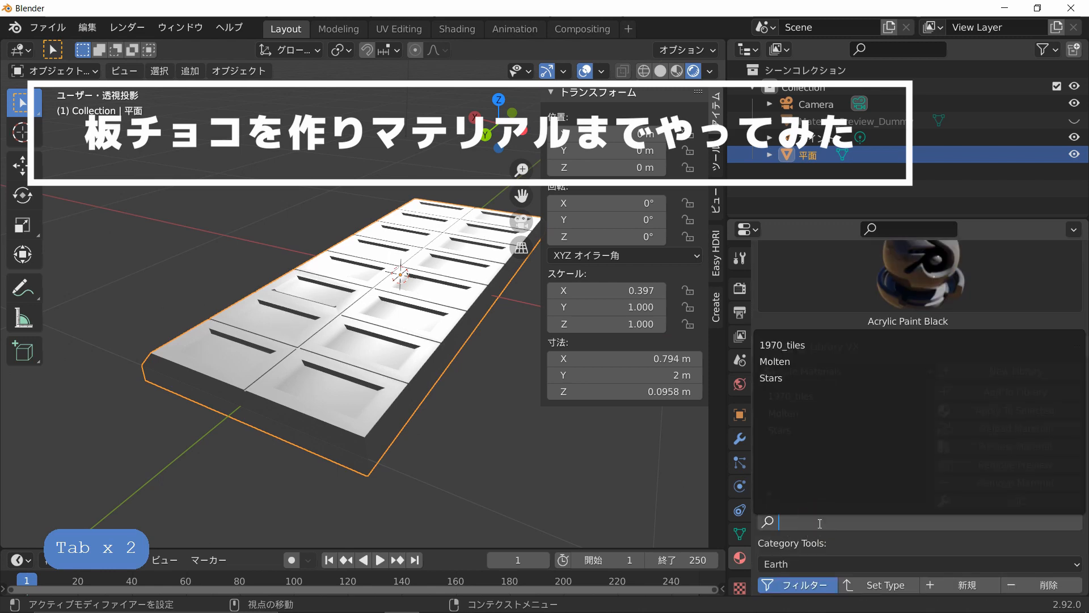
pyautogui.write('CHOKO')
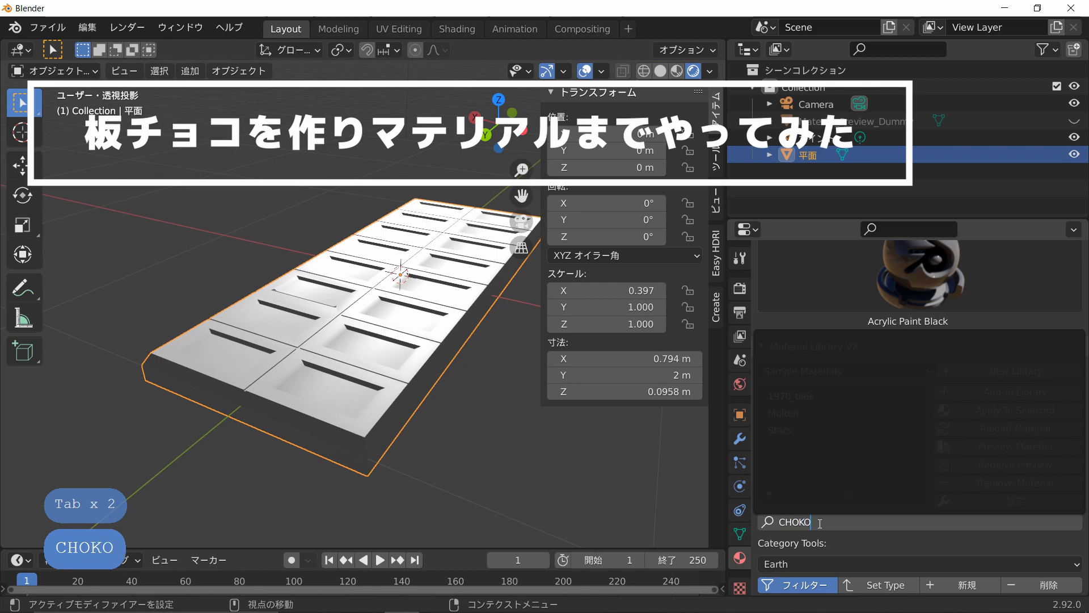
pyautogui.press('BackSpace')
pyautogui.press('BackSpace')
pyautogui.write('CO')
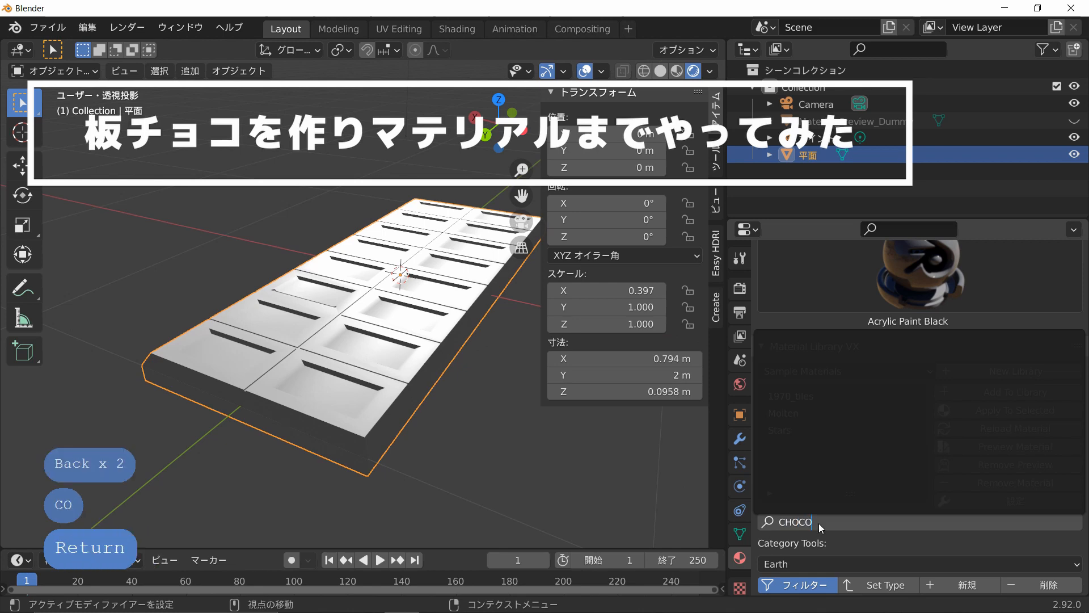
pyautogui.press('Return')
# Turn off the category filter, find Chocolate Swirl by searching CHO and apply it to the selected bar.
pyautogui.click(803, 573)
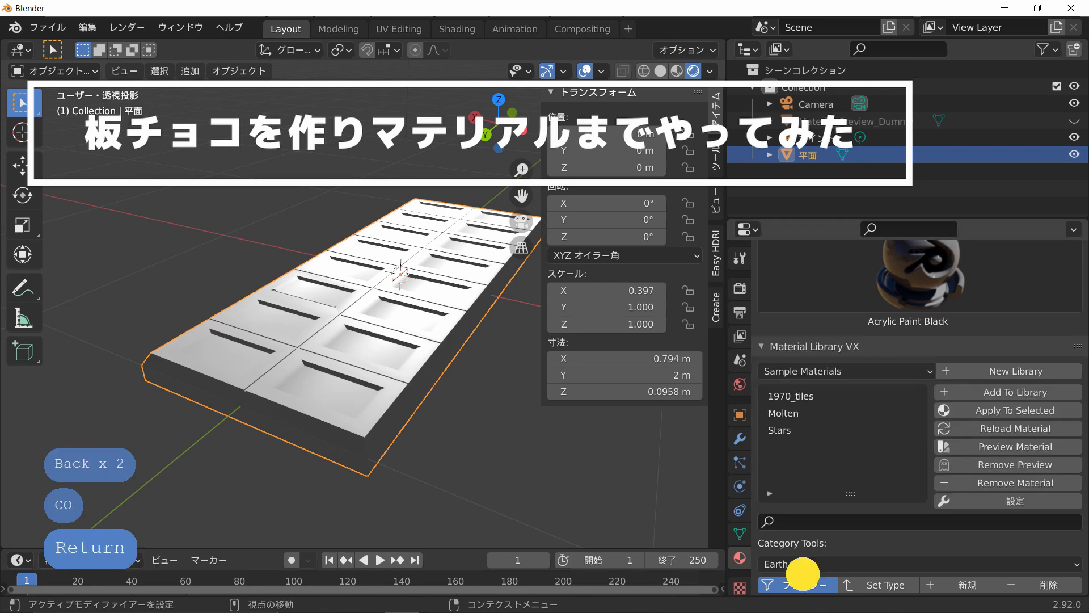
pyautogui.click(805, 518)
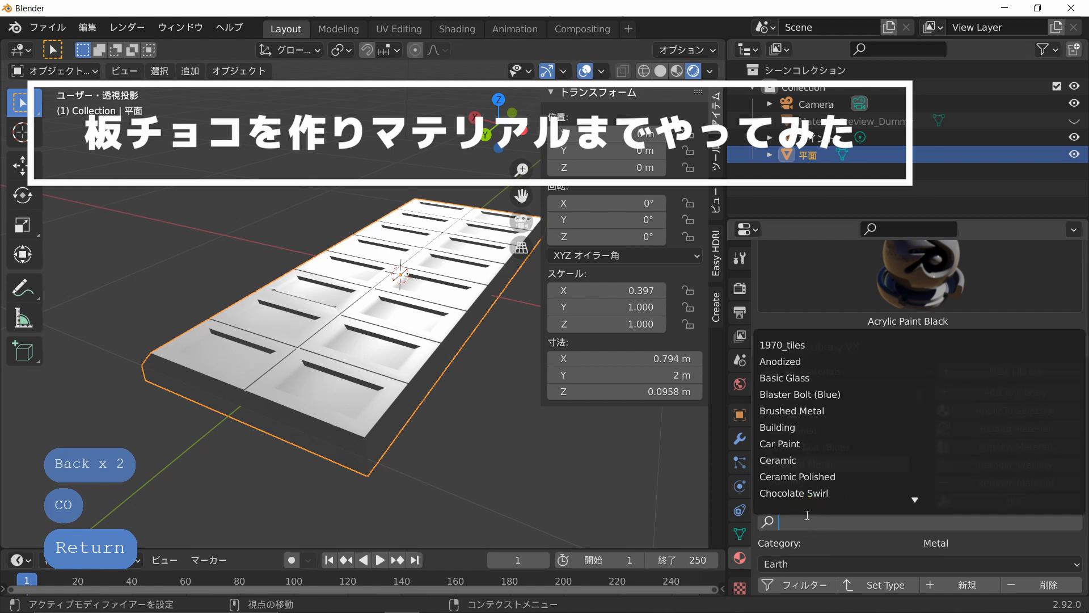
pyautogui.write('CHO')
pyautogui.press('Return')
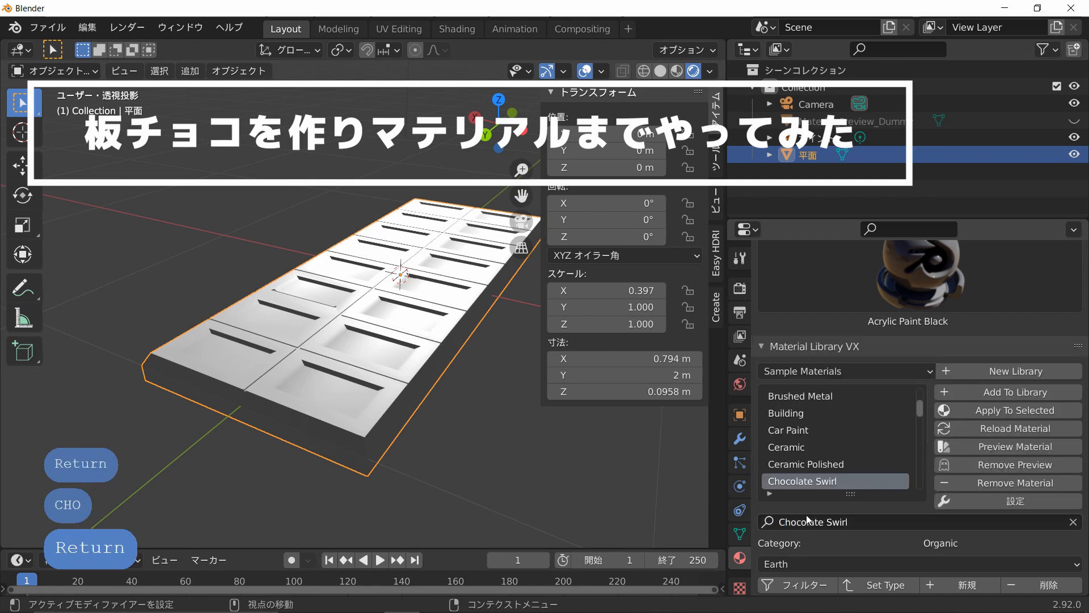
pyautogui.click(996, 412)
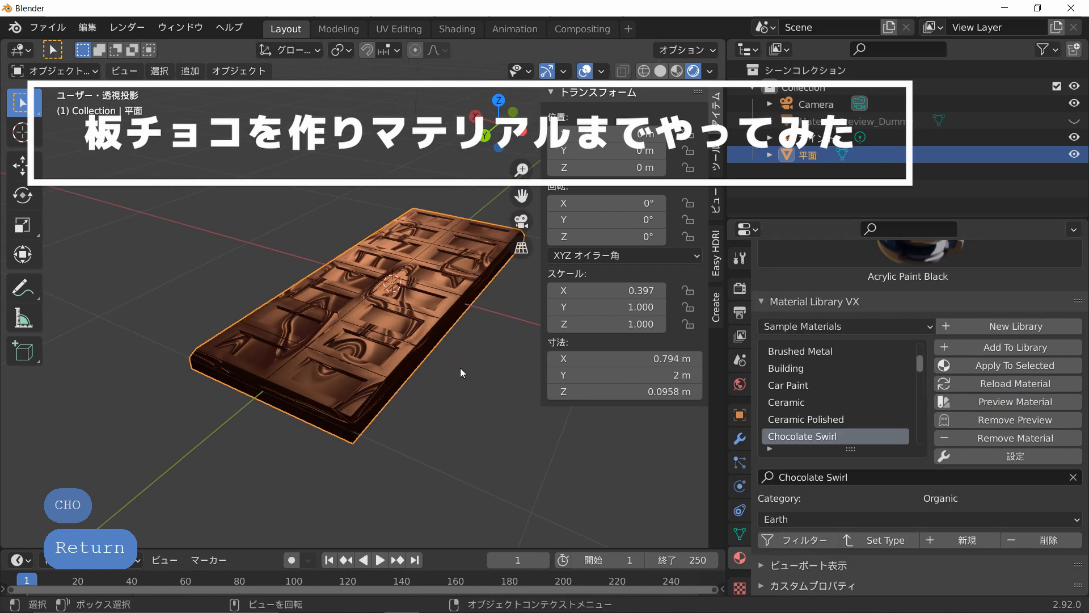
# Switch to the Shading workspace and set the Musgrave Texture node's scale to 0 in the Chocolate Swirl material.
pyautogui.scroll(5, 354, 167)
pyautogui.click(463, 29)
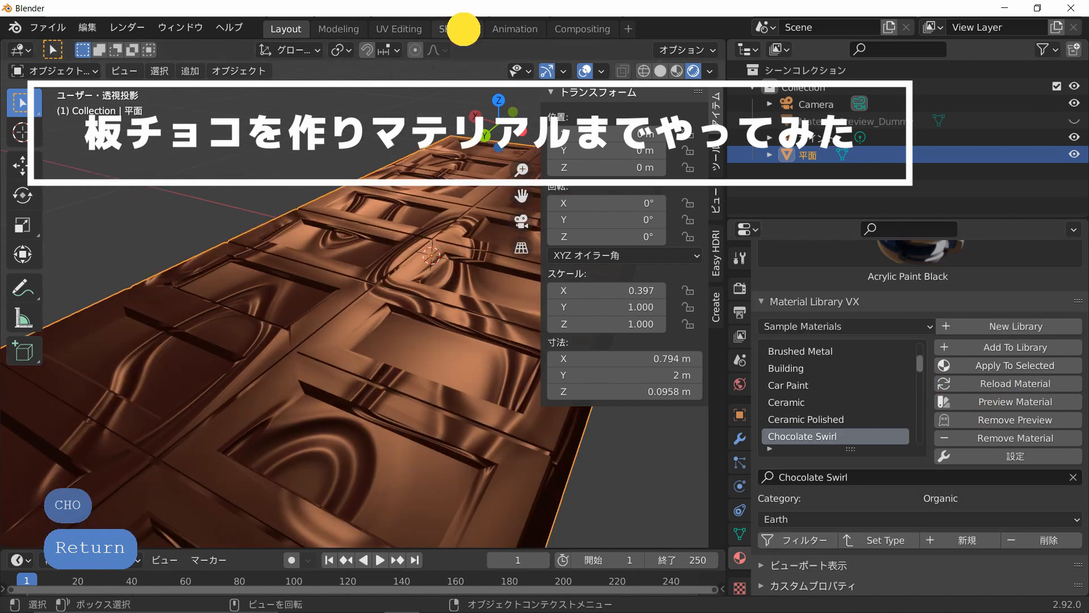
pyautogui.scroll(4, 356, 474)
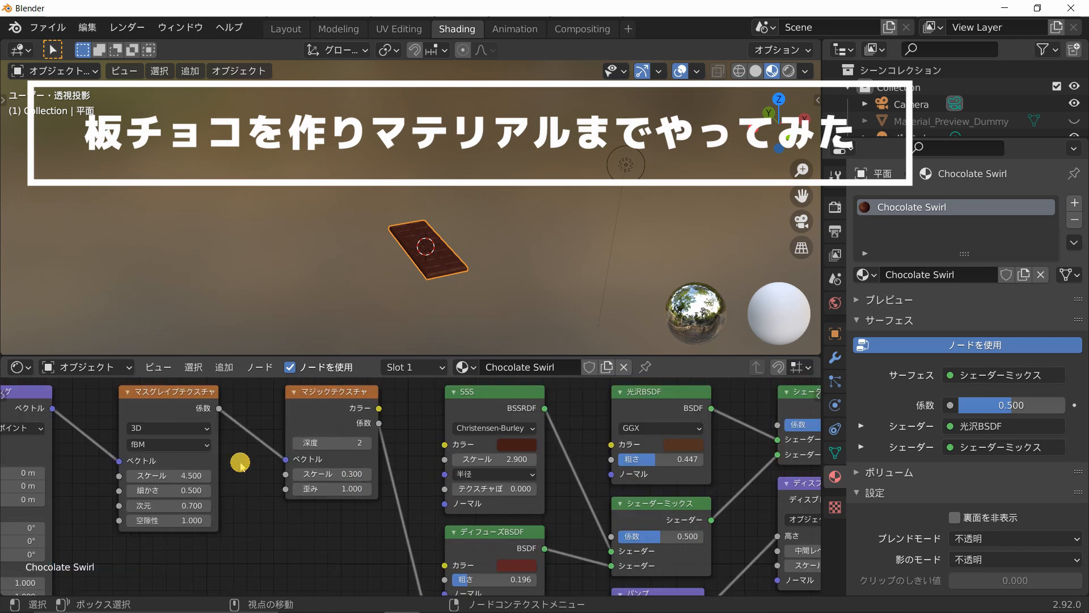
pyautogui.moveTo(234, 470); pyautogui.dragTo(294, 459, button='middle')
pyautogui.write('0')
pyautogui.press('Return')
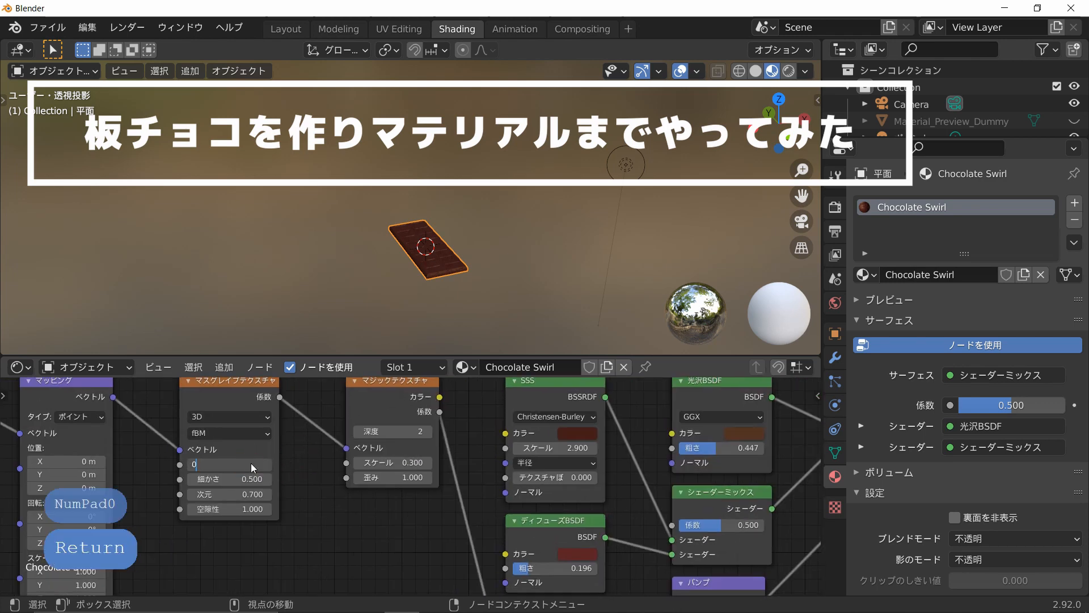
# Add a plane to the scene at the chocolate bar's location.
pyautogui.click(363, 267)
pyautogui.scroll(8, 430, 296)
pyautogui.keyDown('shift'); pyautogui.moveTo(430, 297); pyautogui.dragTo(372, 138, button='middle'); pyautogui.keyUp('shift')
pyautogui.scroll(3, 391, 178)
pyautogui.moveTo(391, 178); pyautogui.dragTo(509, 198, button='middle')
pyautogui.moveTo(550, 191); pyautogui.dragTo(321, 235, button='middle')
pyautogui.hotkey('shift', 'a')
pyautogui.moveTo(325, 239)
pyautogui.click(385, 240)
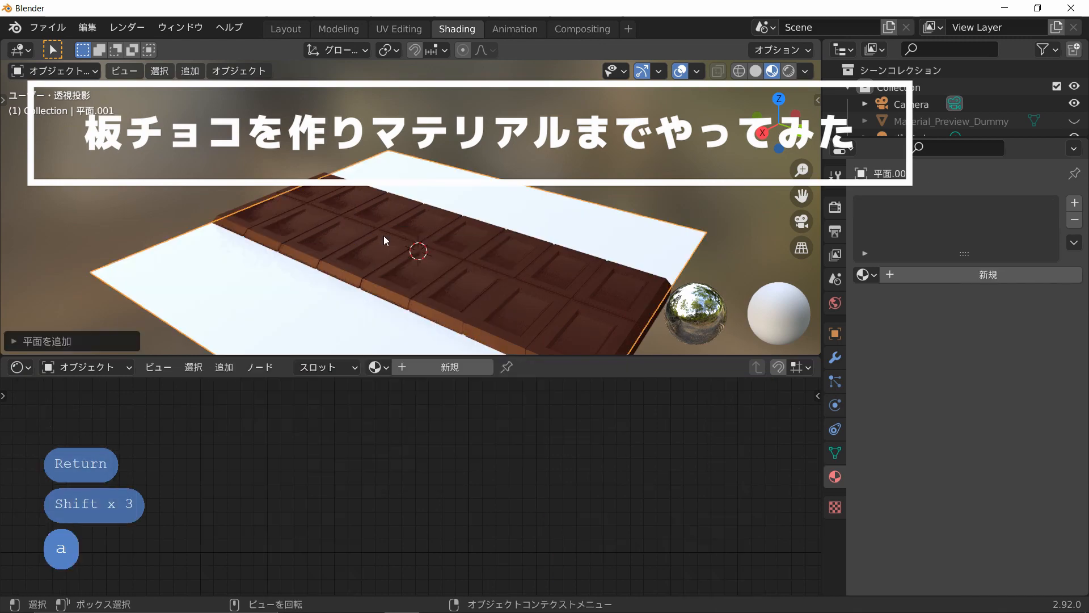
# Align the chocolate bar's underside to the plane along Z, using negative sides relative to the active object with high quality on.
pyautogui.press('KP_1')
pyautogui.click(383, 236)
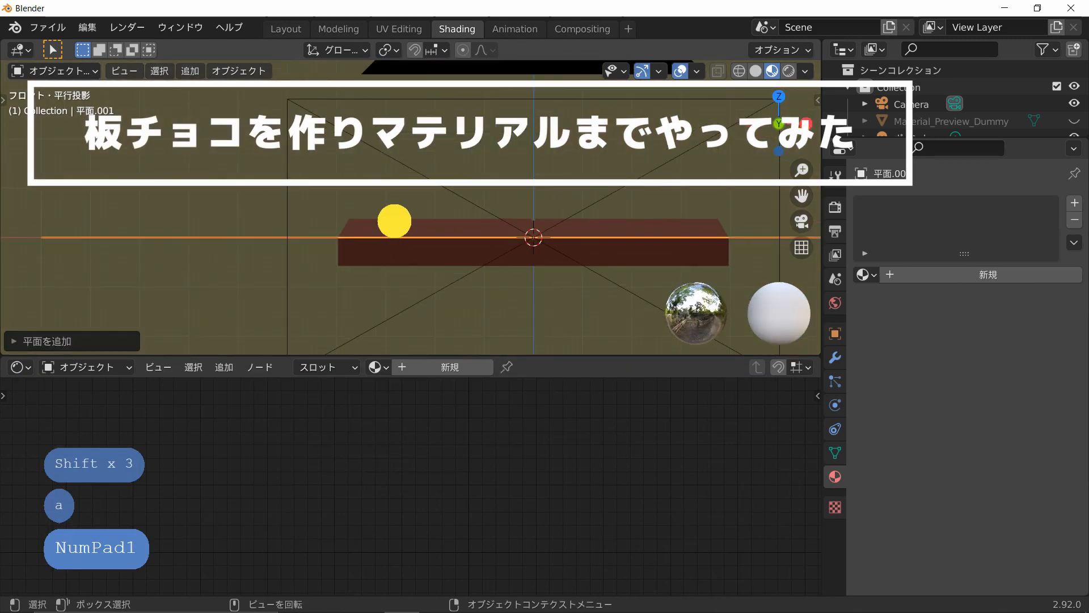
pyautogui.keyDown('shift'); pyautogui.click(244, 239); pyautogui.keyUp('shift')
pyautogui.moveTo(244, 239); pyautogui.dragTo(264, 273, button='middle')
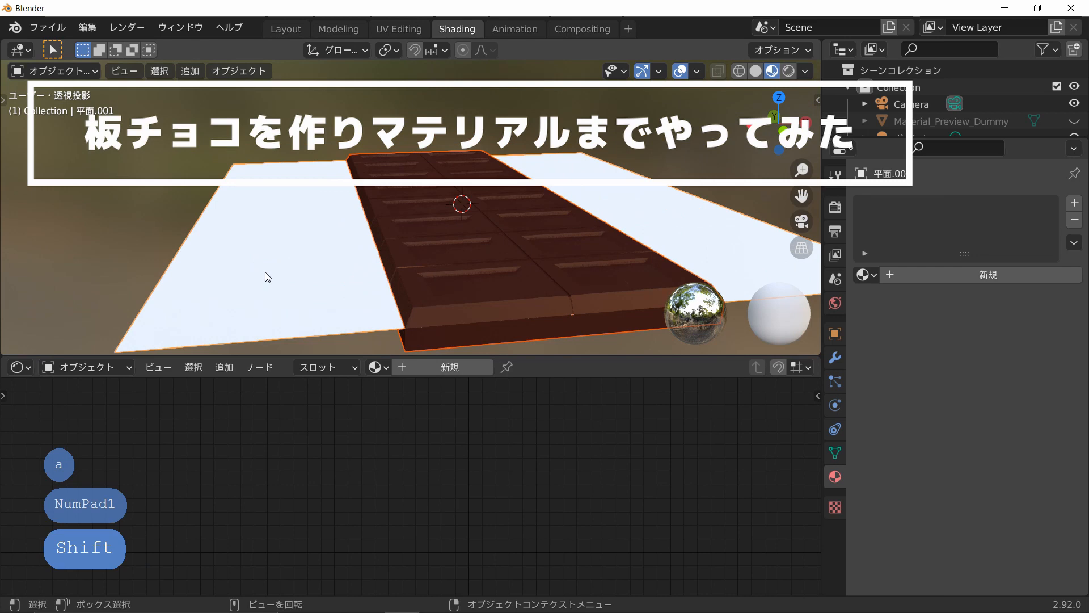
pyautogui.click(265, 271)
pyautogui.click(93, 341)
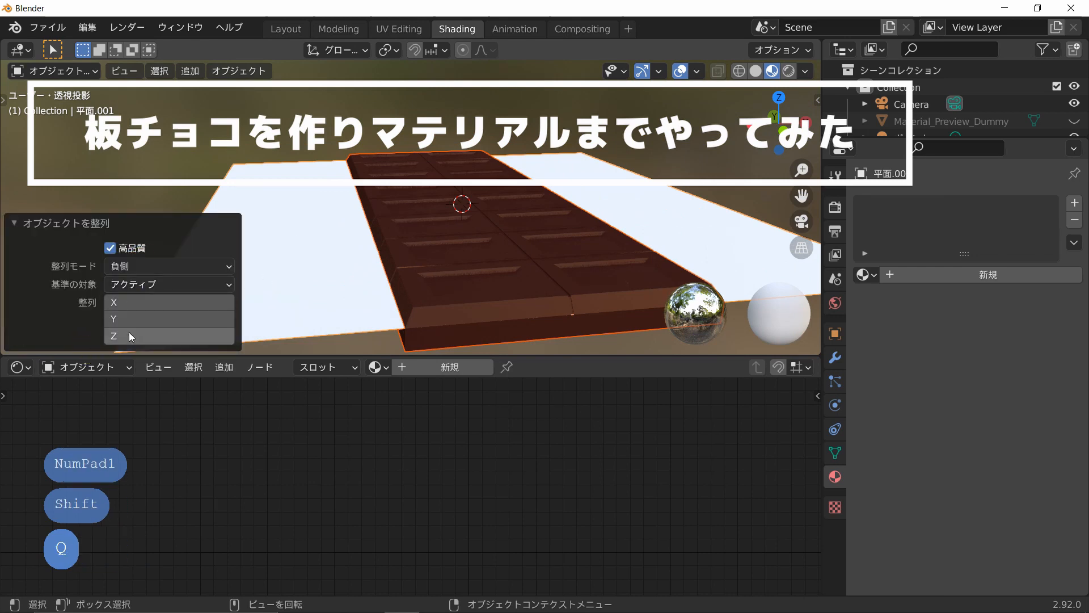
# Scale the plane up into a large floor surrounding the chocolate bar.
pyautogui.moveTo(291, 267); pyautogui.dragTo(442, 277, button='middle')
pyautogui.press('s')
pyautogui.click(448, 263)
pyautogui.rightClick(432, 202)
pyautogui.click(420, 215)
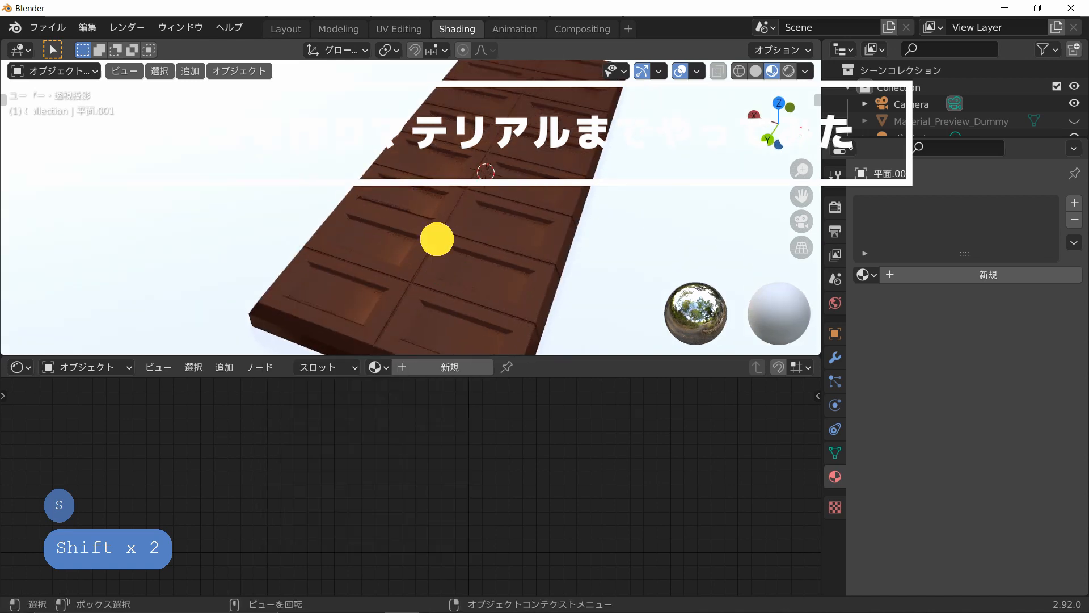
# Select the chocolate bar and examine its adjusted material against the floor plane.
pyautogui.click(437, 238)
pyautogui.rightClick(437, 239)
pyautogui.click(437, 239)
pyautogui.scroll(-3, 438, 241)
pyautogui.moveTo(482, 240); pyautogui.dragTo(597, 228, button='middle')
pyautogui.scroll(1, 454, 262)
pyautogui.moveTo(501, 220)
pyautogui.keyDown('shift'); pyautogui.mouseDown(button='middle')
pyautogui.moveTo(453, 262)
pyautogui.moveTo(690, 226)
pyautogui.moveTo(534, 256)
pyautogui.moveTo(573, 284)
pyautogui.moveTo(723, 339)
pyautogui.moveTo(53, 292)
pyautogui.moveTo(3, 263)
pyautogui.mouseUp(button='middle'); pyautogui.keyUp('shift')
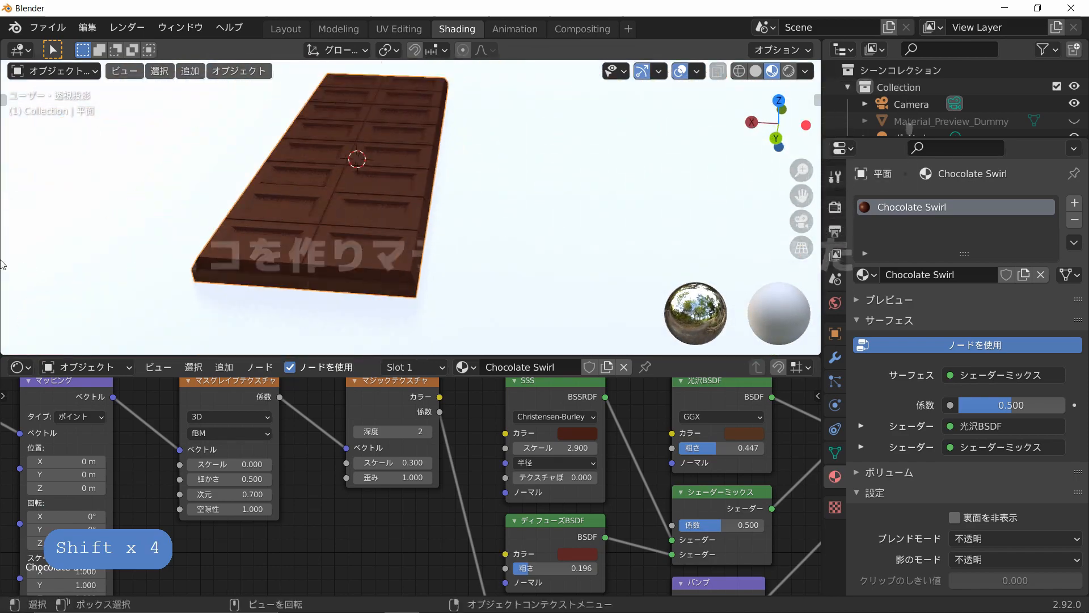